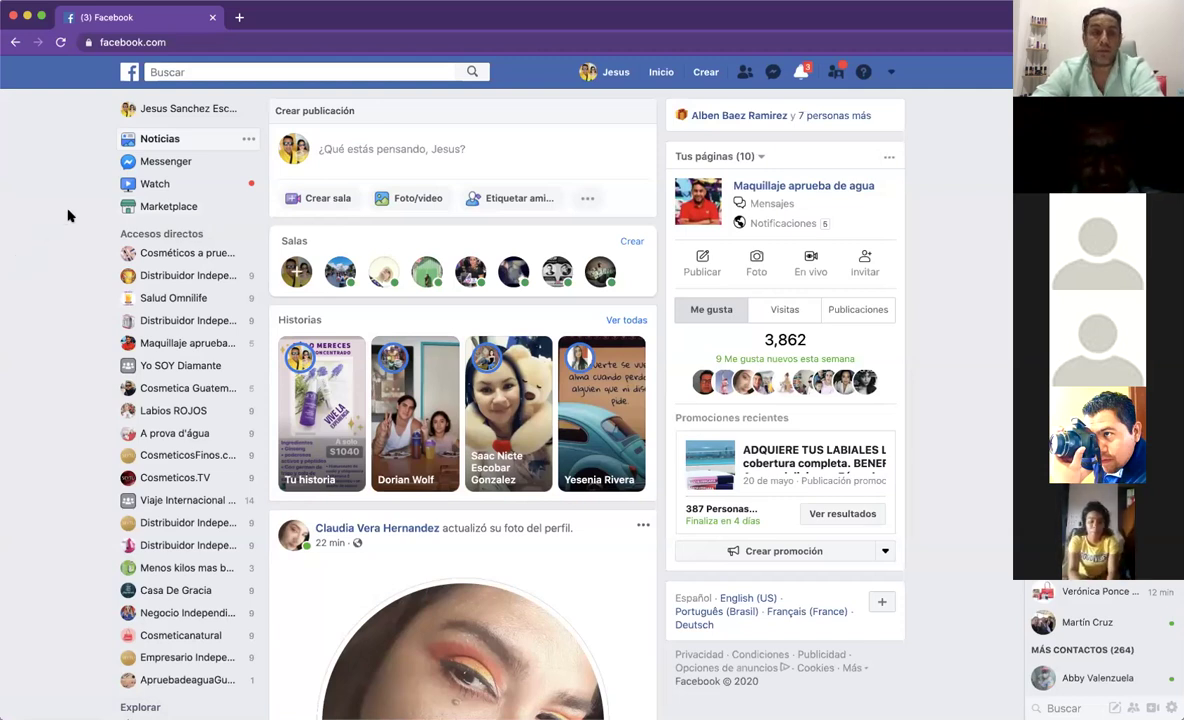
Open Marketplace and look through the featured suggestions for the current location.
left_click(165, 207)
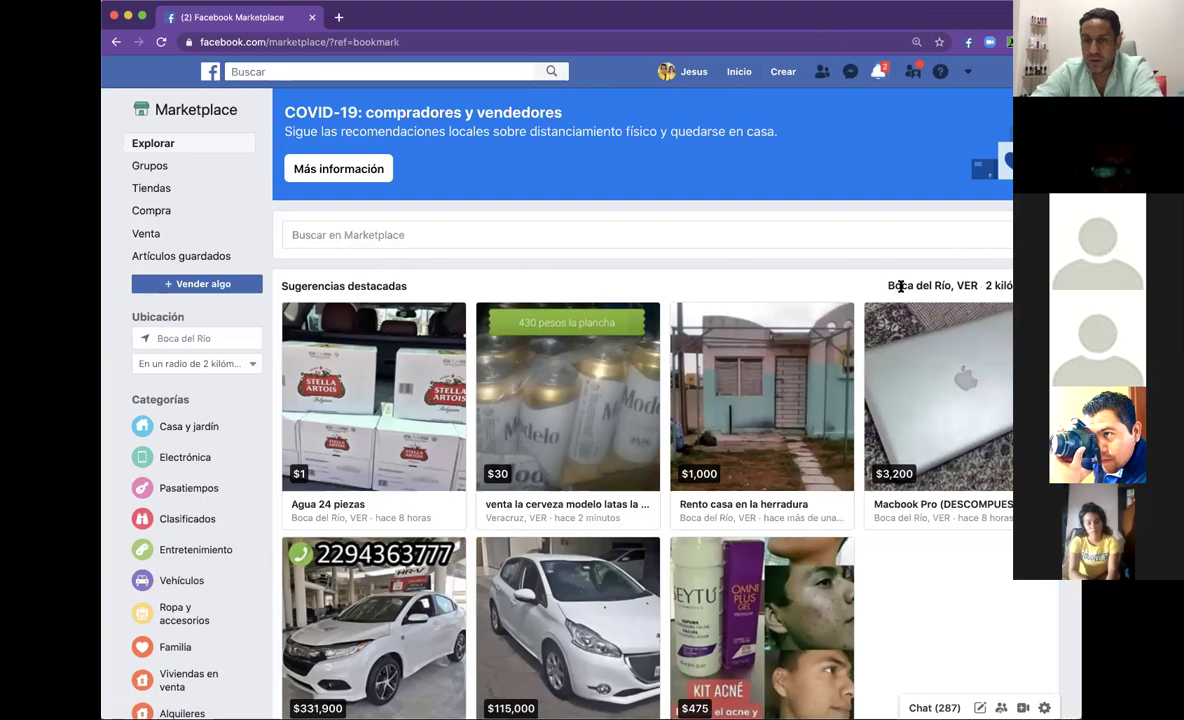
double_click(1003, 285)
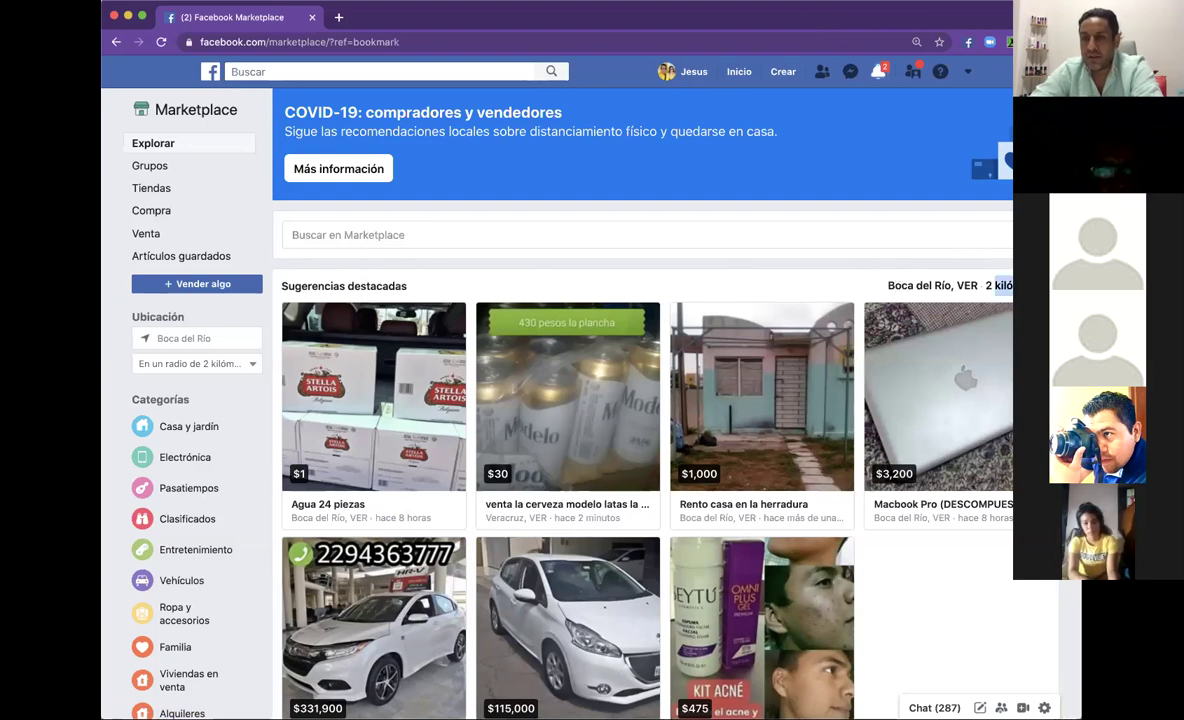
double_click(916, 284)
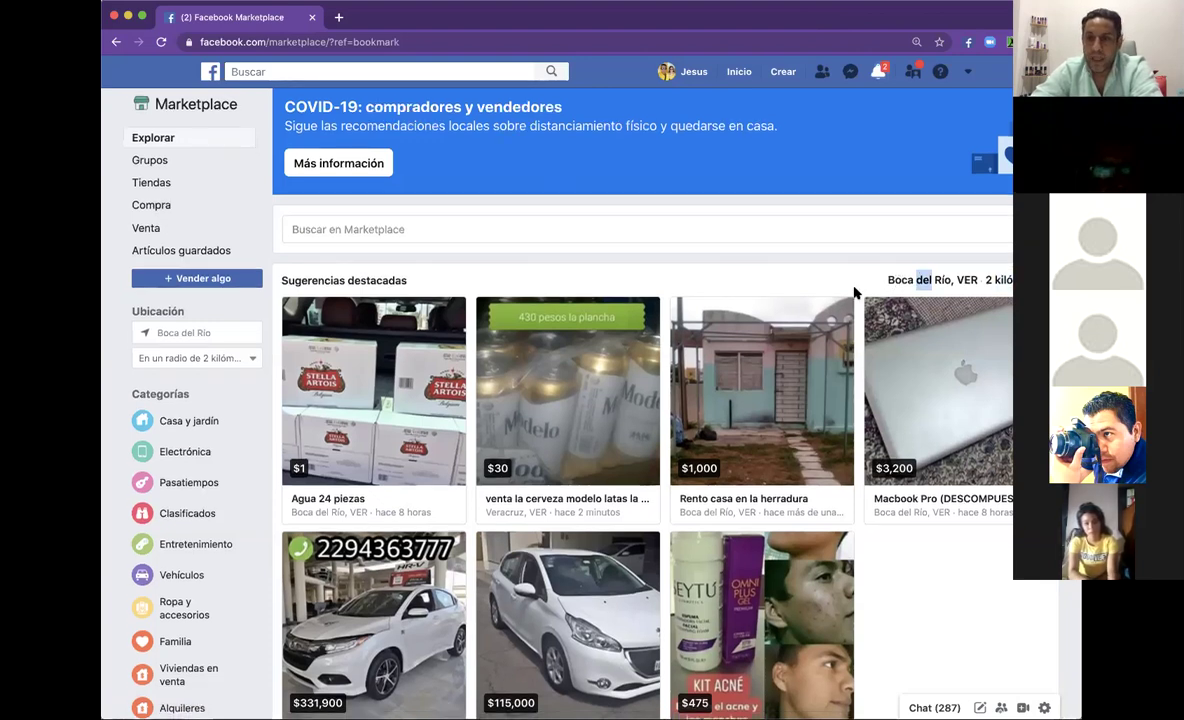
scroll(850, 290, "down", 1)
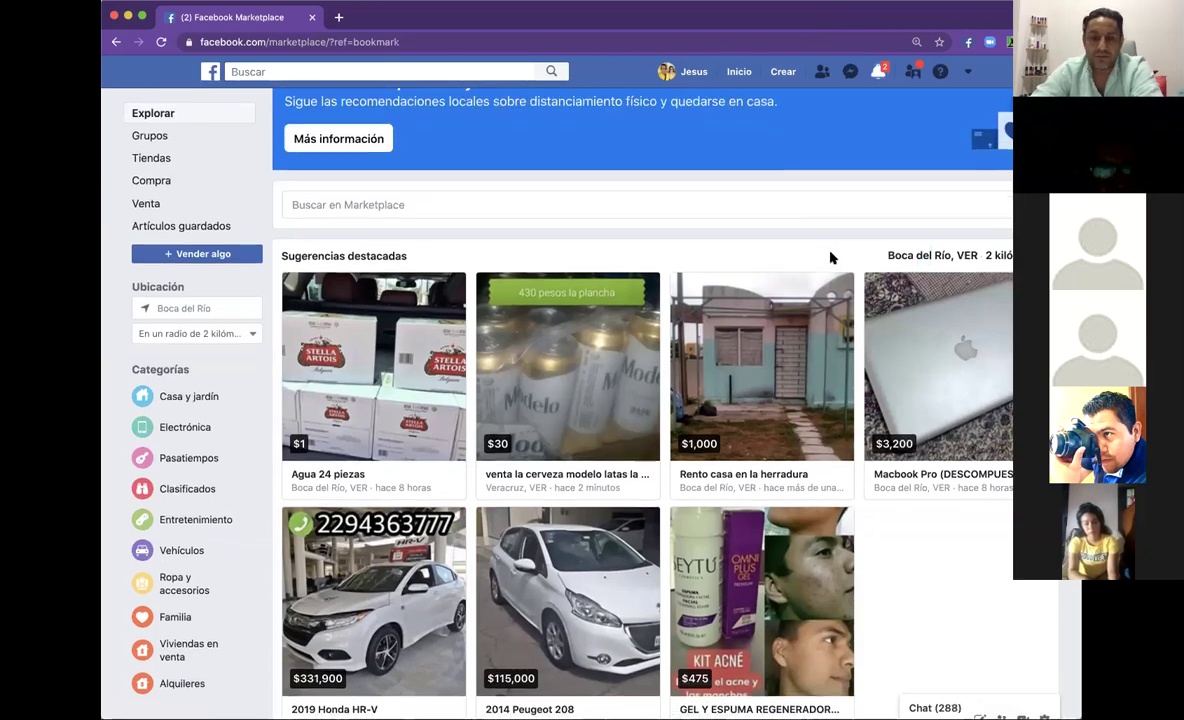
scroll(830, 258, "down", 4)
scroll(830, 258, "up", 2)
scroll(830, 258, "up", 4)
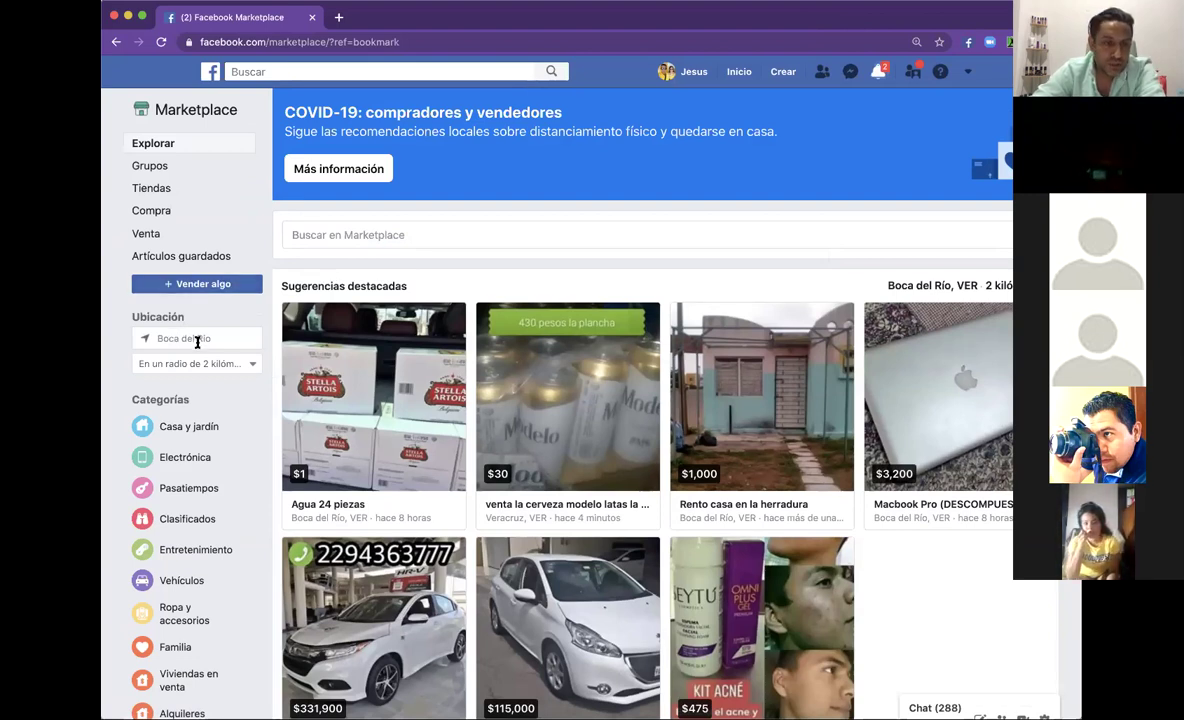
Set the Marketplace search radius to 5 kilometres and browse the listings in that area.
left_click(252, 368)
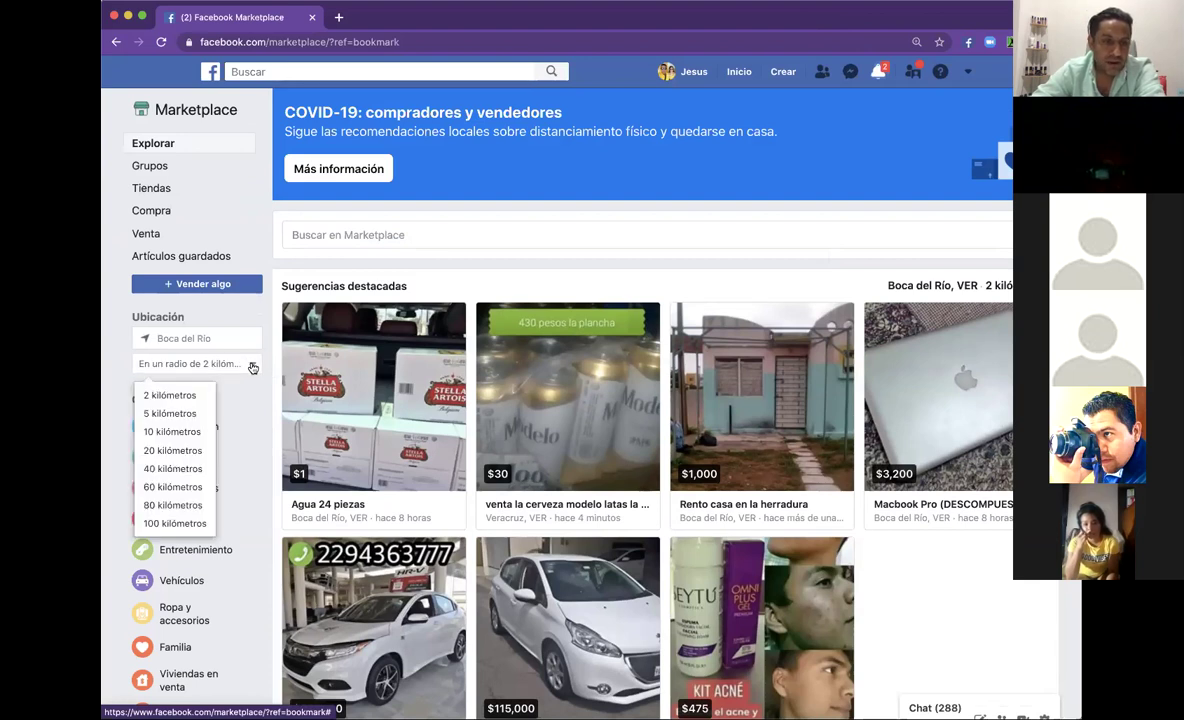
left_click(172, 413)
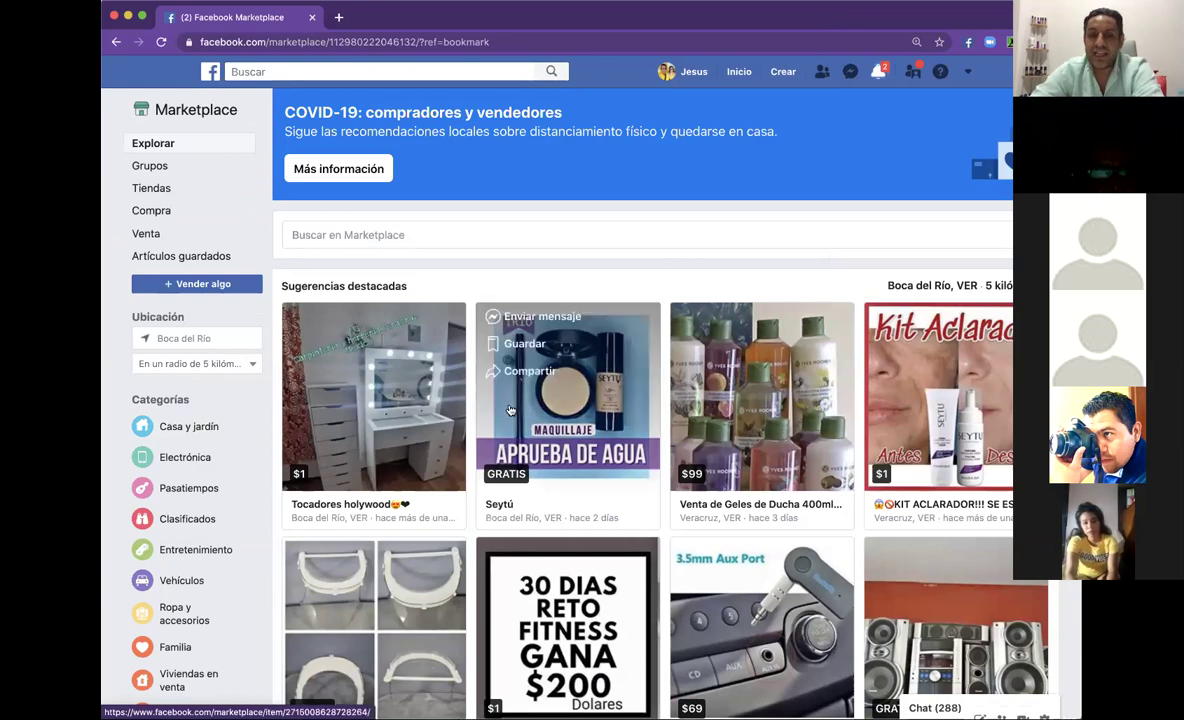
scroll(510, 410, "down", 1)
scroll(510, 410, "down", 2)
scroll(515, 440, "up", 2)
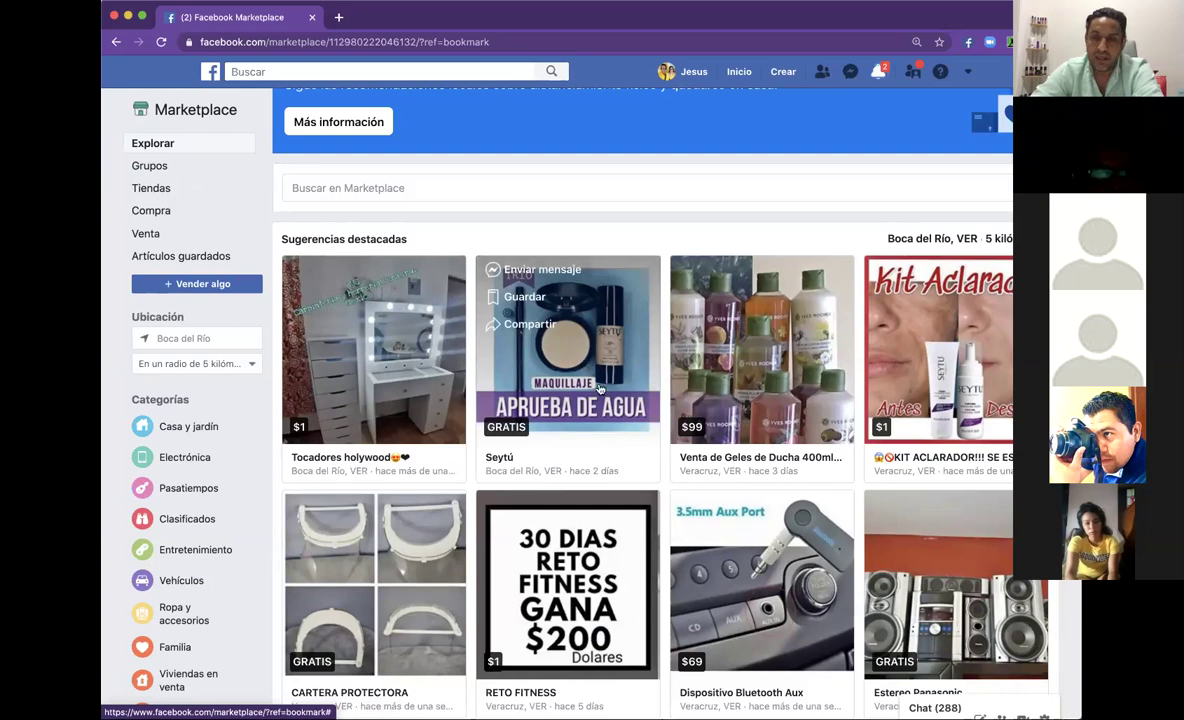
scroll(945, 357, "down", 7)
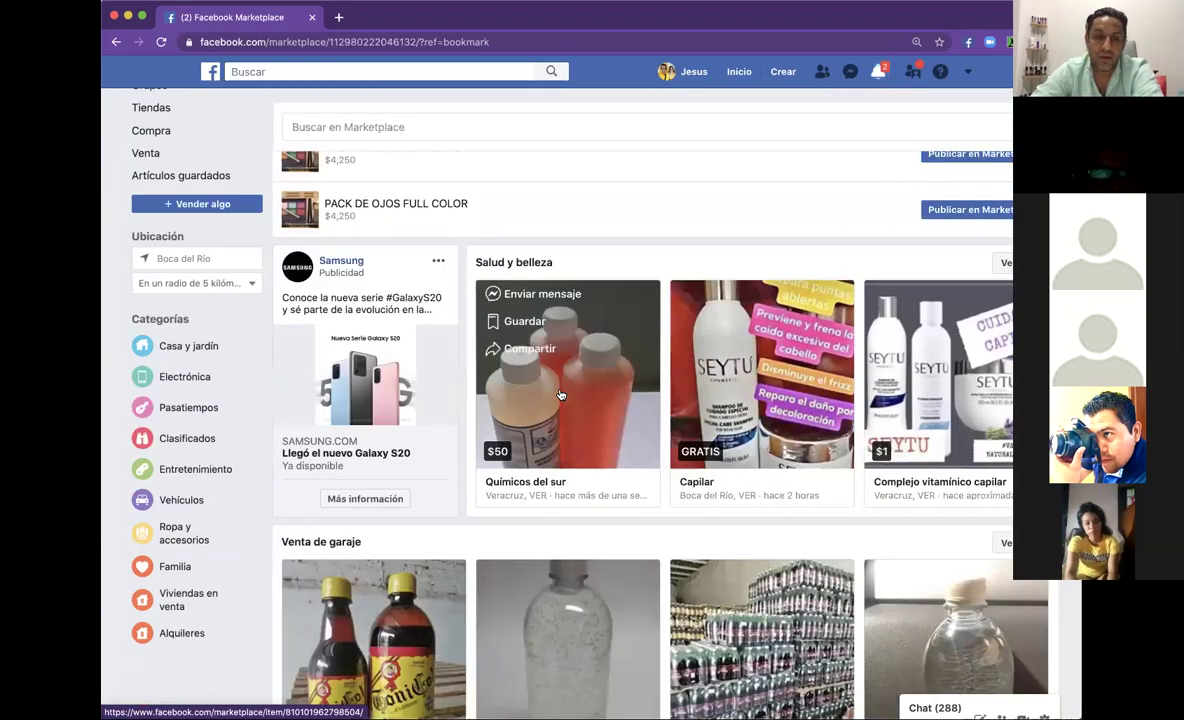
scroll(561, 395, "up", 2)
scroll(561, 395, "up", 5)
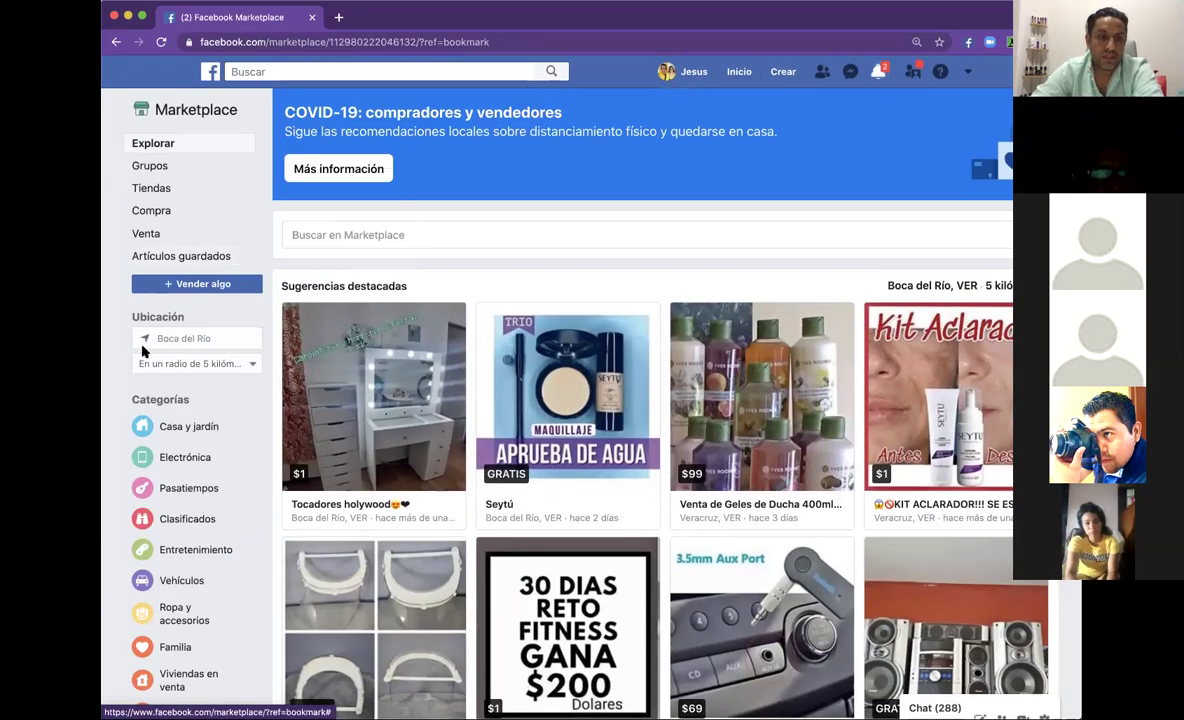
Set the Marketplace search radius to 2 kilometres.
left_click(190, 365)
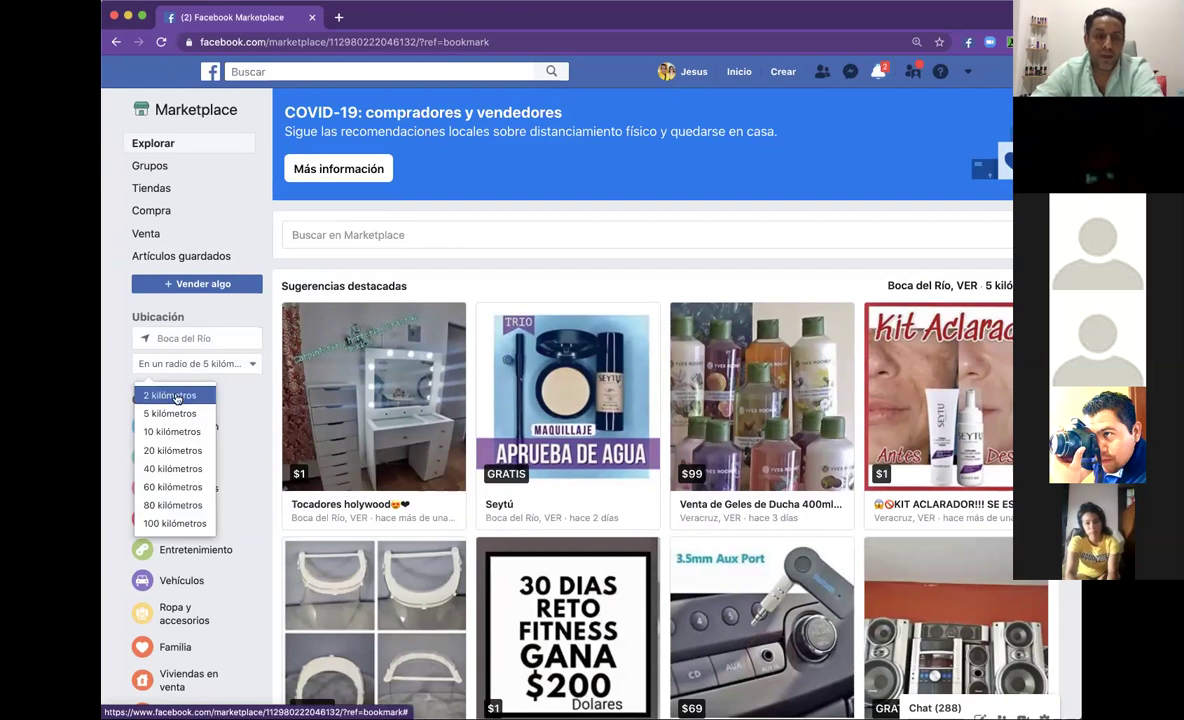
left_click(174, 395)
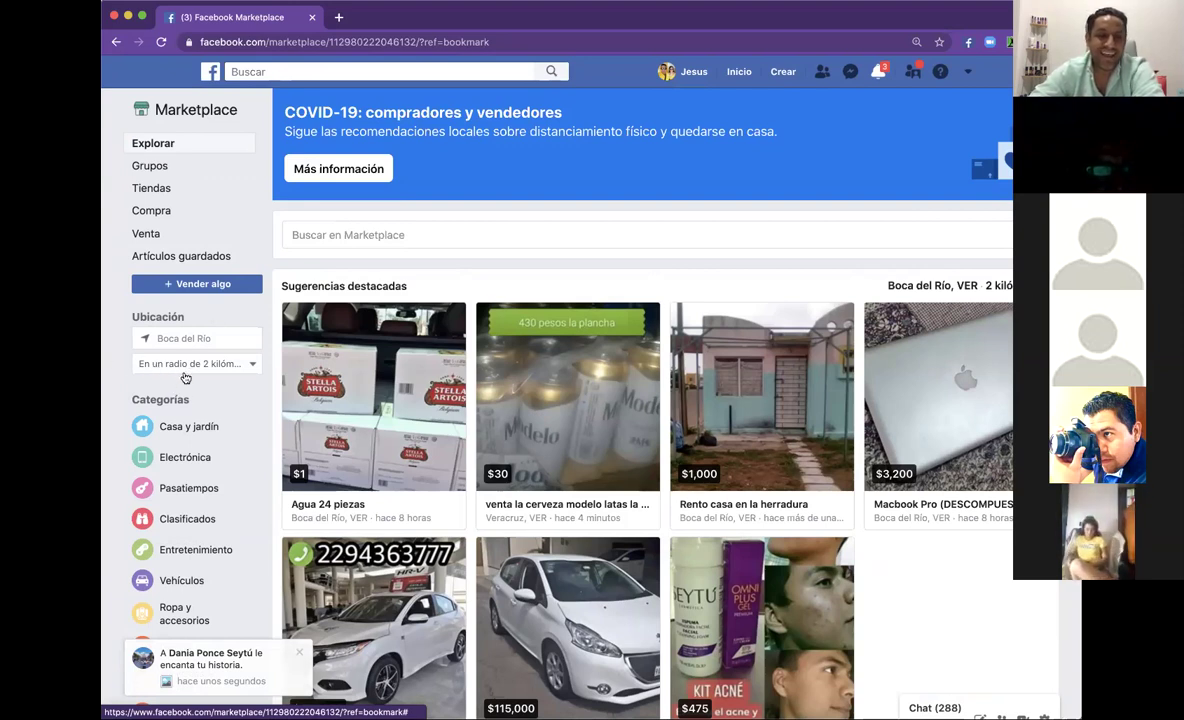
Start a new item-for-sale listing and assign it the category "Salud y belleza".
left_click(205, 286)
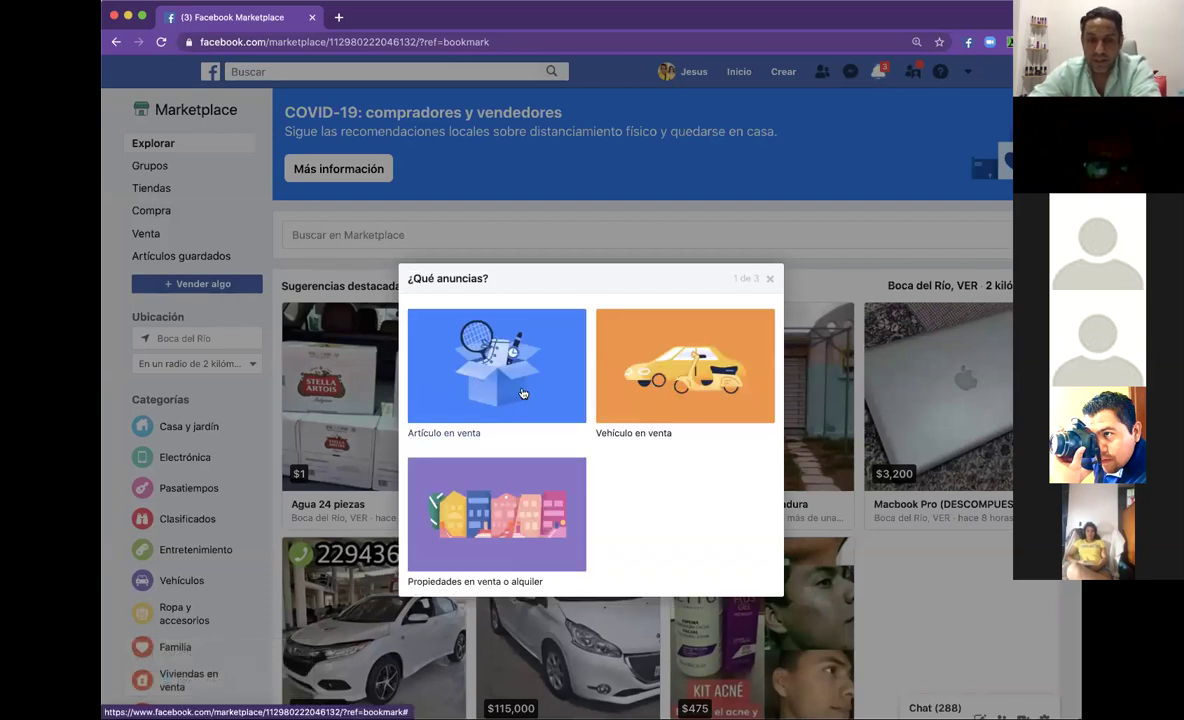
left_click(523, 392)
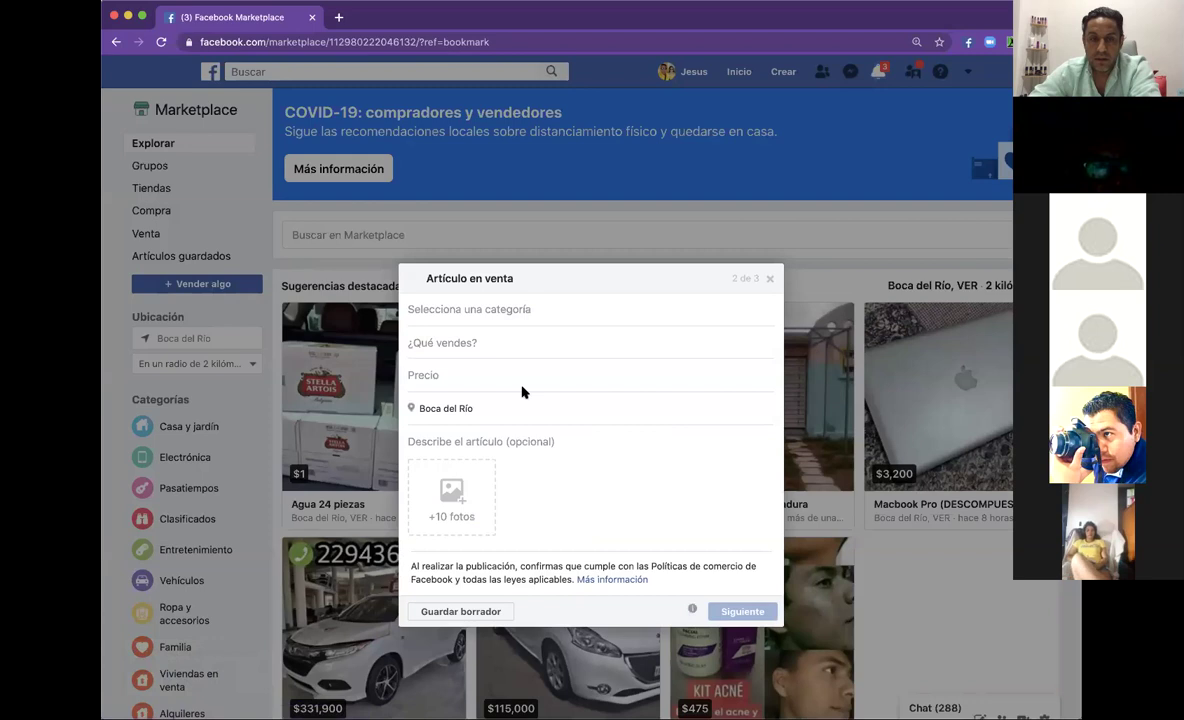
left_click(494, 310)
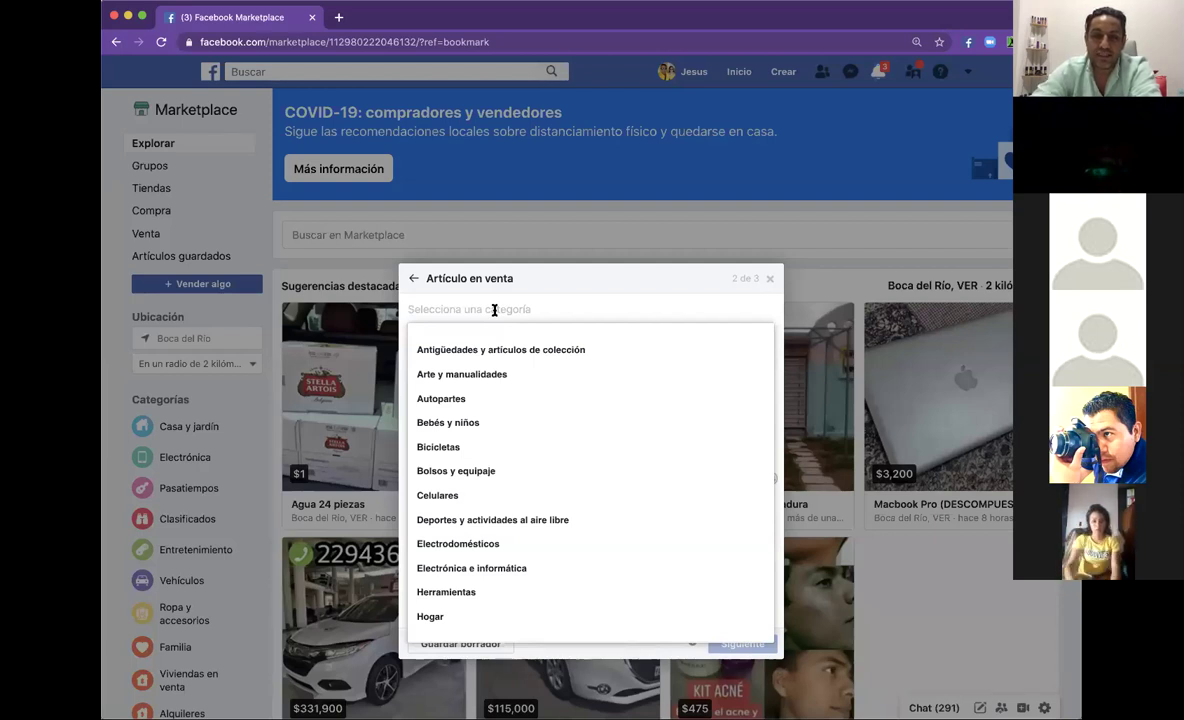
scroll(470, 449, "down", 4)
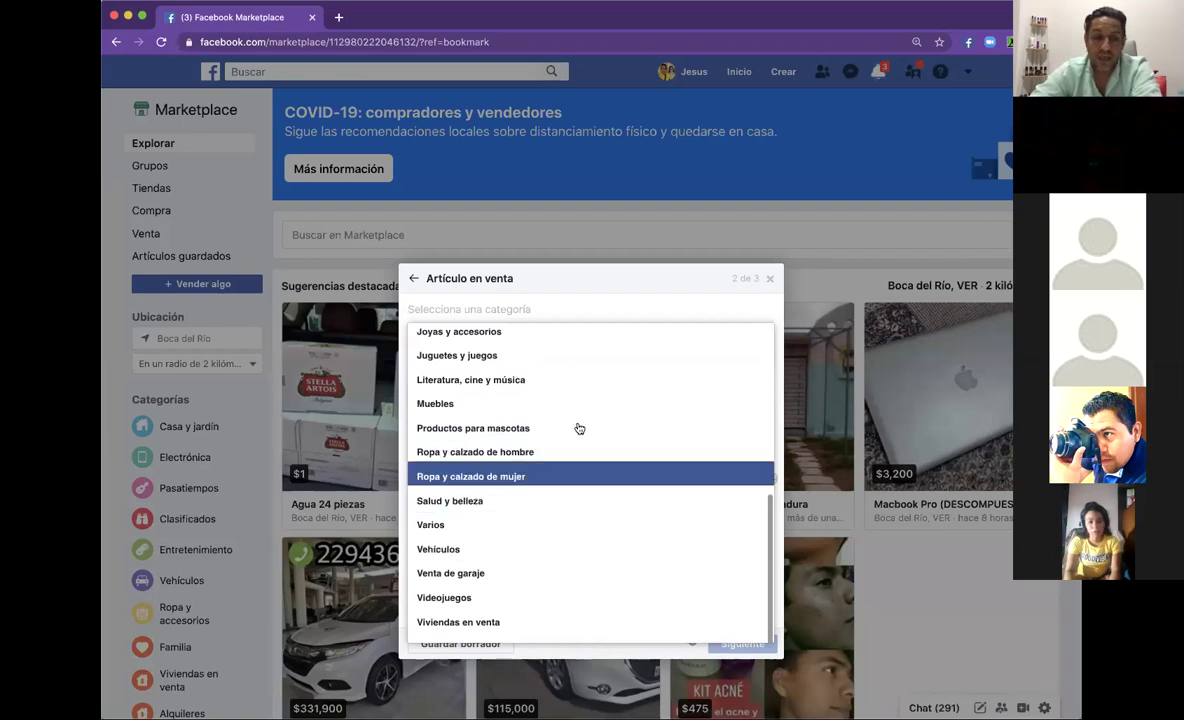
left_click(470, 506)
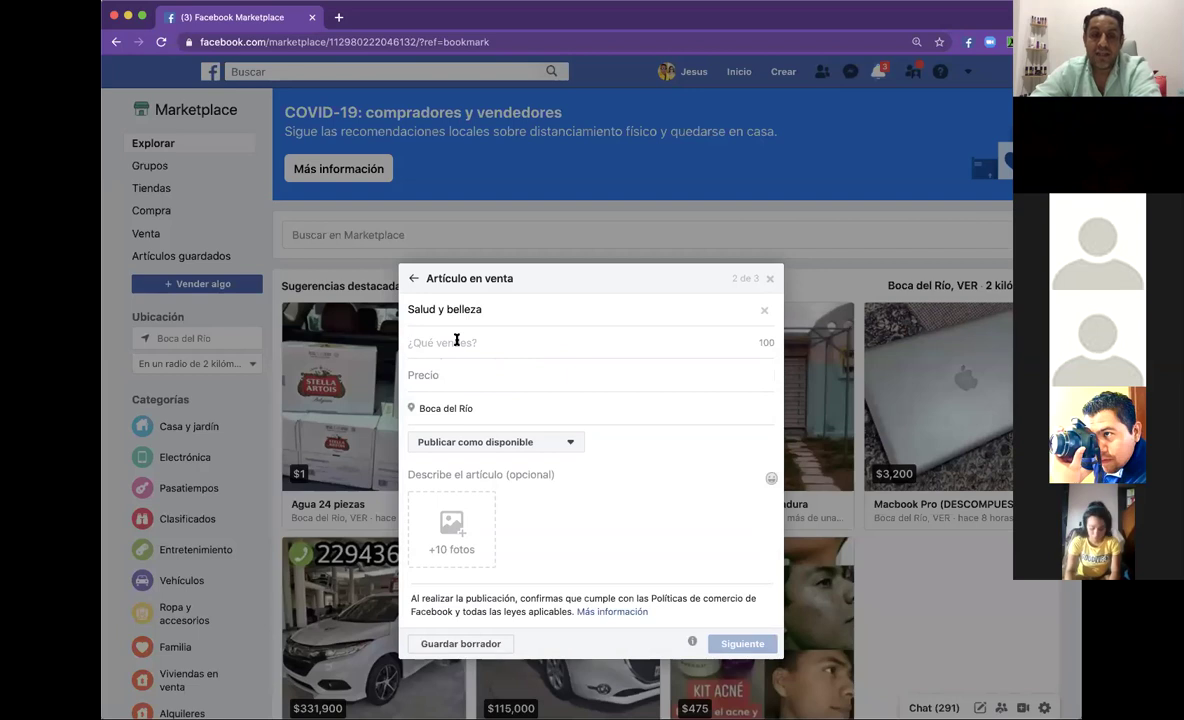
Add the product photo of the blush compacts to the listing.
left_click(448, 537)
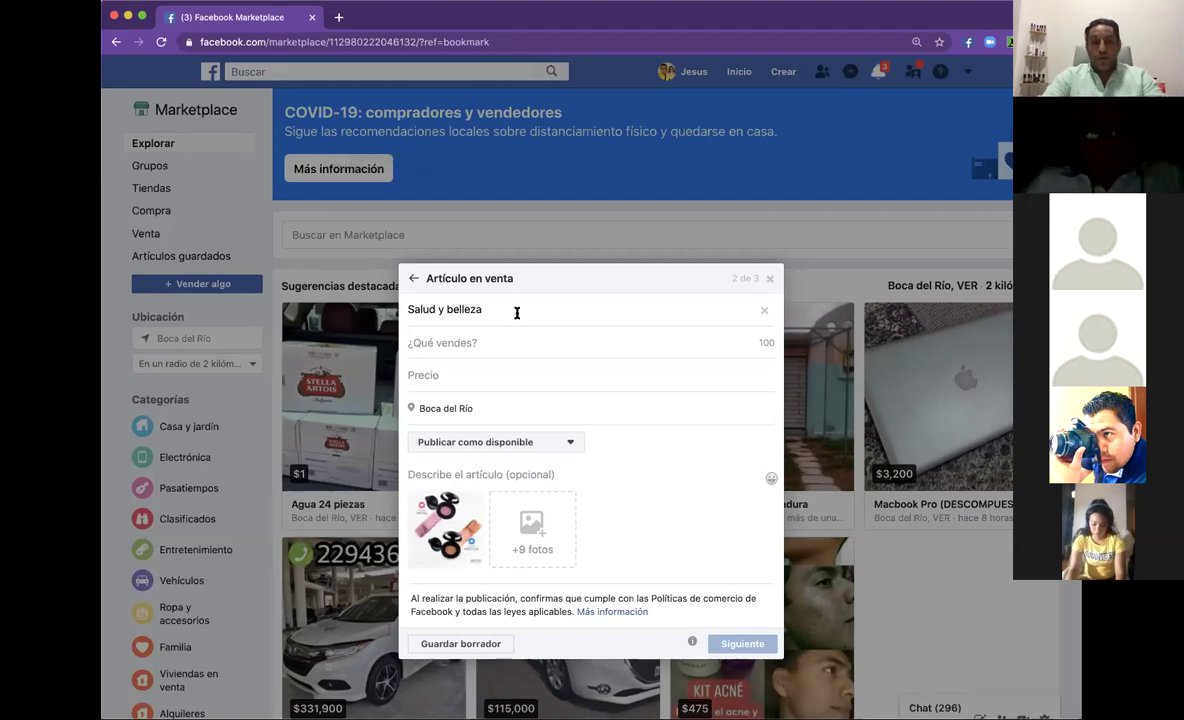
Describe the item in four bullets: "Acabado natural y luminoso", "Fórmula de larga duración", "Textura ultra sedosa", "Innovador estuche con espejo, brocha y pad difuminador".
left_click(453, 344)
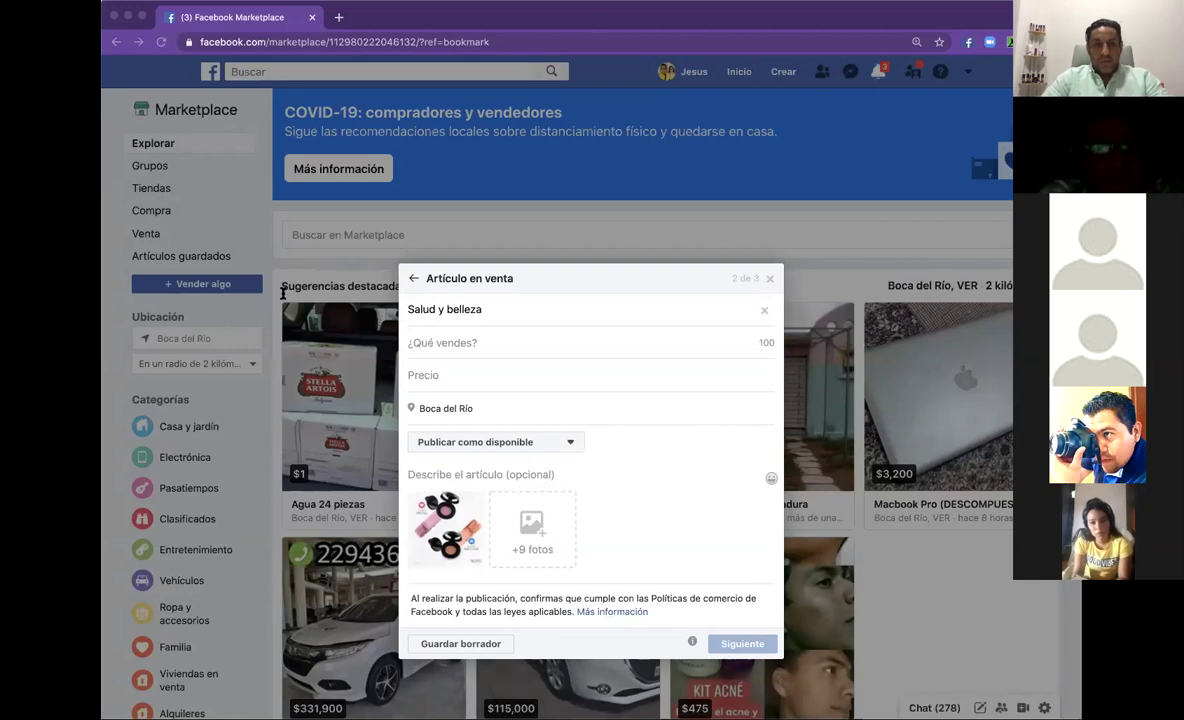
left_click(447, 471)
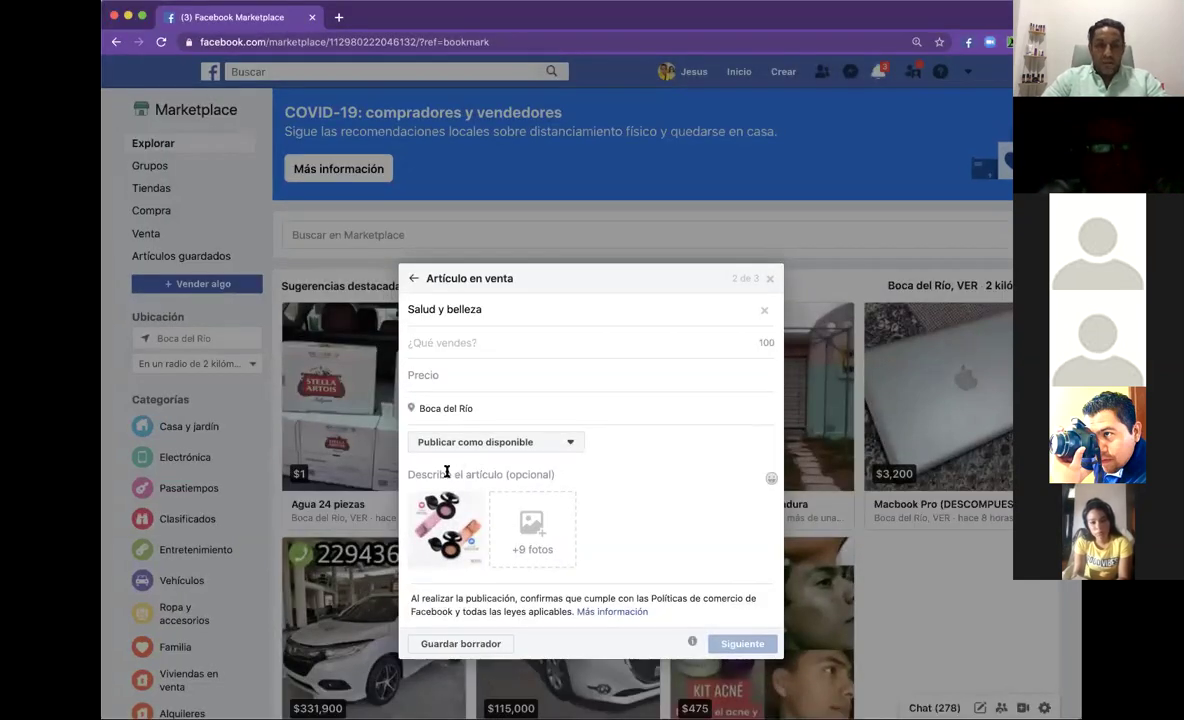
type("• Acabado natural y luminoso • Fórmula de larga duración • Textura ultra sedosa • Innovador estuche con espejo, brocha y pad difuminador")
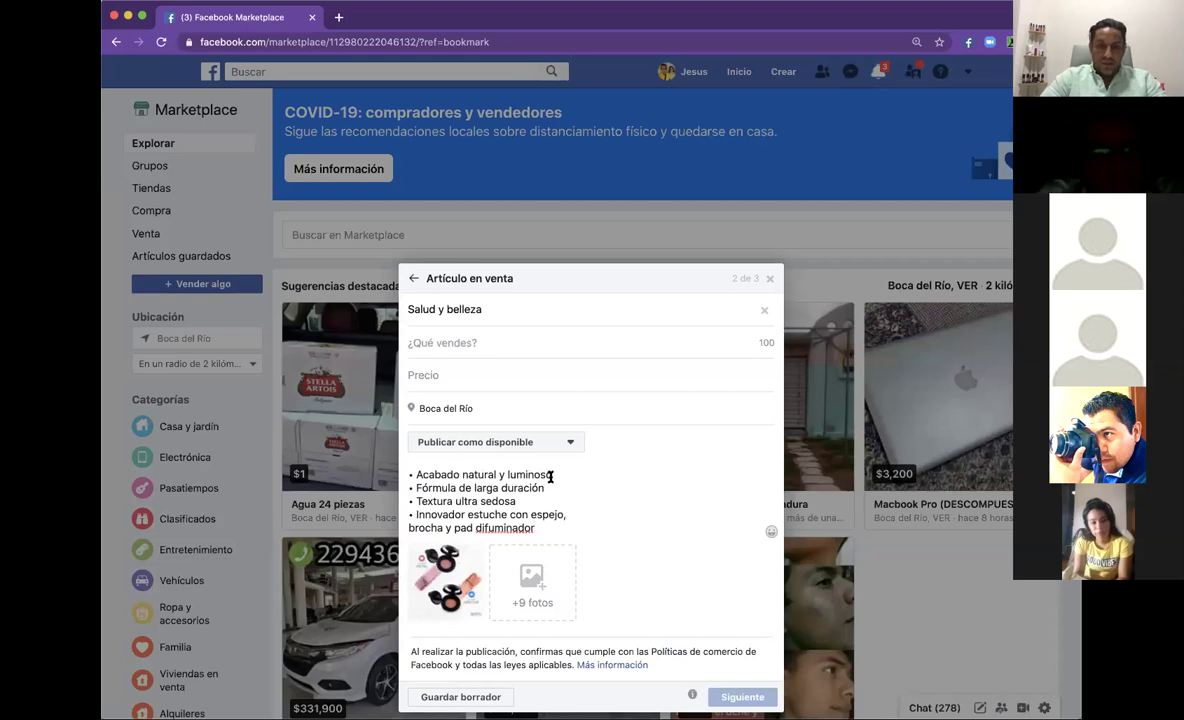
Title the listing "Rubor con Acabado natural y luminoso", reusing the text of the description's first bullet.
left_click_drag(551, 475, 414, 472)
key("super+c")
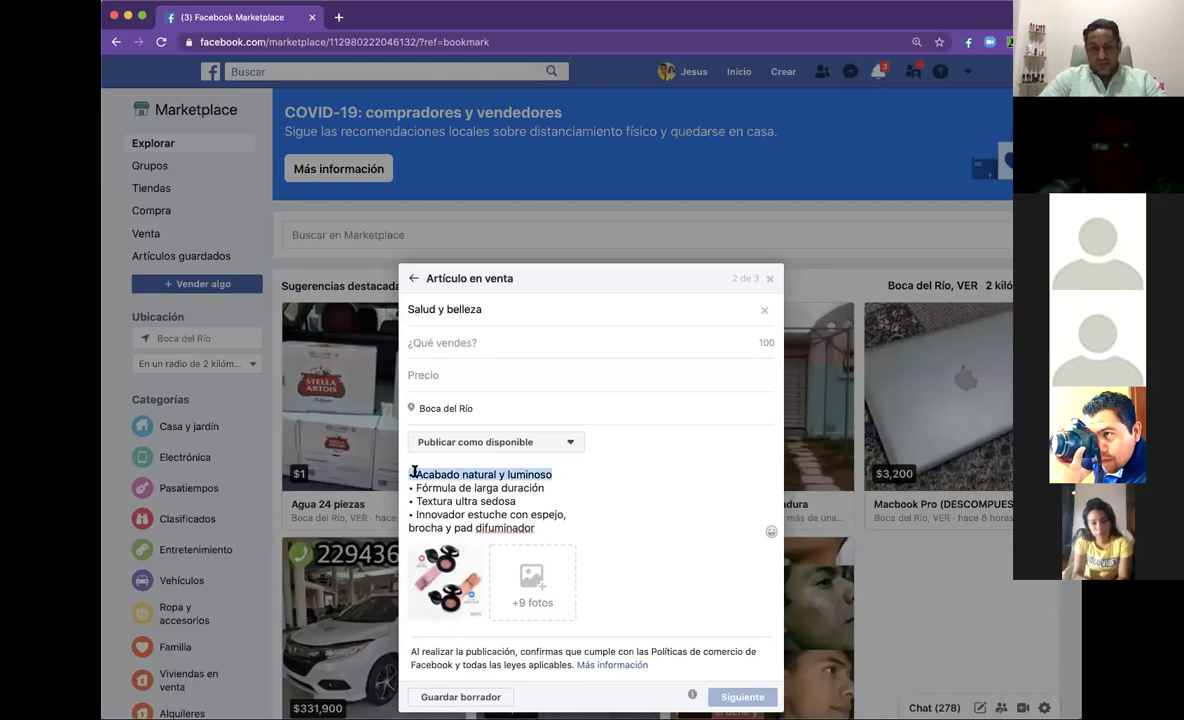
left_click(442, 343)
type("Rubor")
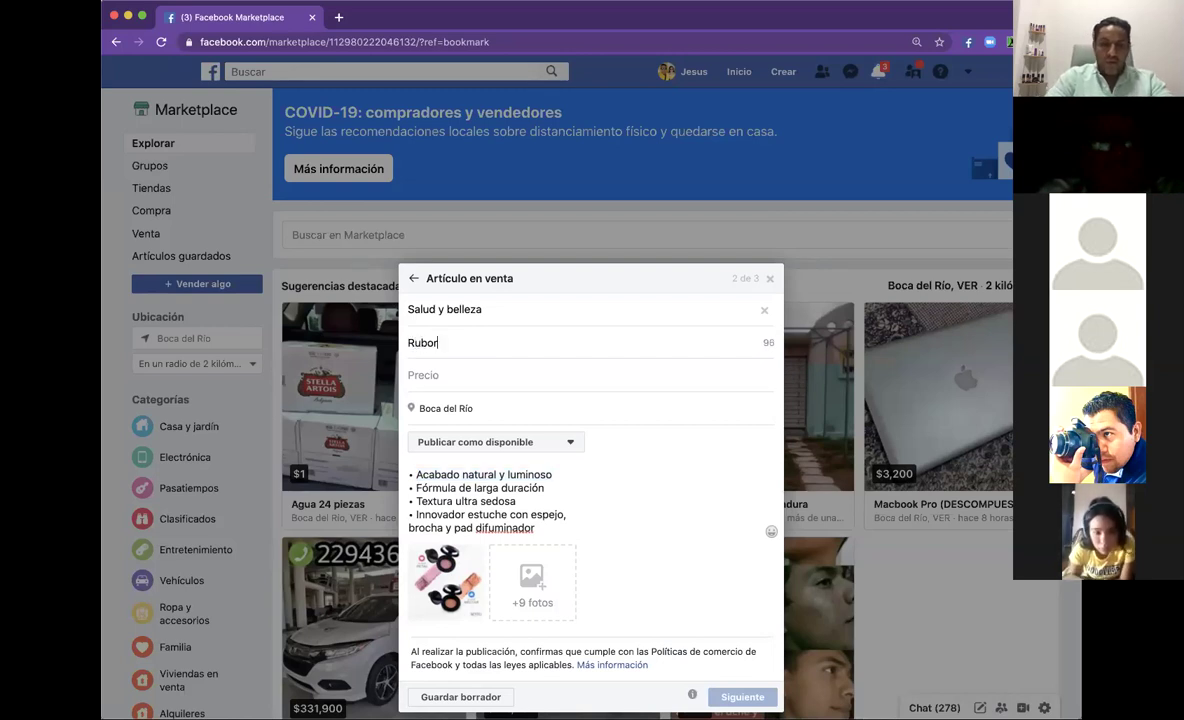
key("super+v")
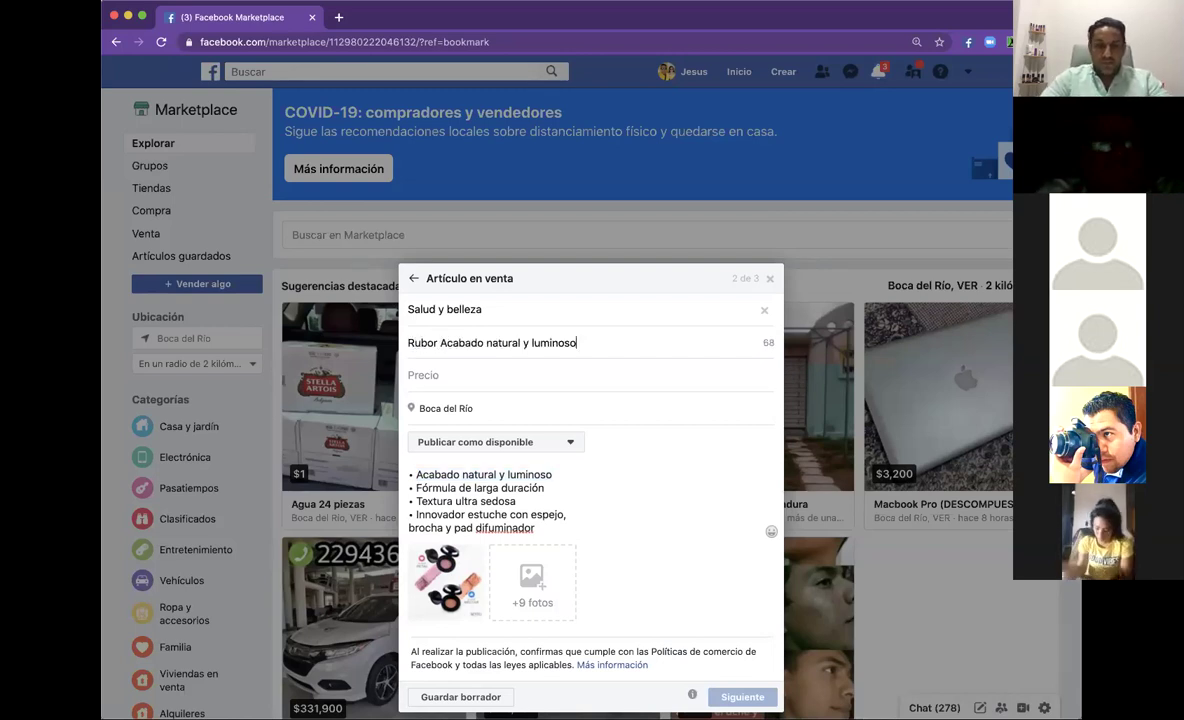
left_click(440, 343)
type("con")
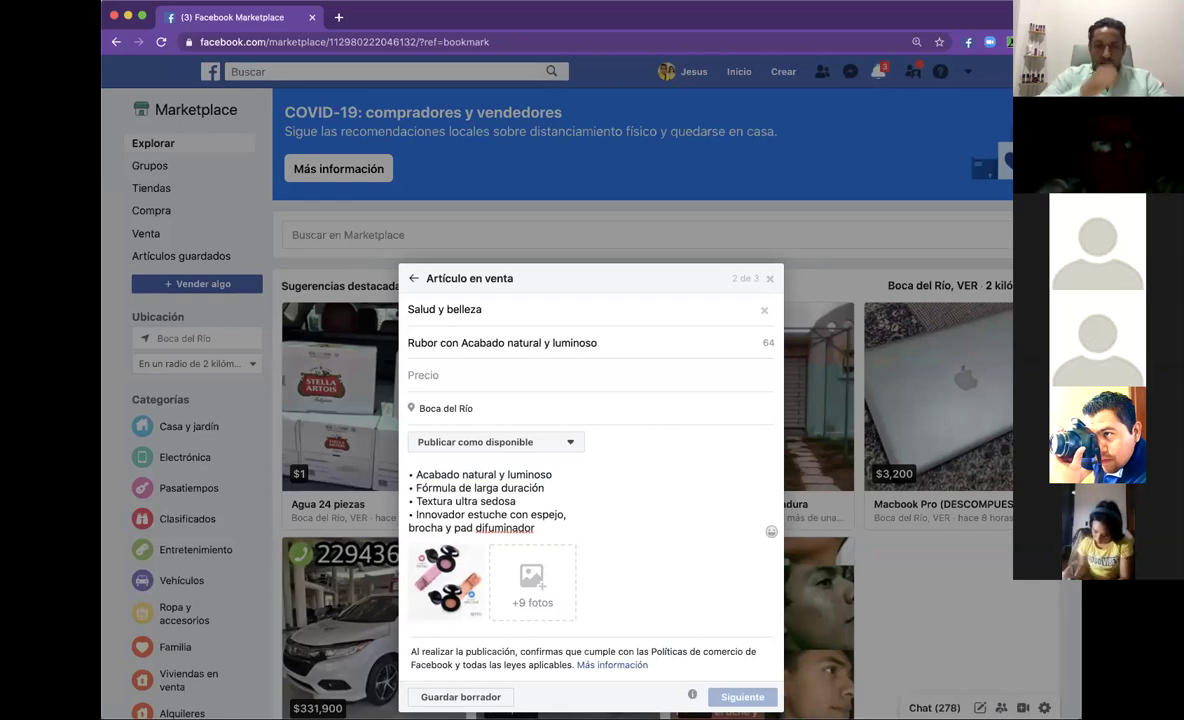
left_click(458, 373)
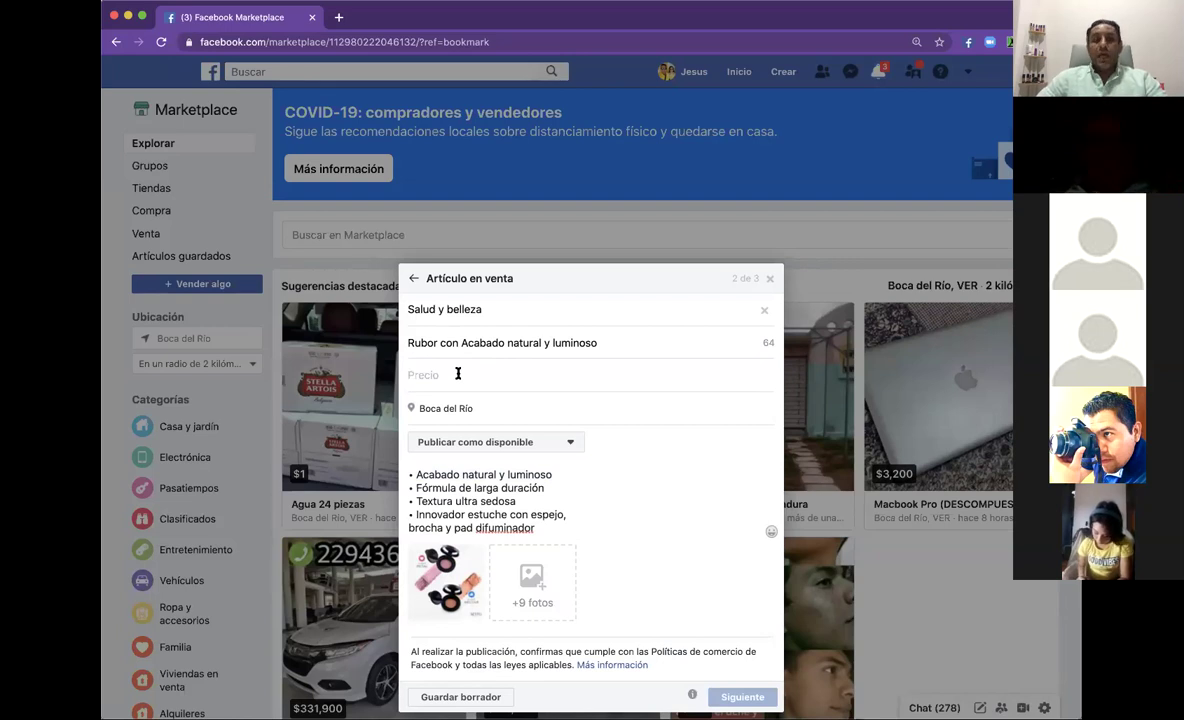
left_click(458, 374)
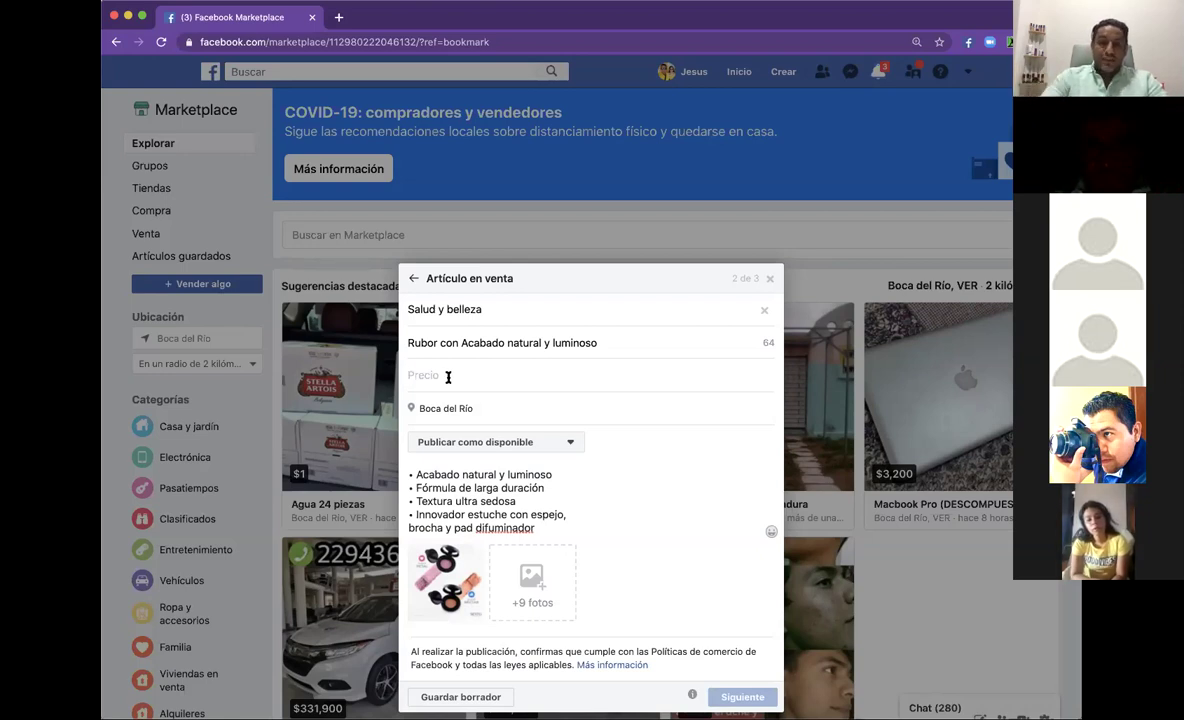
Clear the item's location and try looking up Veracruz as a replacement.
left_click_drag(419, 408, 502, 408)
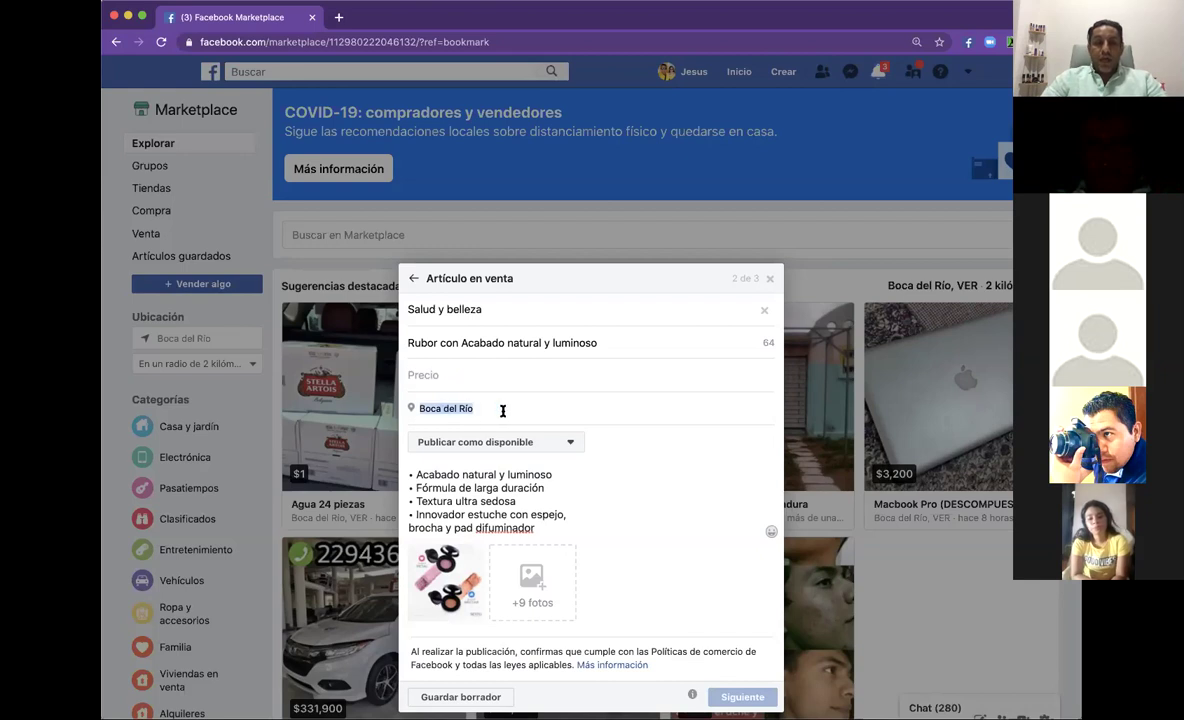
key("BackSpace")
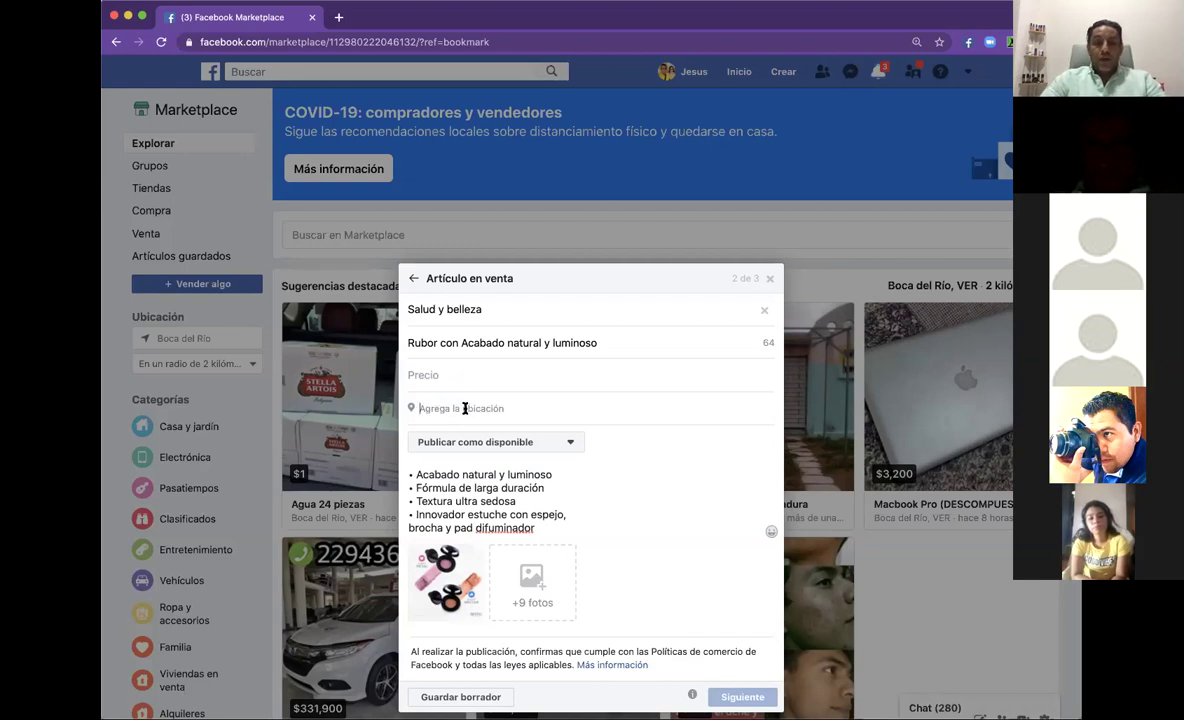
type("V")
key("BackSpace")
type("Veracr")
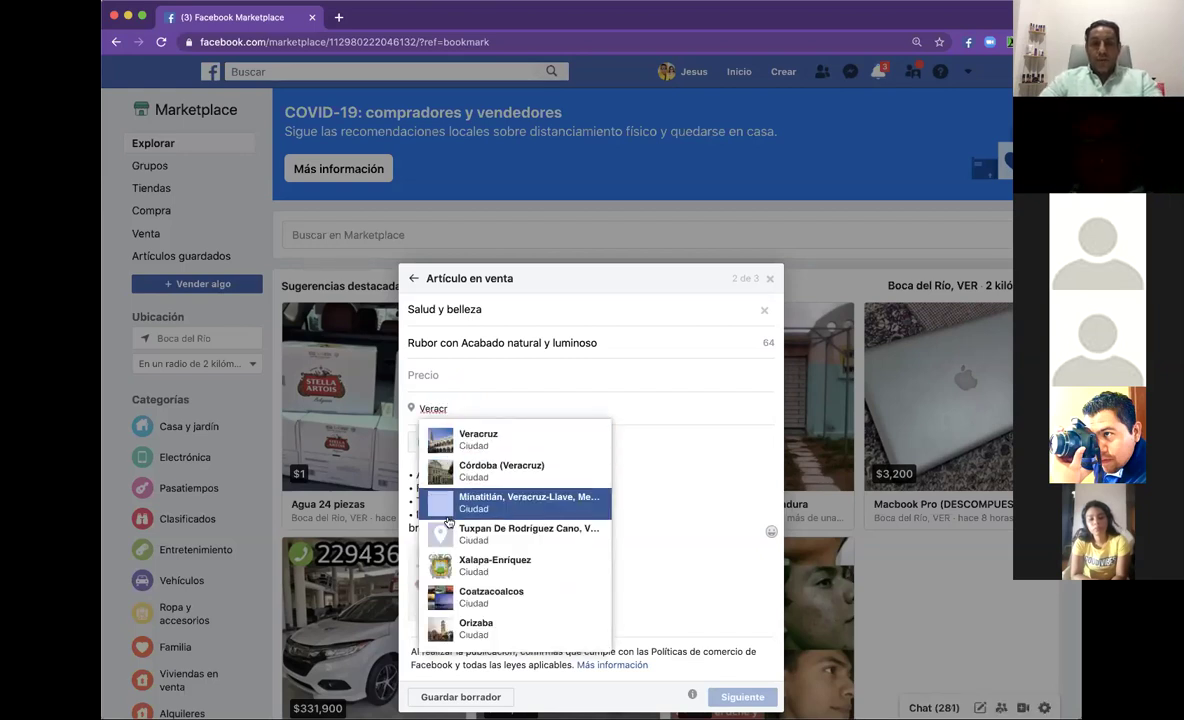
key("BackSpace")
key("BackSpace")
key("BackSpace")
key("BackSpace")
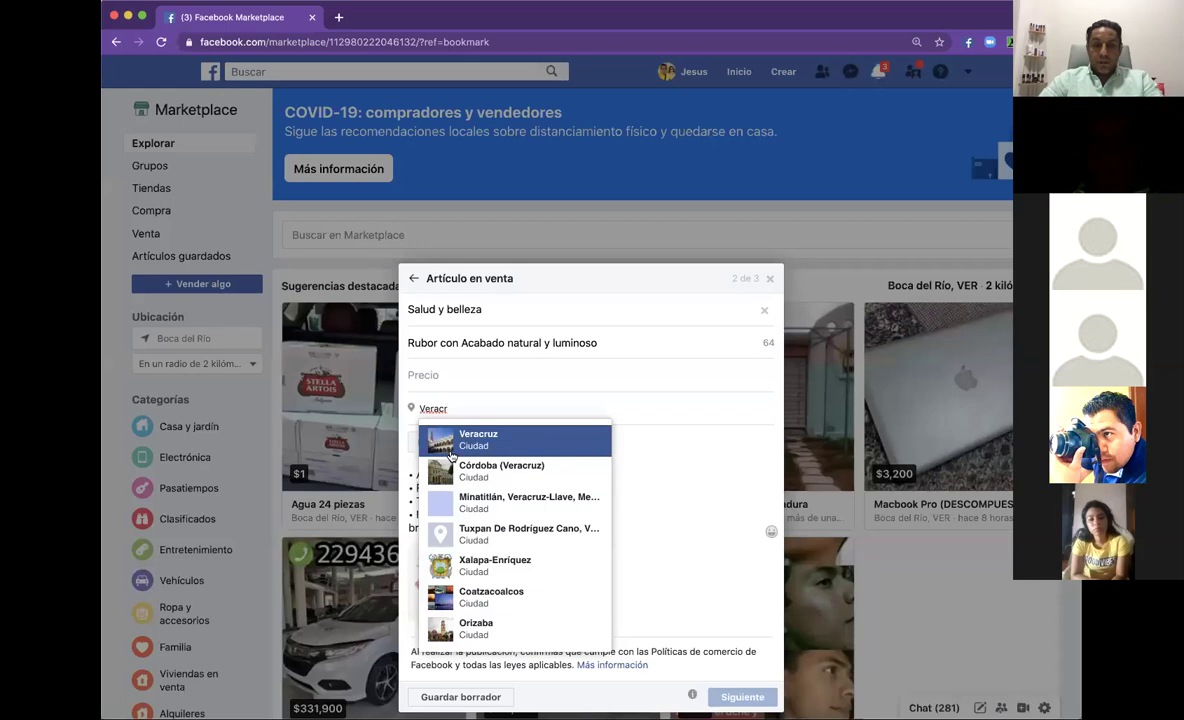
key("BackSpace")
key("BackSpace")
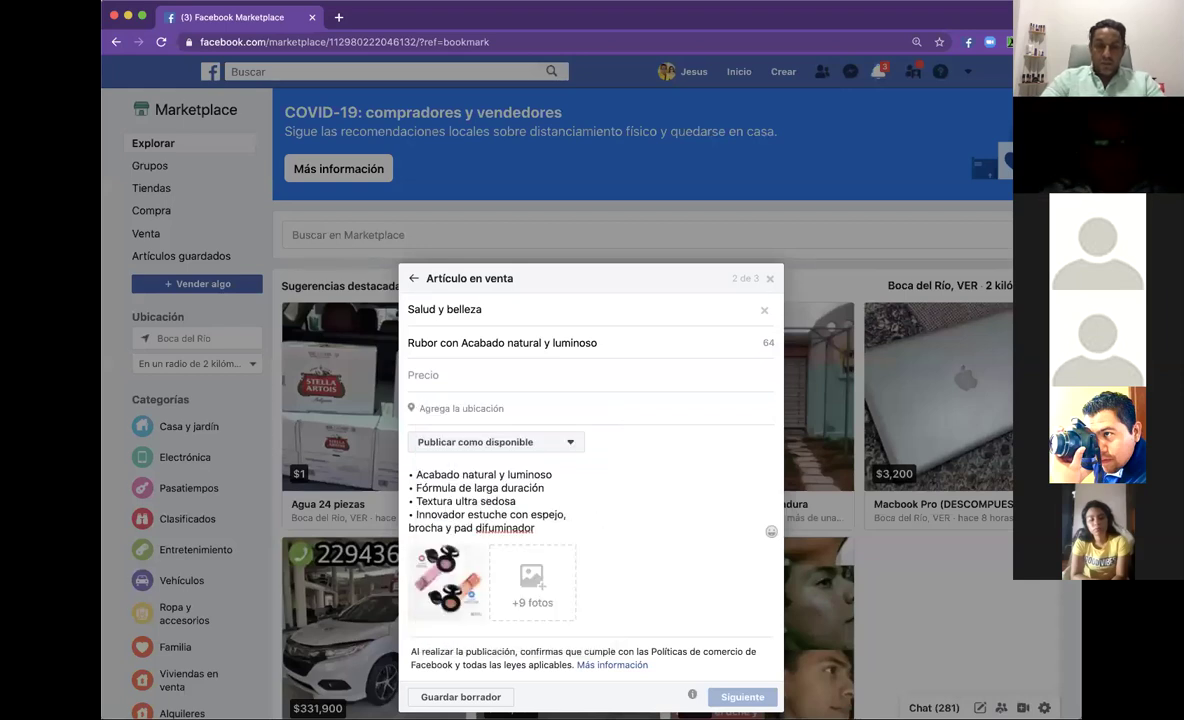
Set the item's location to the city of Boca del Río.
type("Boca del rio")
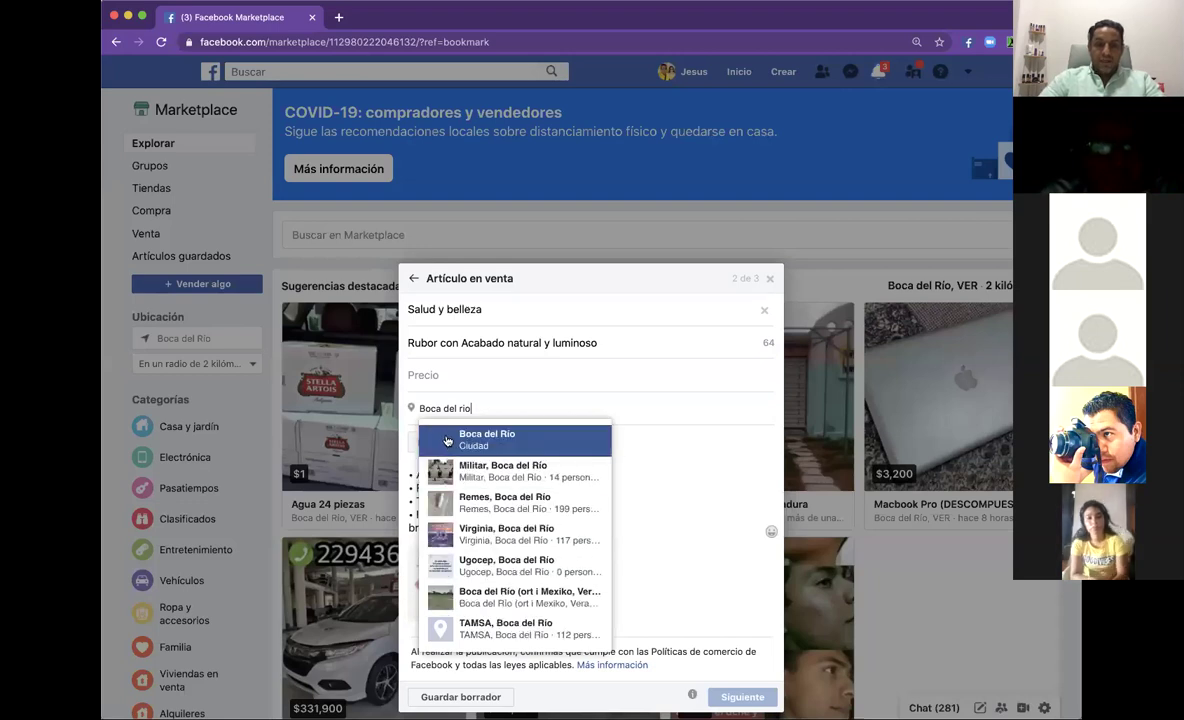
left_click(445, 438)
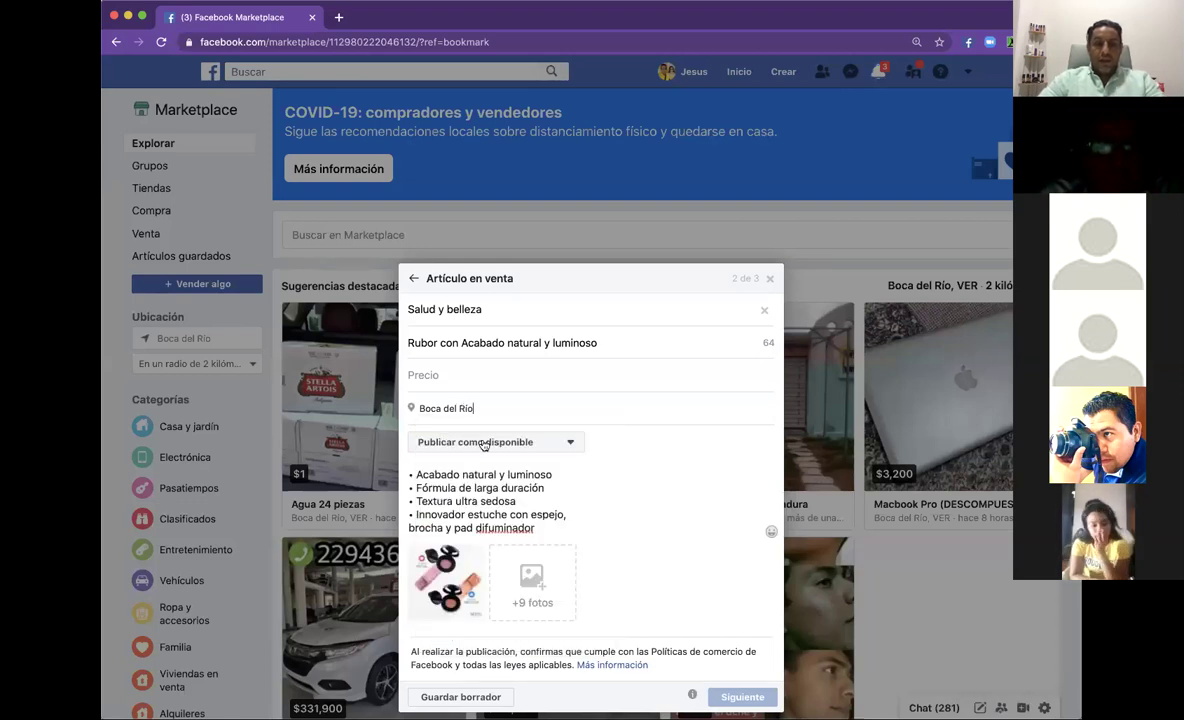
Keep the availability option "Publicar como disponible" and end the item description with a period.
left_click(566, 445)
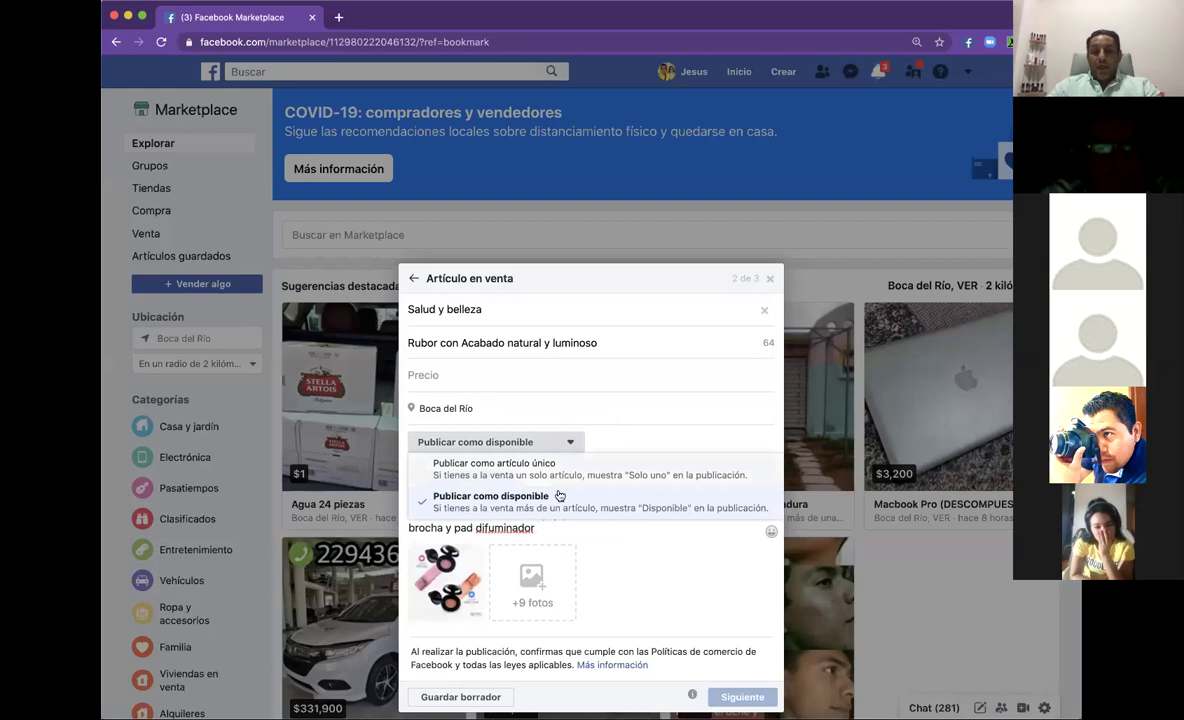
left_click(596, 505)
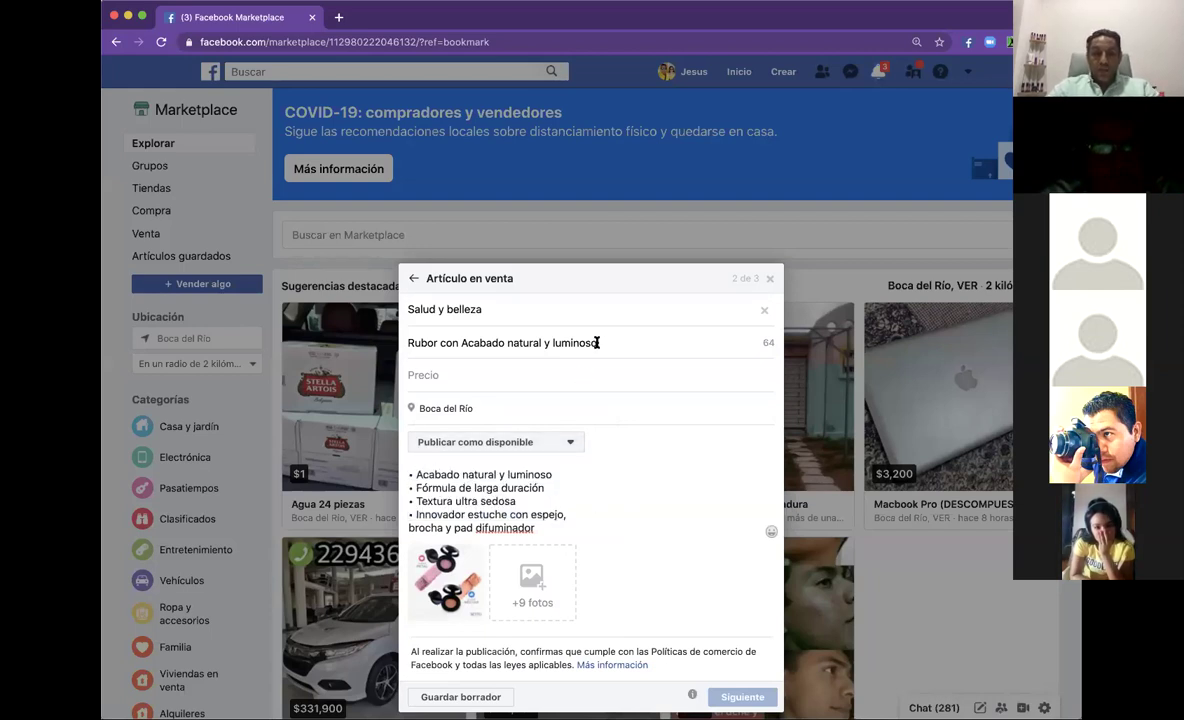
left_click_drag(552, 475, 442, 461)
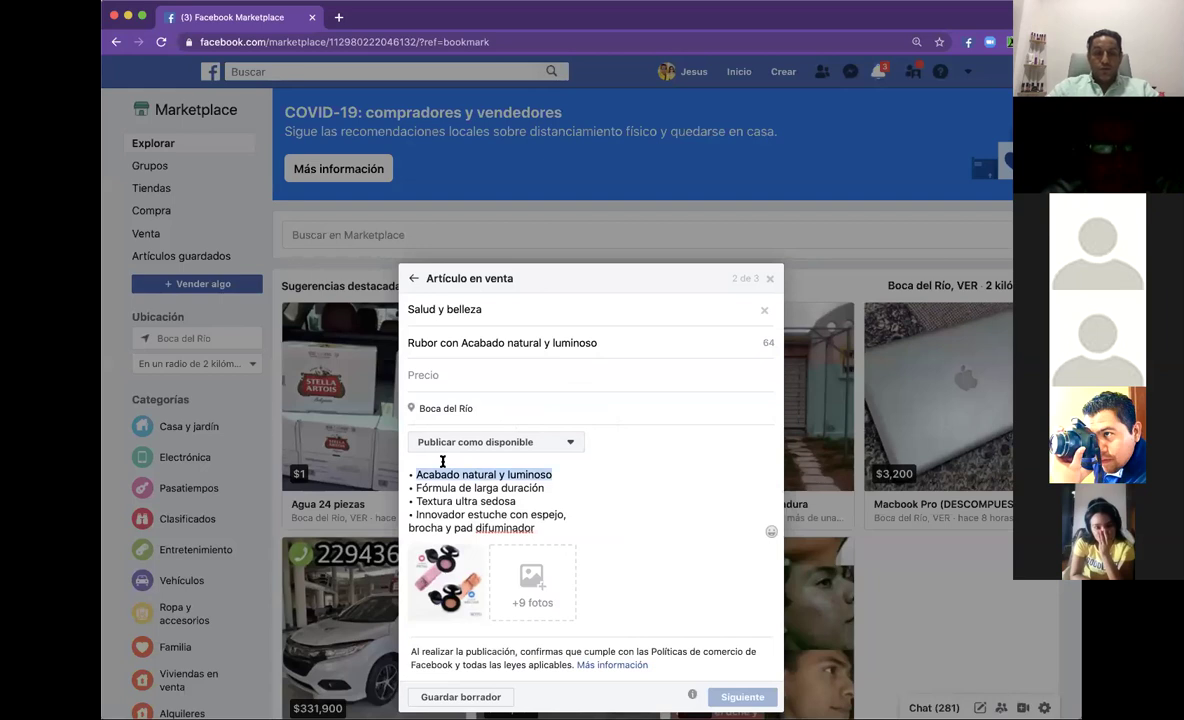
left_click(597, 524)
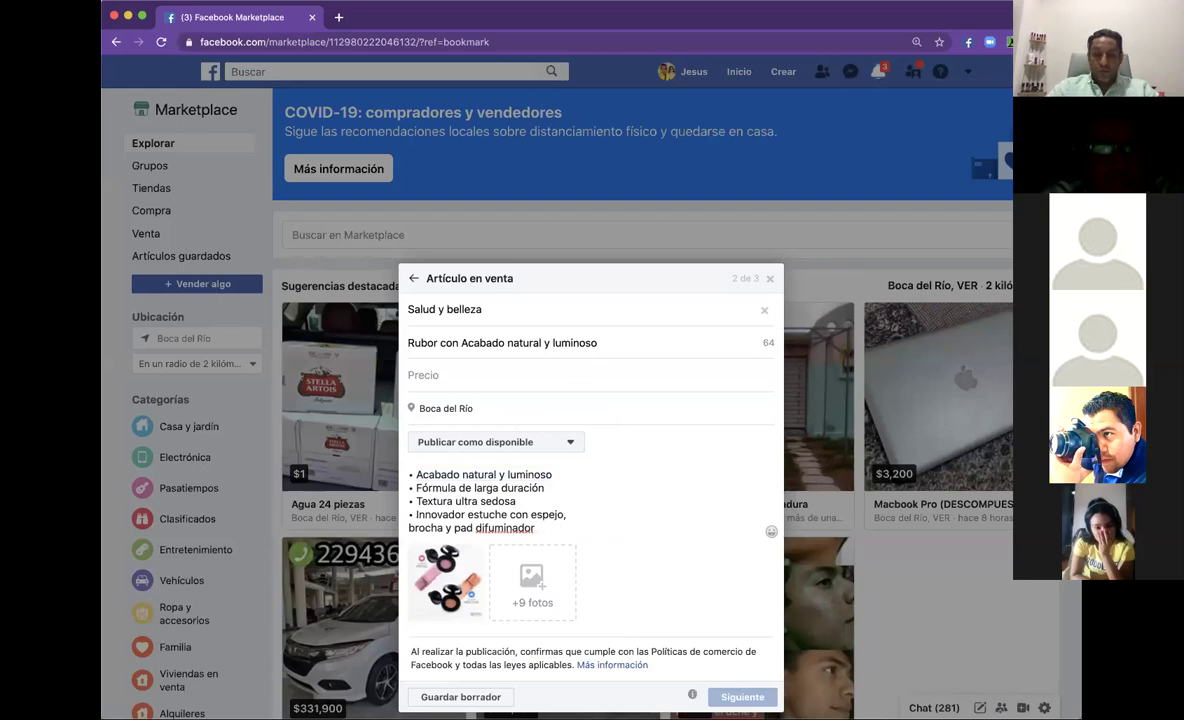
type(".")
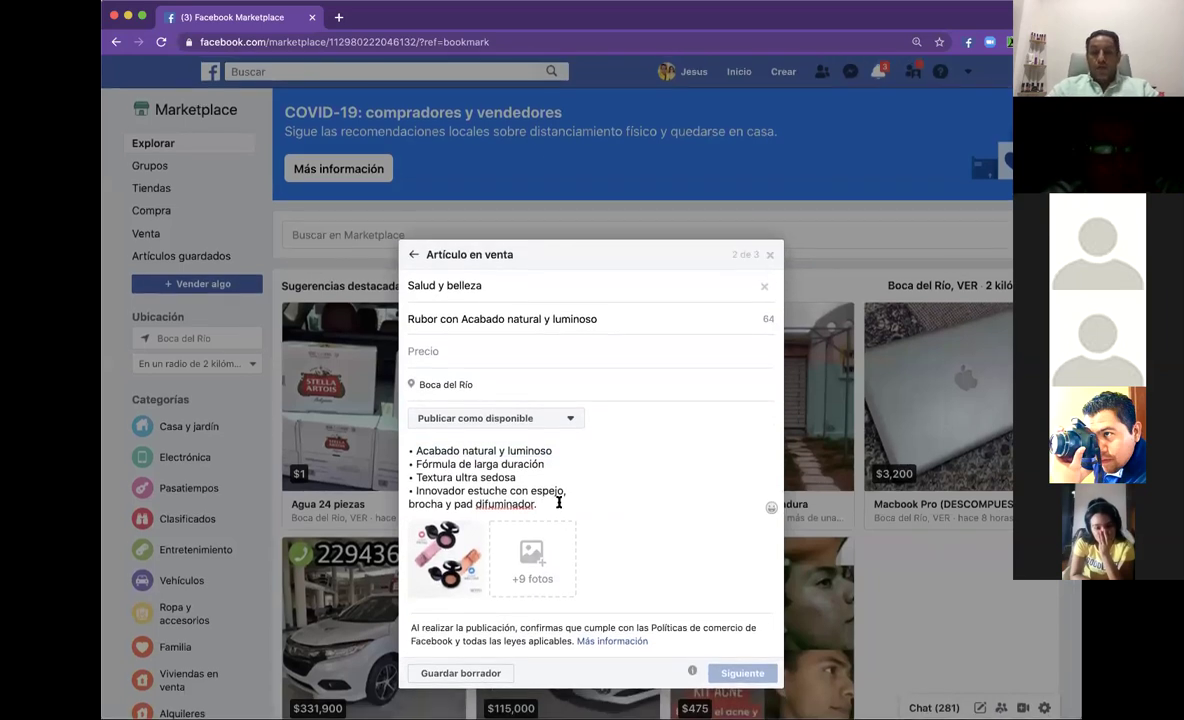
Set the item's price to $0 and proceed to choosing where to publish the listing.
mouse_move(468, 574)
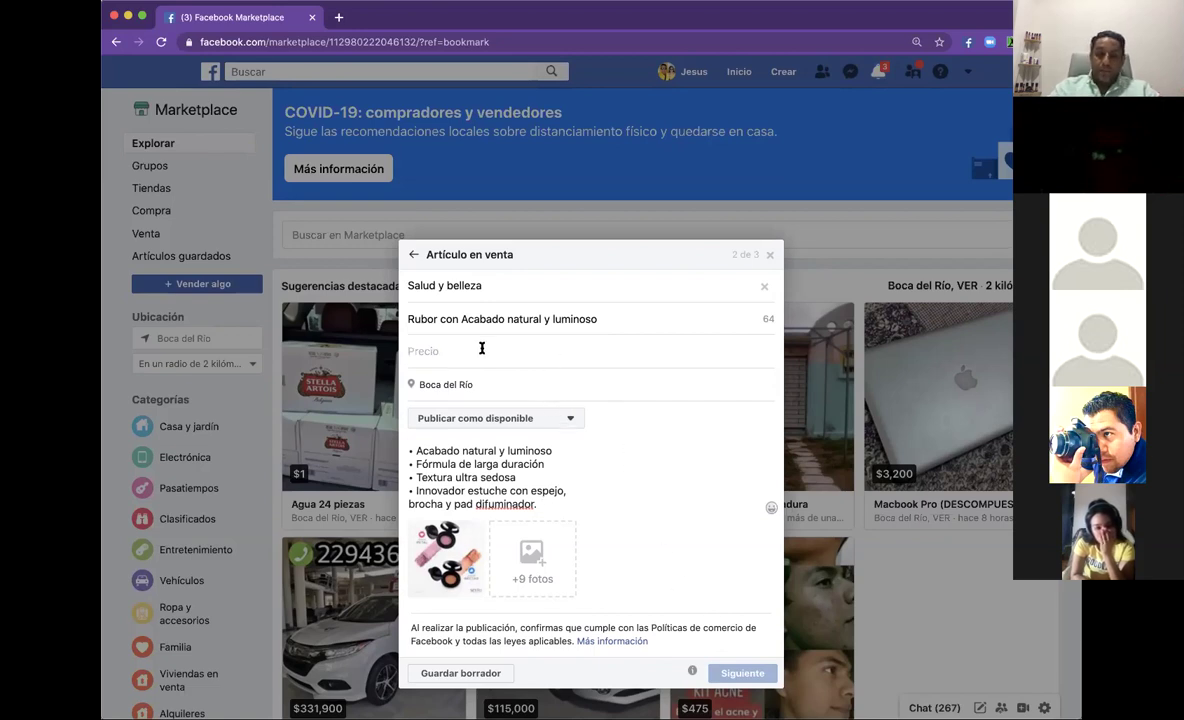
type("0")
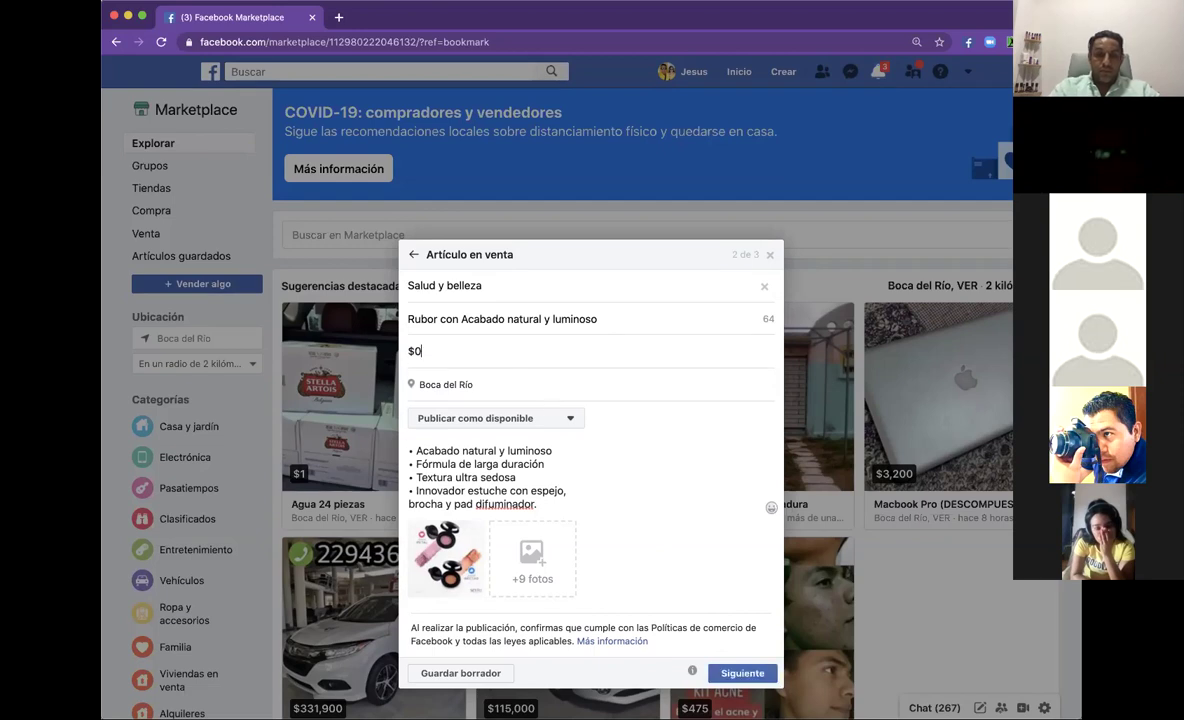
left_click(738, 672)
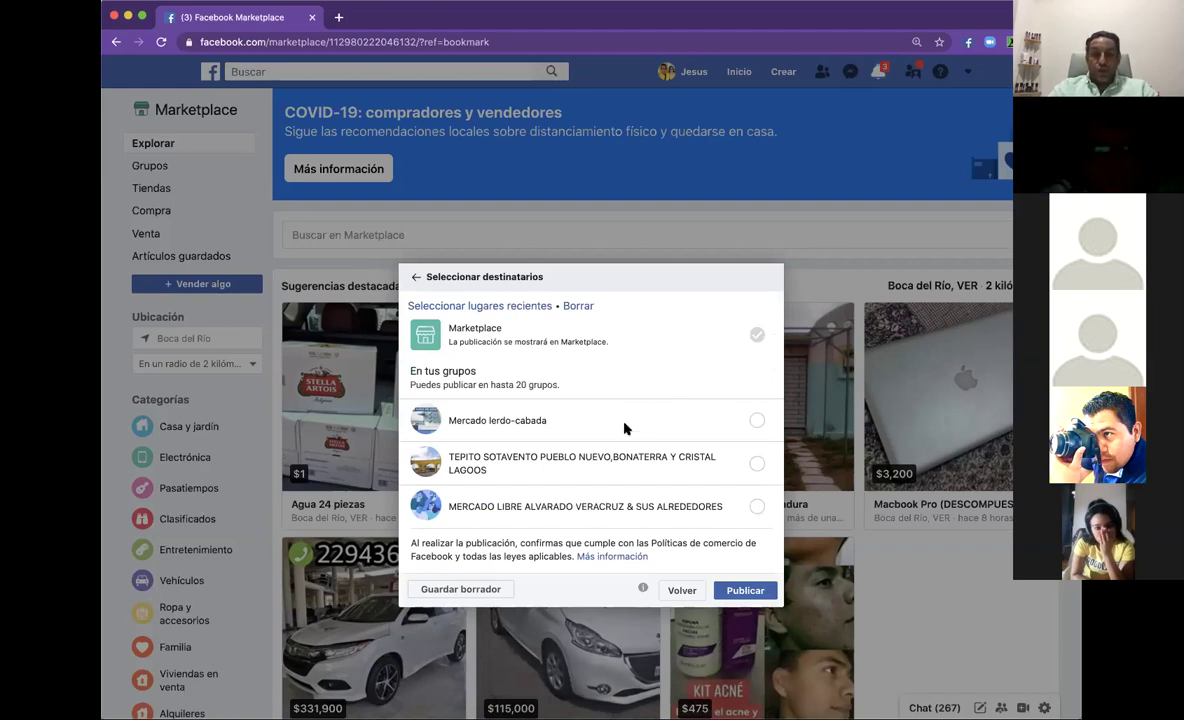
Add the group "CASAS EN VENTA O RENTA VERACRUZ BOCA DEL RIO" as a publishing destination and look through the other groups.
scroll(630, 432, "down", 3)
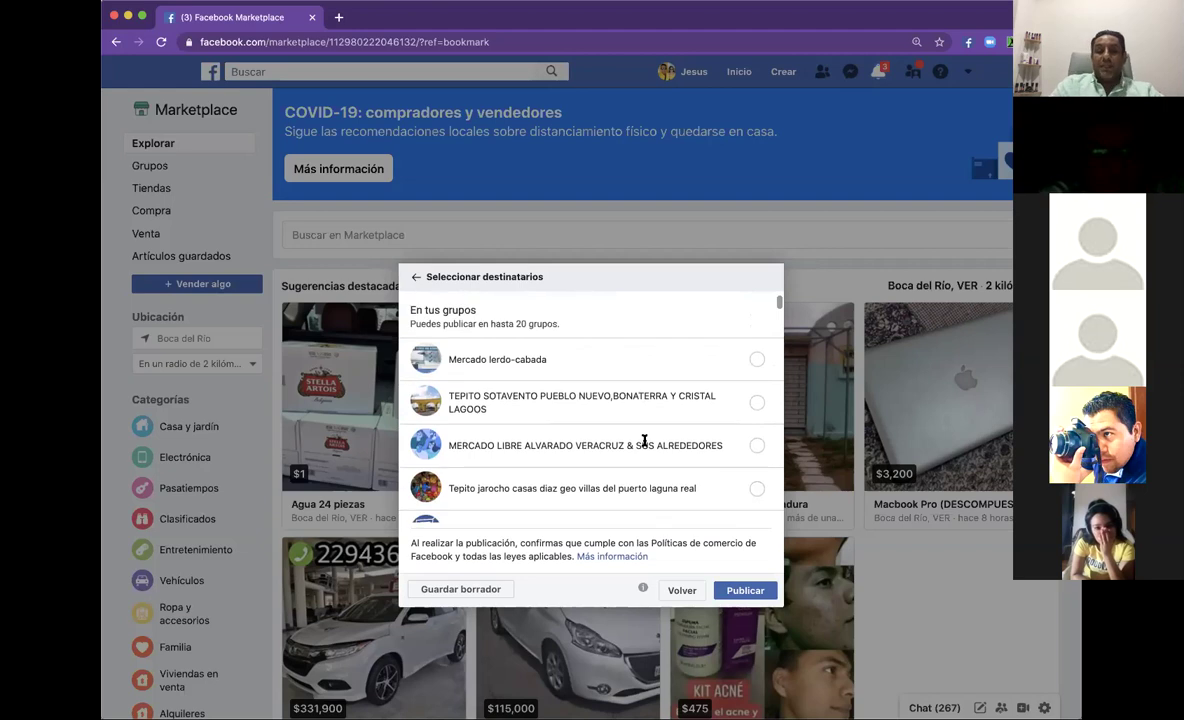
scroll(644, 441, "down", 3)
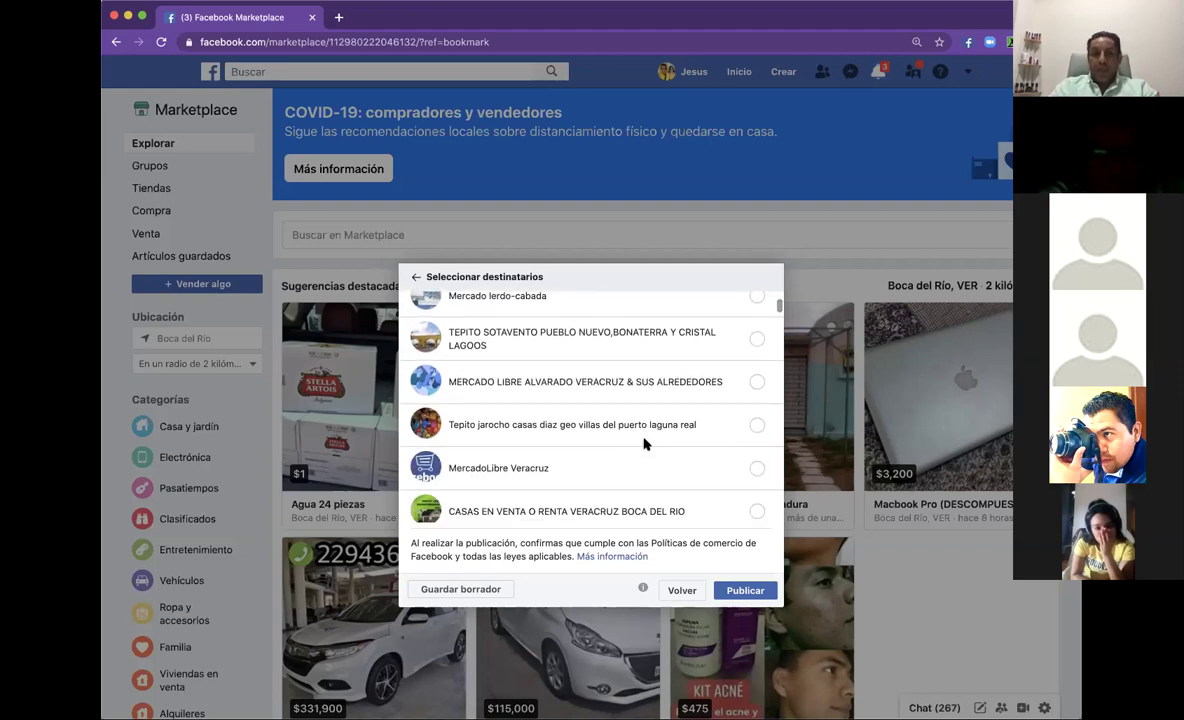
scroll(644, 441, "down", 1)
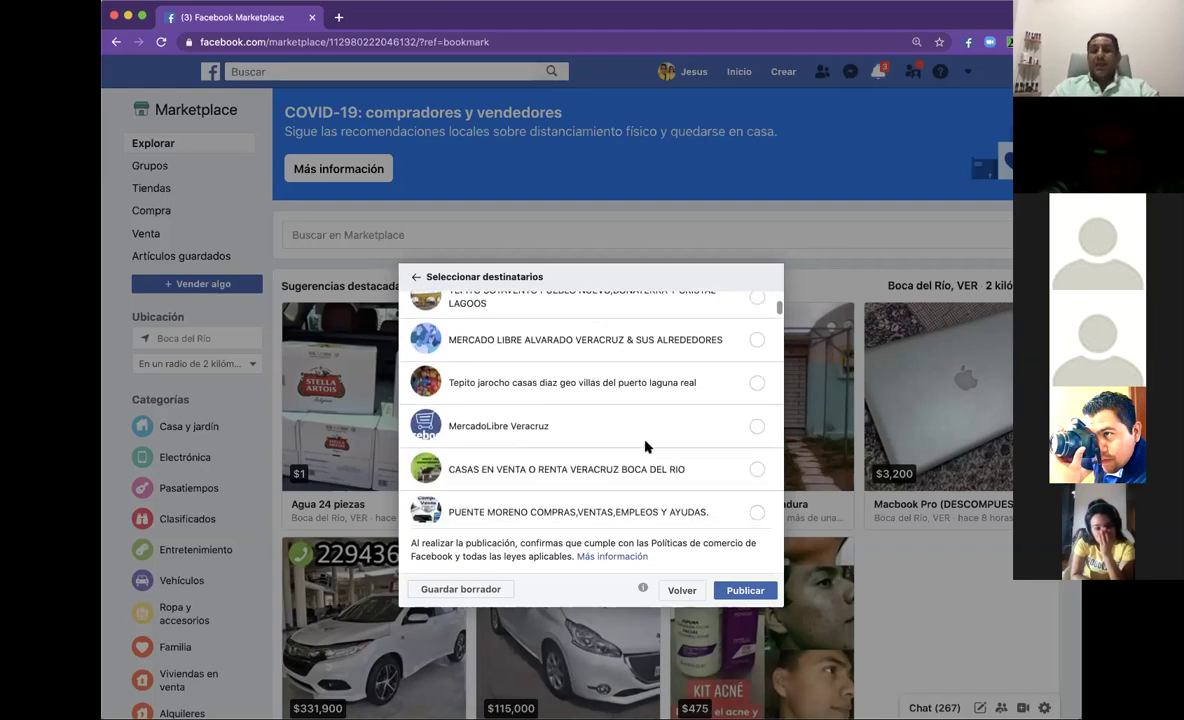
left_click(757, 470)
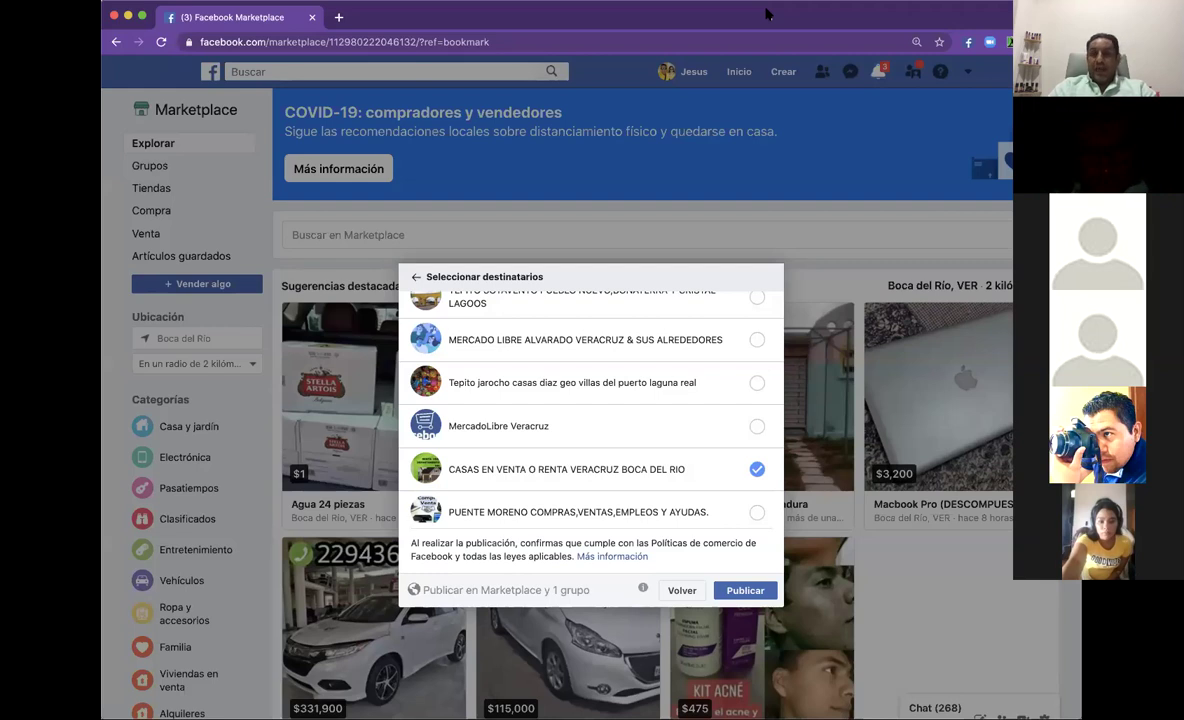
scroll(610, 451, "down", 1)
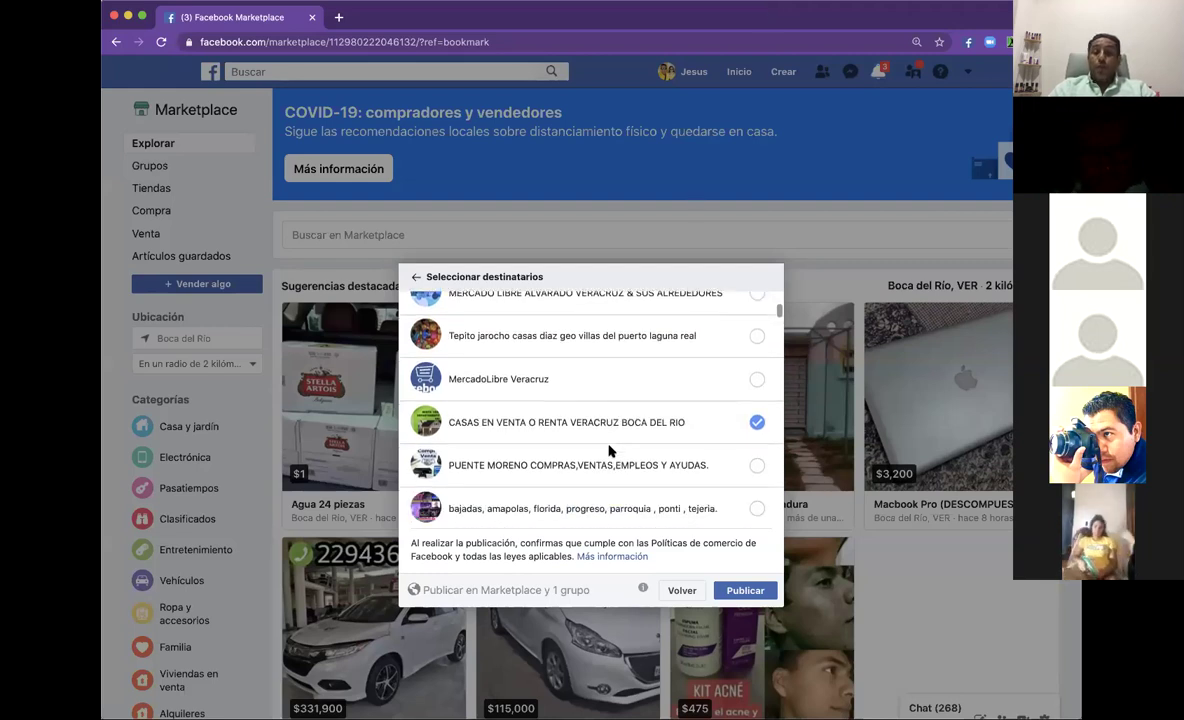
scroll(610, 451, "down", 3)
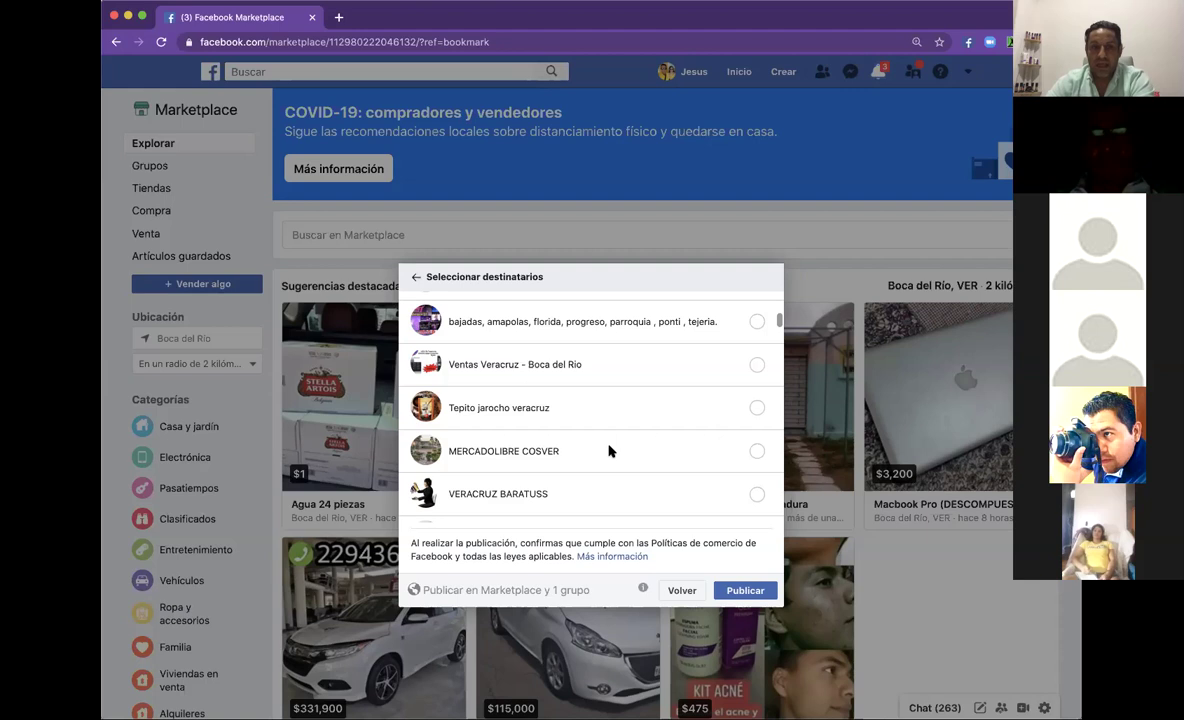
Return to the item details and start a new paragraph below the description's last bullet, leaving a blank line between.
left_click(682, 591)
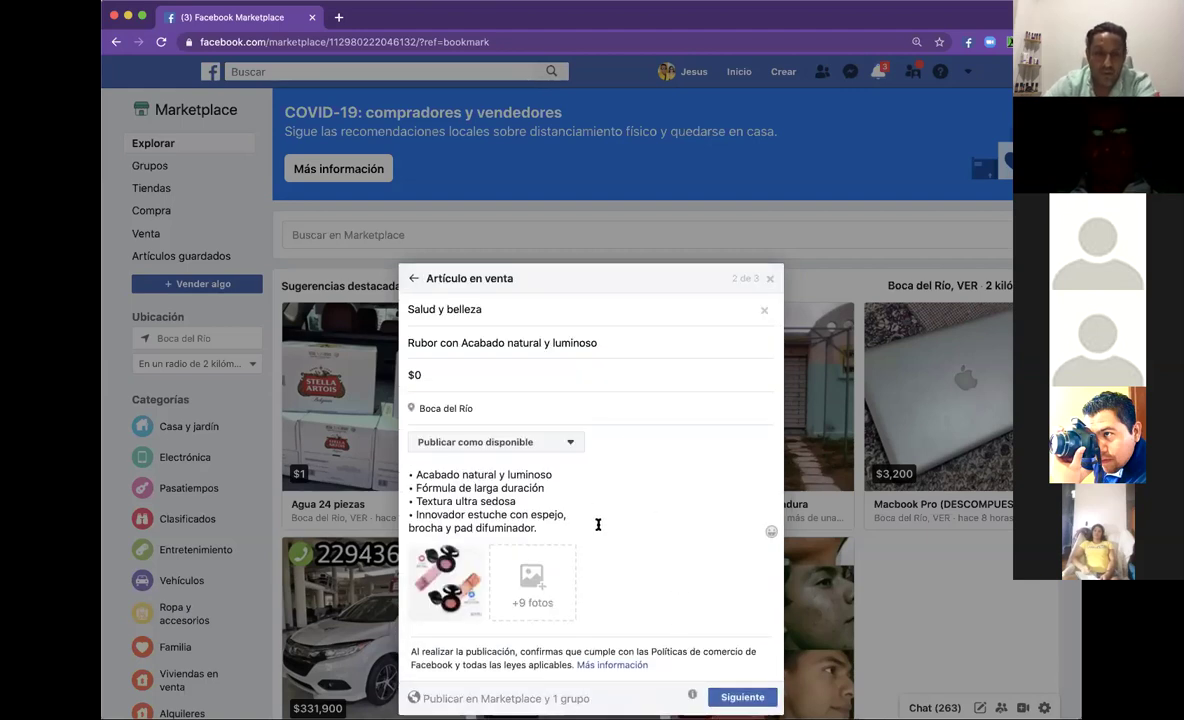
left_click(535, 503)
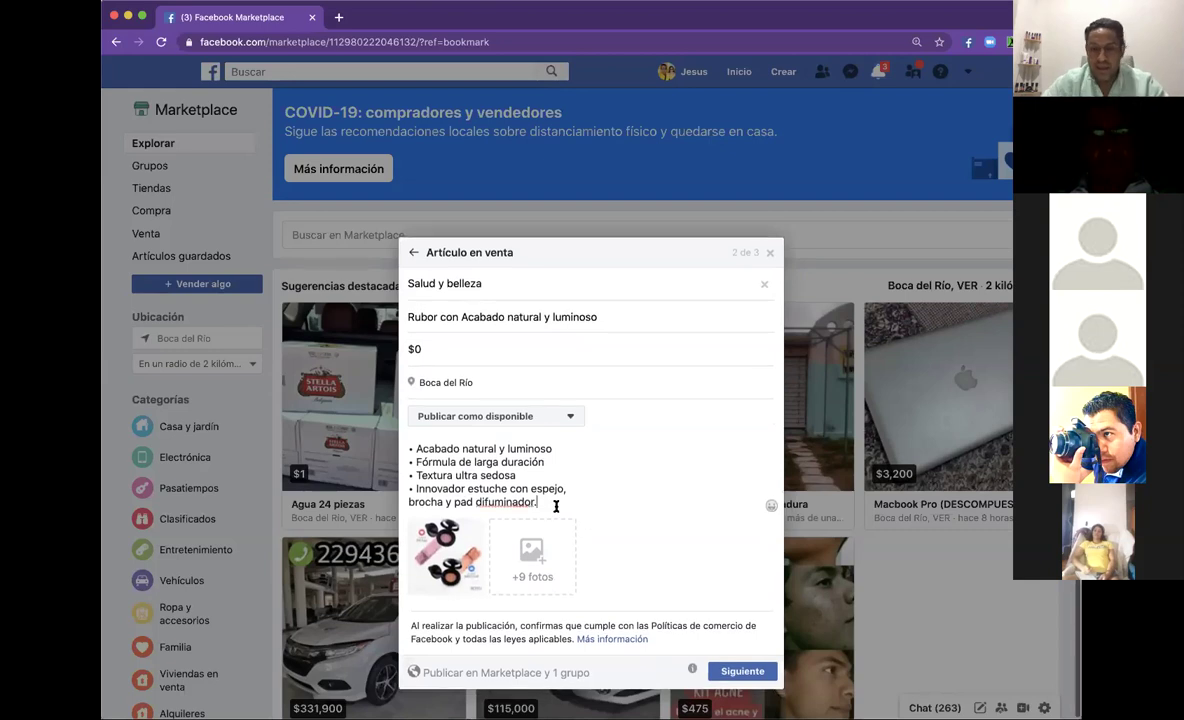
key("Return")
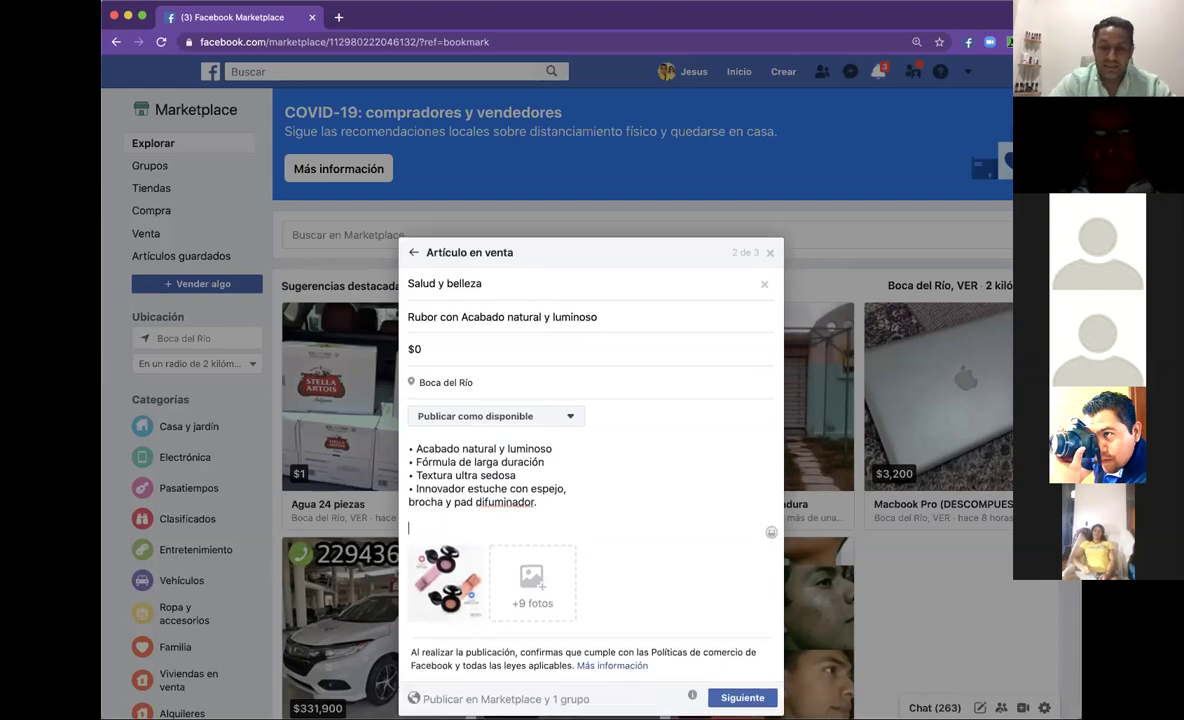
type("trato")
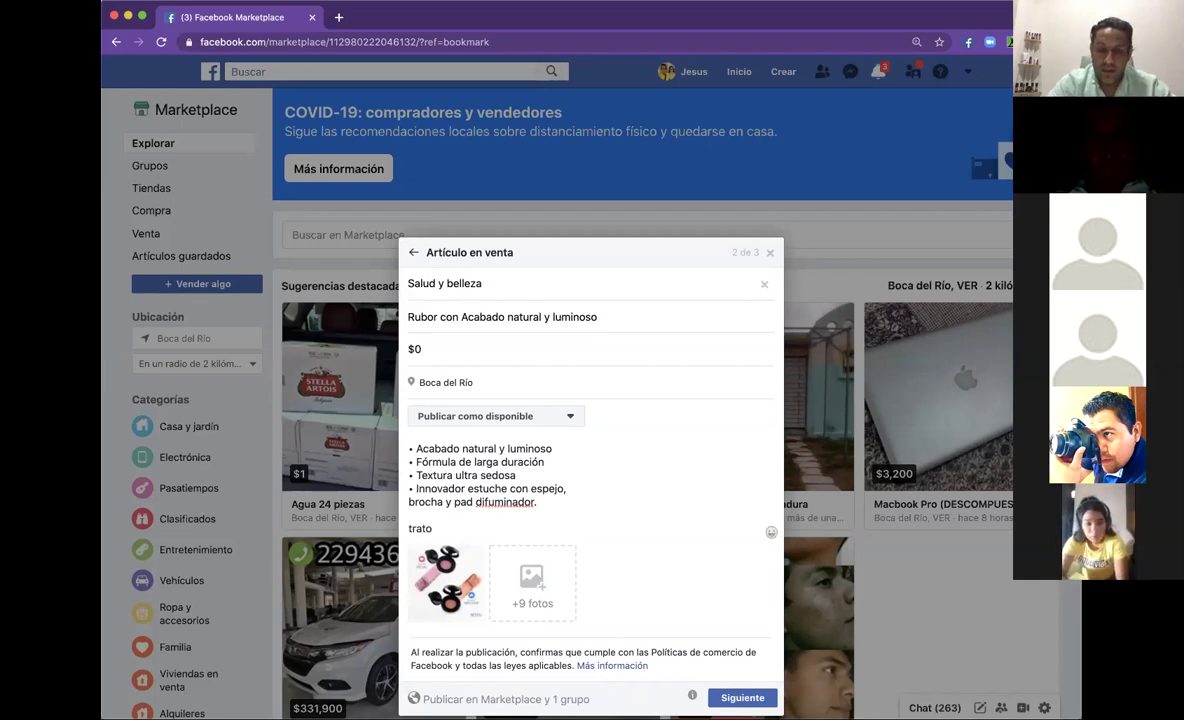
type(" directo o")
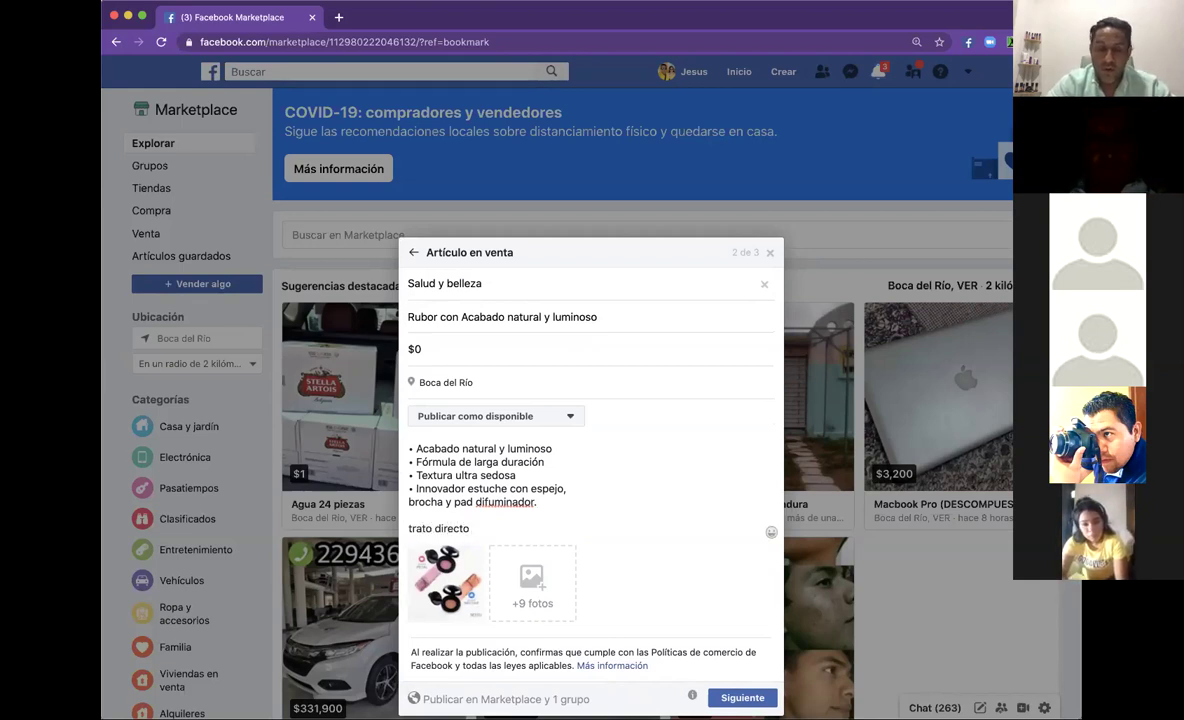
key("BackSpace")
key("BackSpace")
key("BackSpace")
key("BackSpace")
key("BackSpace")
key("BackSpace")
key("BackSpace")
key("BackSpace")
key("BackSpace")
key("BackSpace")
key("BackSpace")
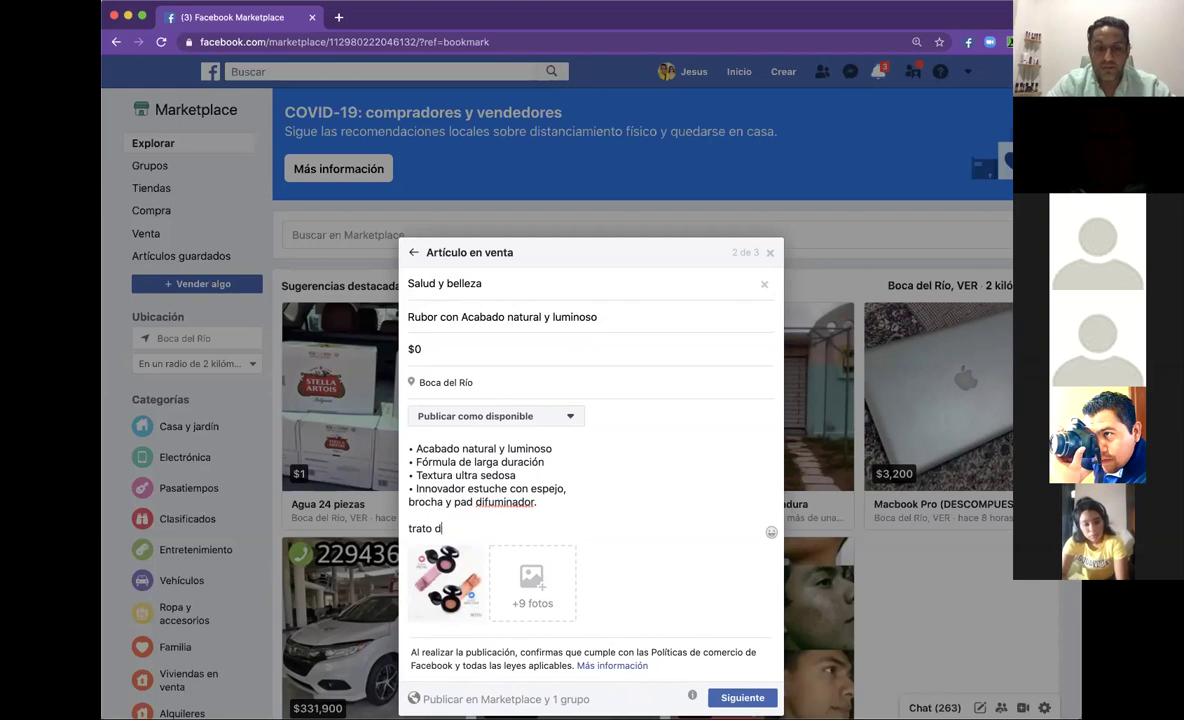
key("BackSpace")
key("BackSpace")
key("BackSpace")
key("BackSpace")
Write "Trato persomnalizado" as a separate paragraph beneath the description's bullets, with a blank line above it.
type("seguimiento ")
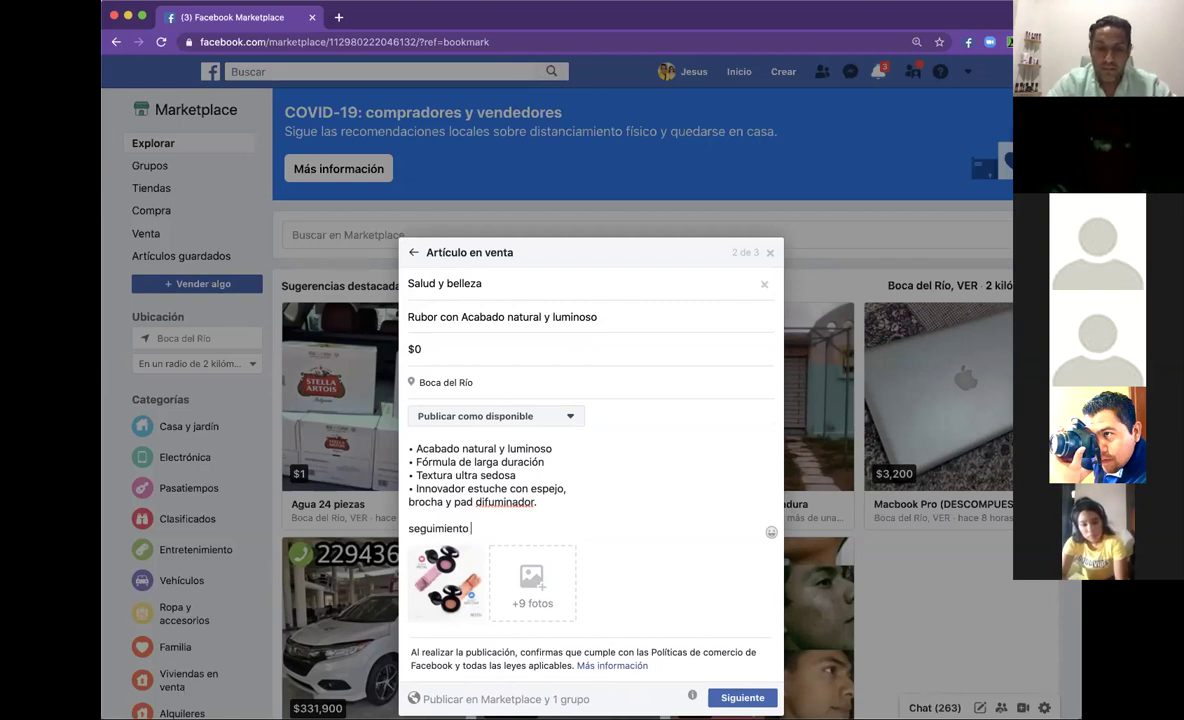
type("persomnaliza")
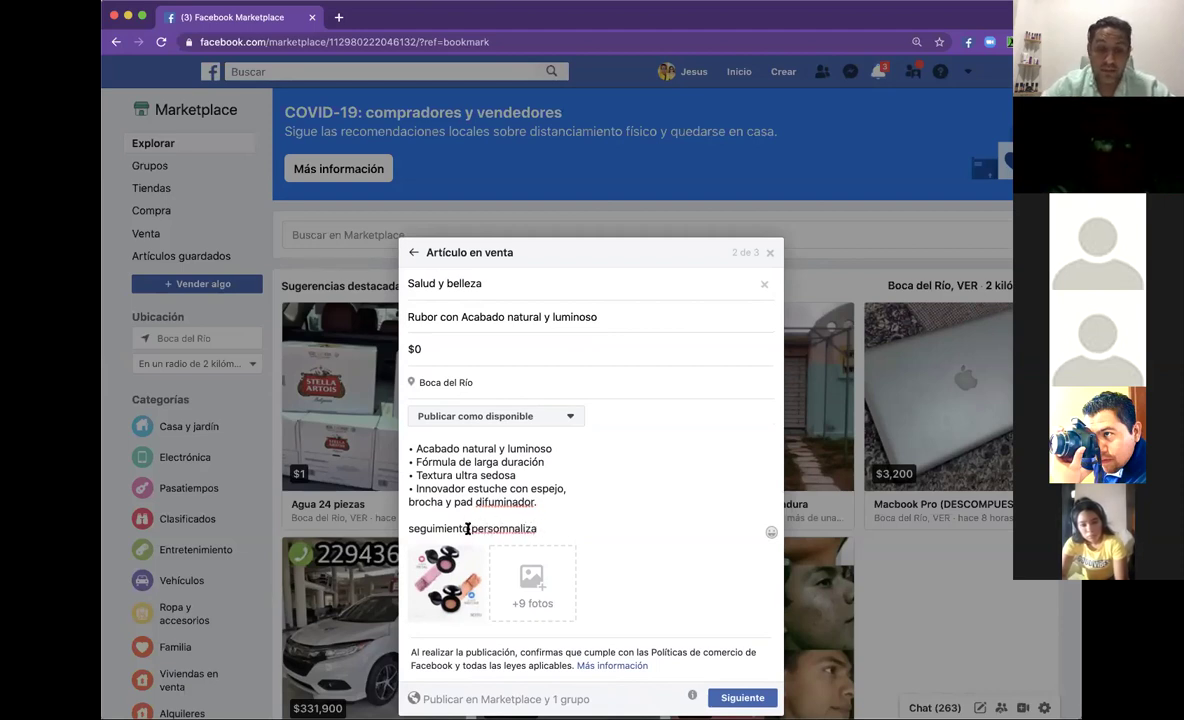
left_click_drag(467, 528, 373, 520)
type("tratp")
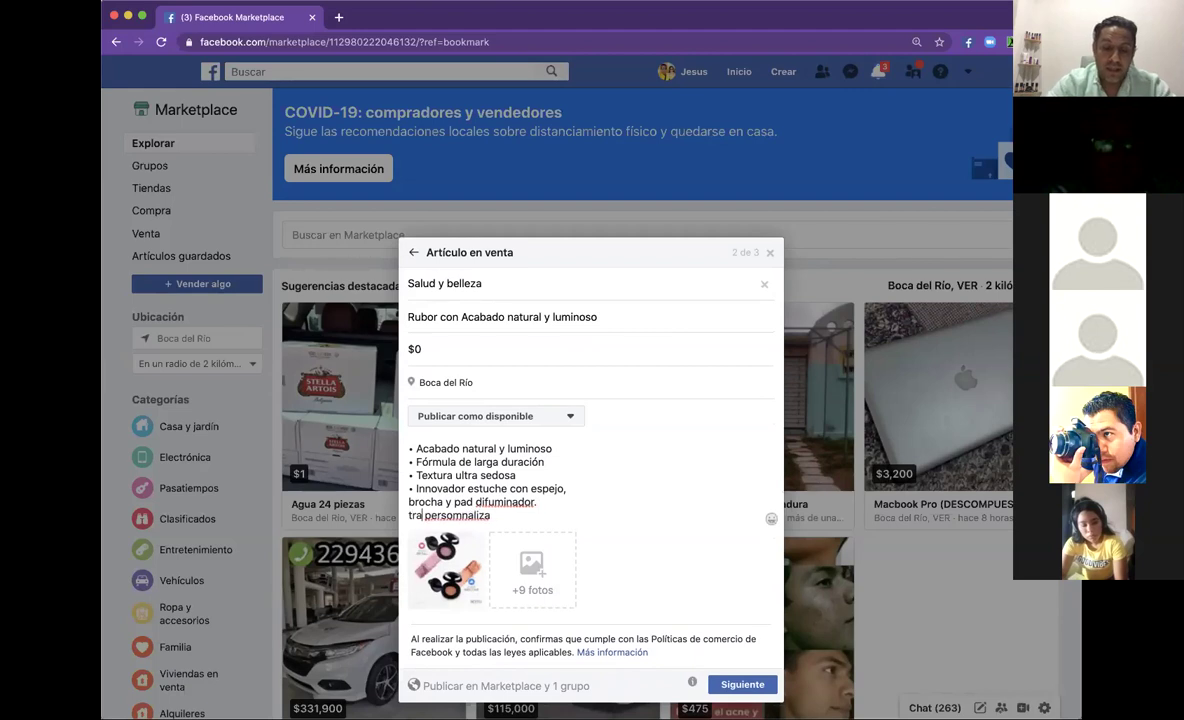
key("BackSpace")
type("o")
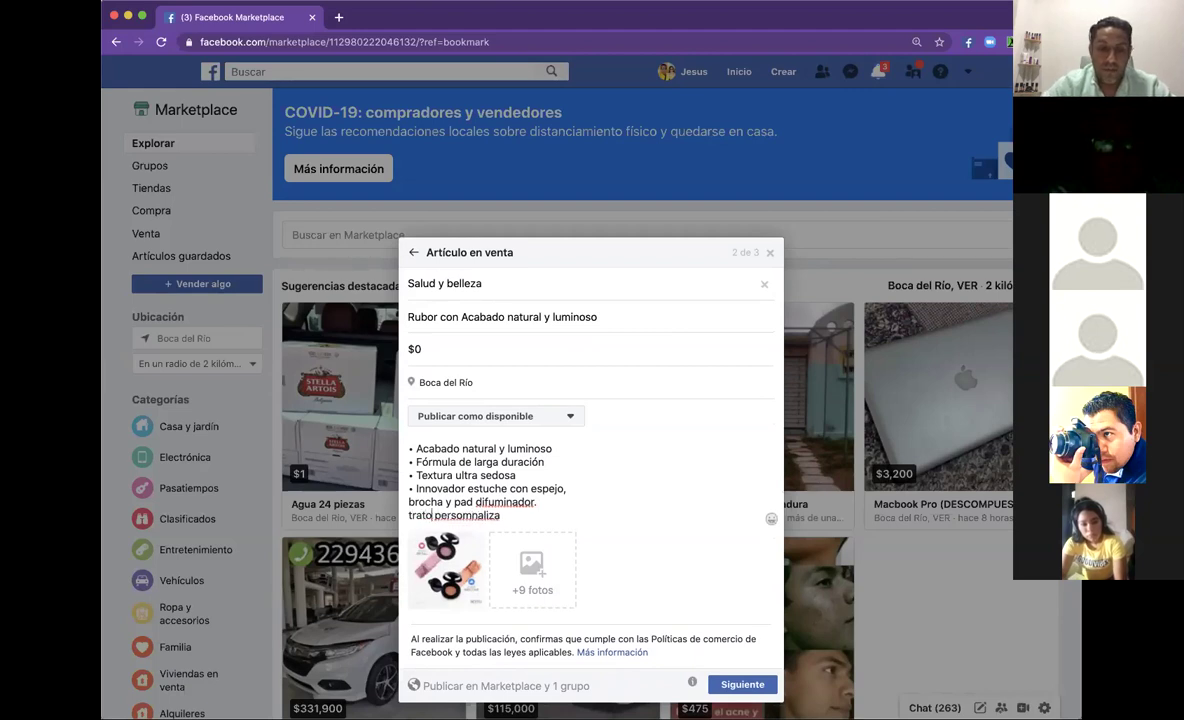
left_click(501, 515)
type("do")
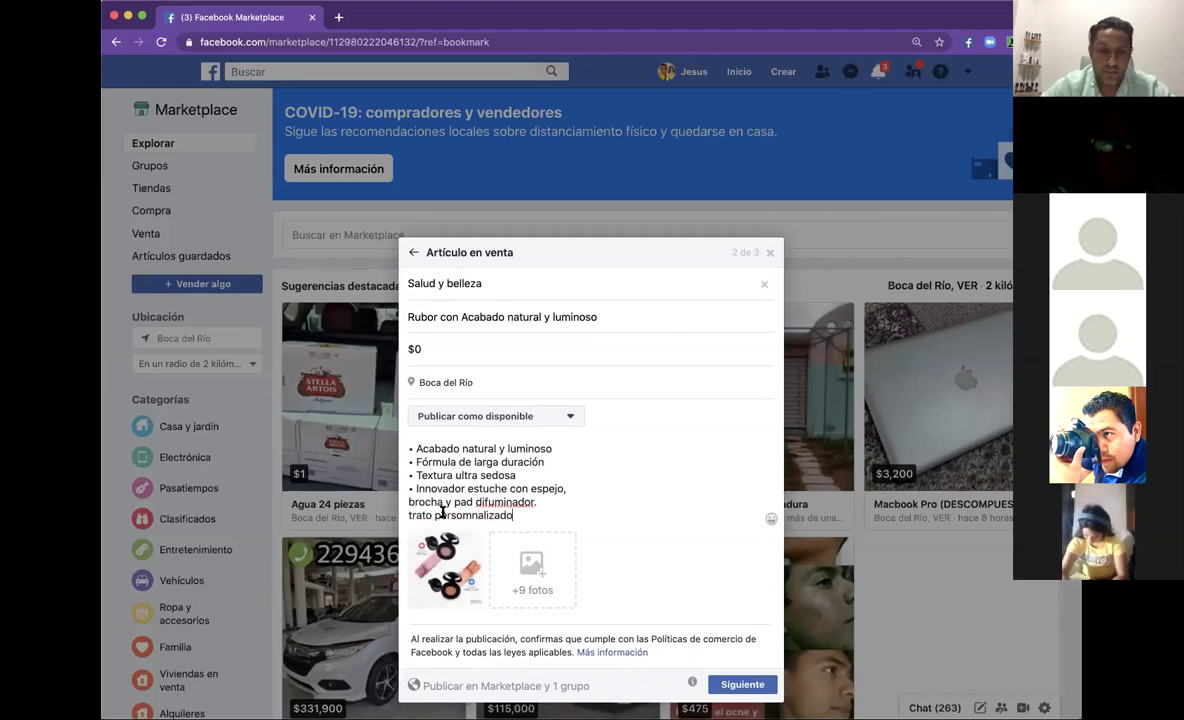
left_click(407, 516)
key("Return")
key("Delete")
type("T")
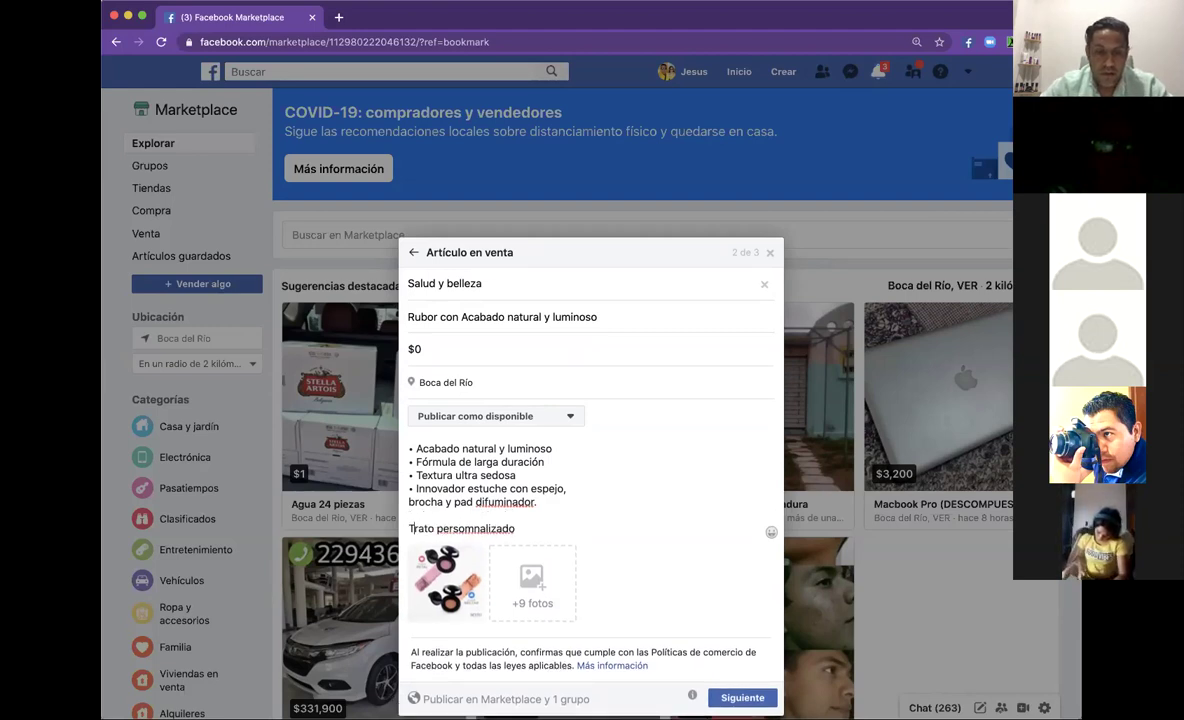
Extend the description's closing line with the words "en el uso y plaicaion".
left_click(526, 533)
type("en el su")
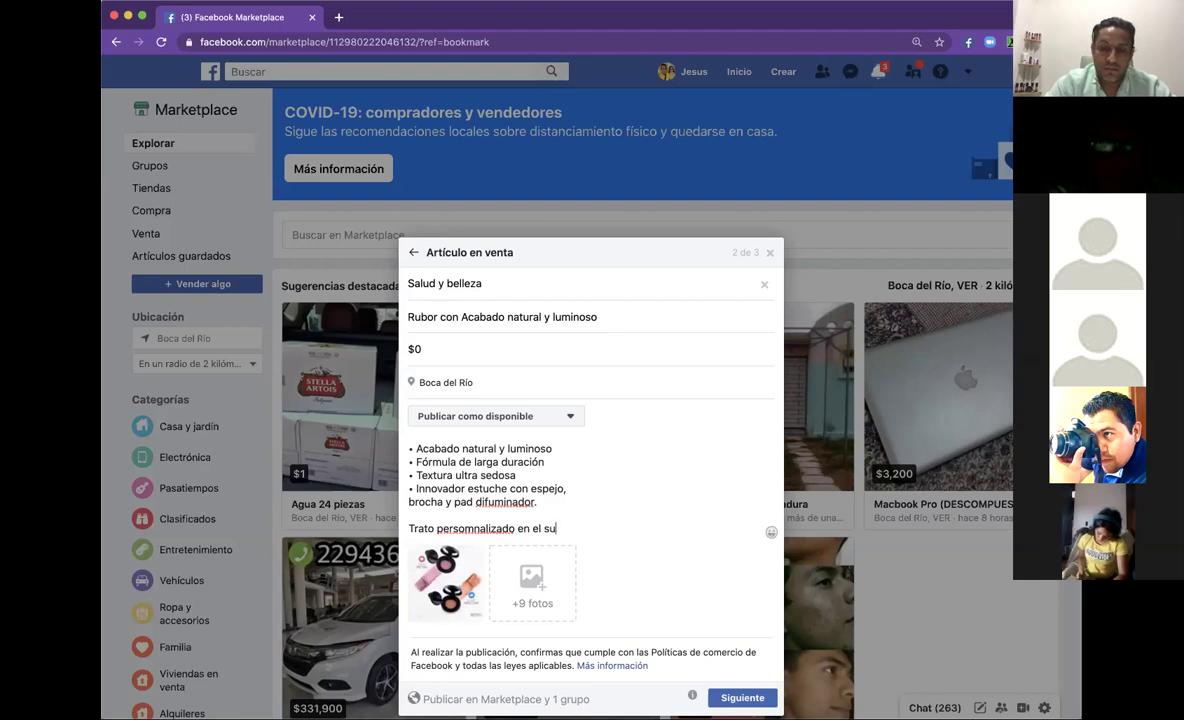
key("BackSpace")
type("uso ")
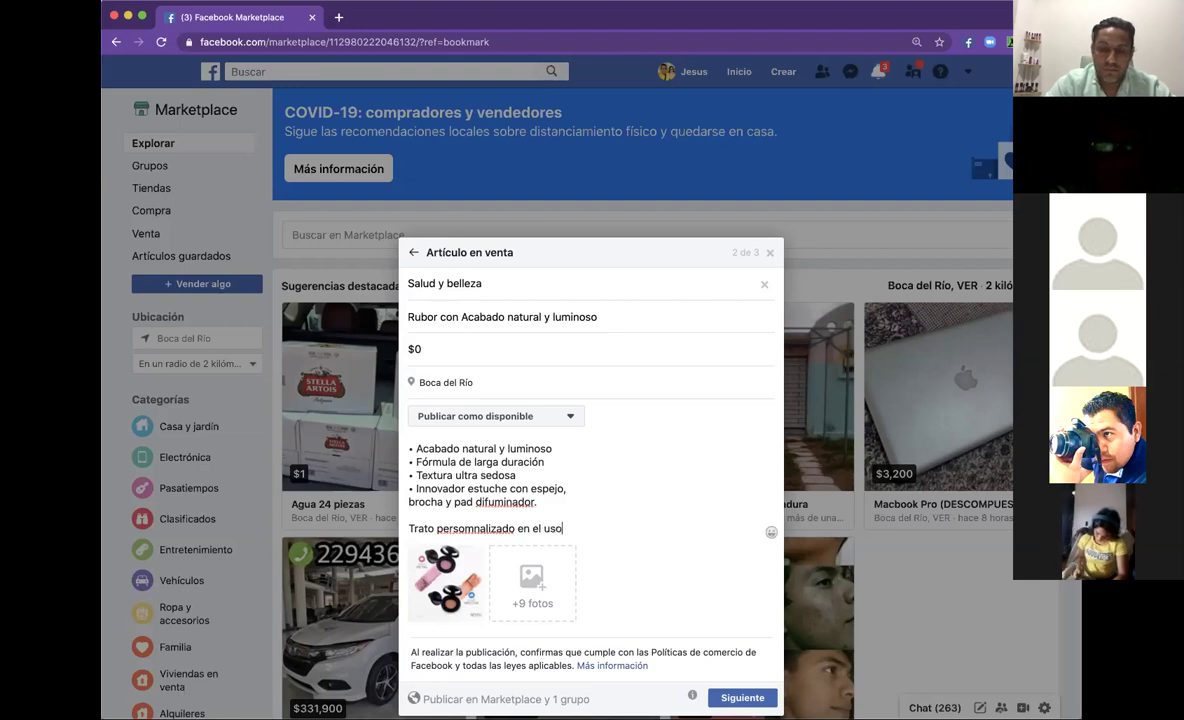
type("y plaixaion")
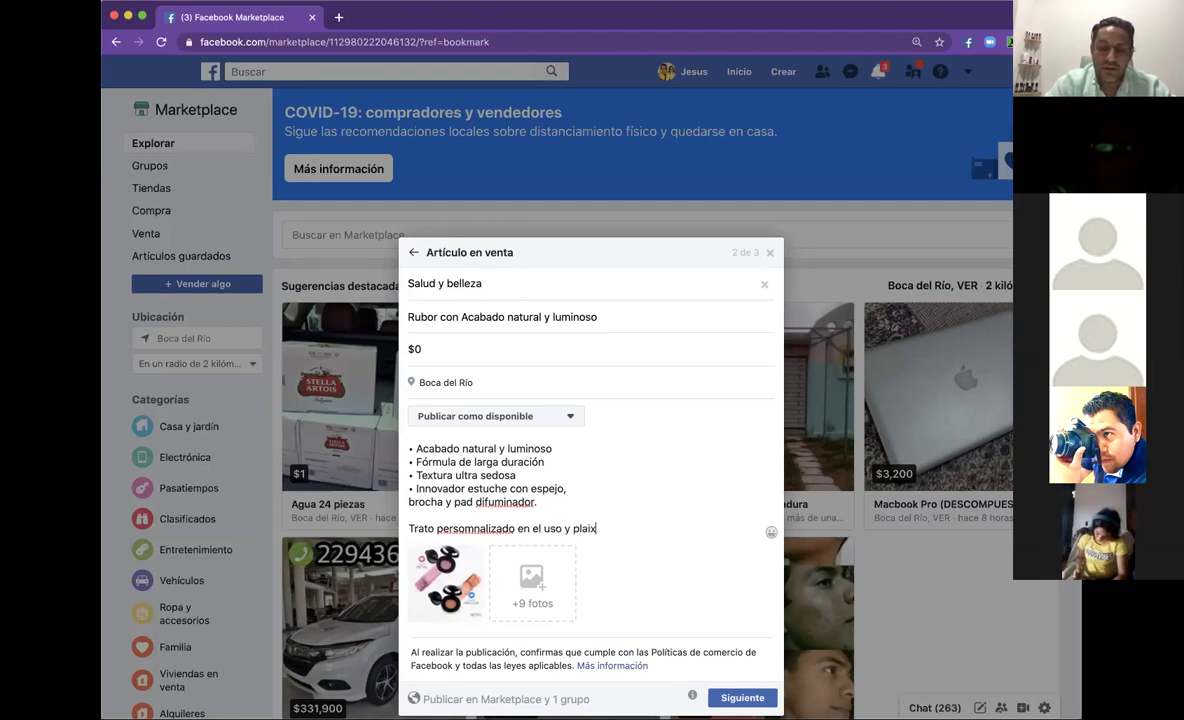
left_click(613, 528)
key("BackSpace")
type("caion")
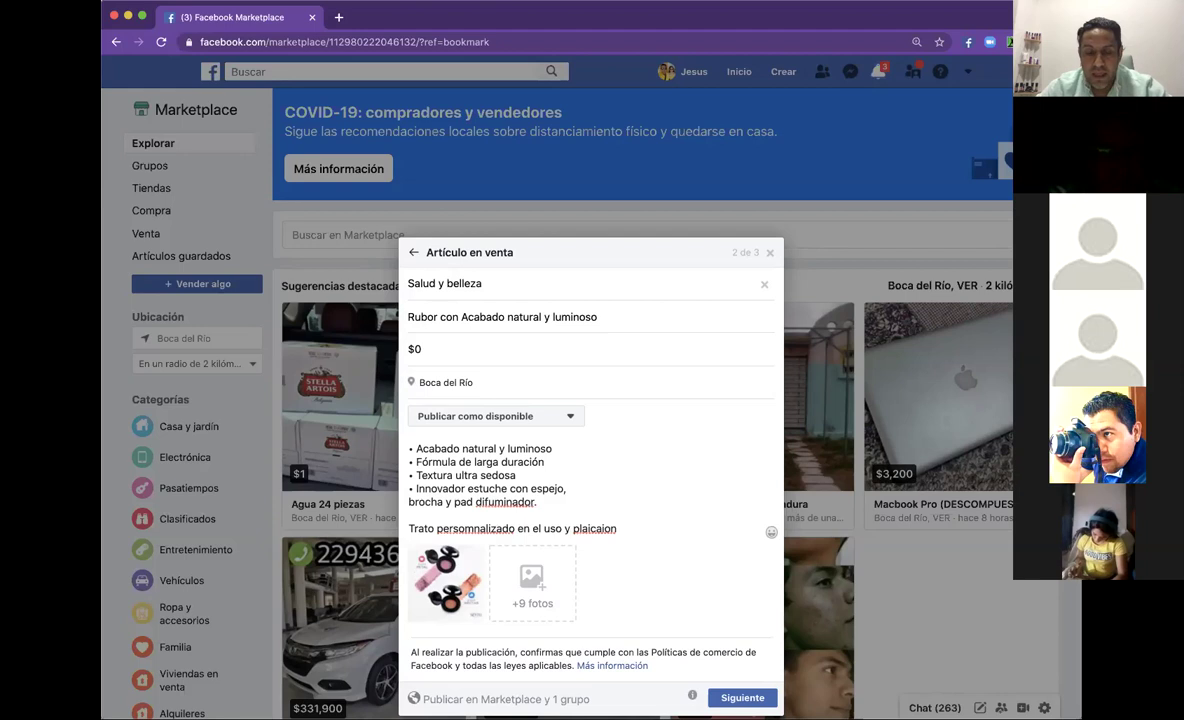
Correct the spelling of the closing line to read "Trato personalizado en el uso y aplicación.".
left_click(469, 529)
key("BackSpace")
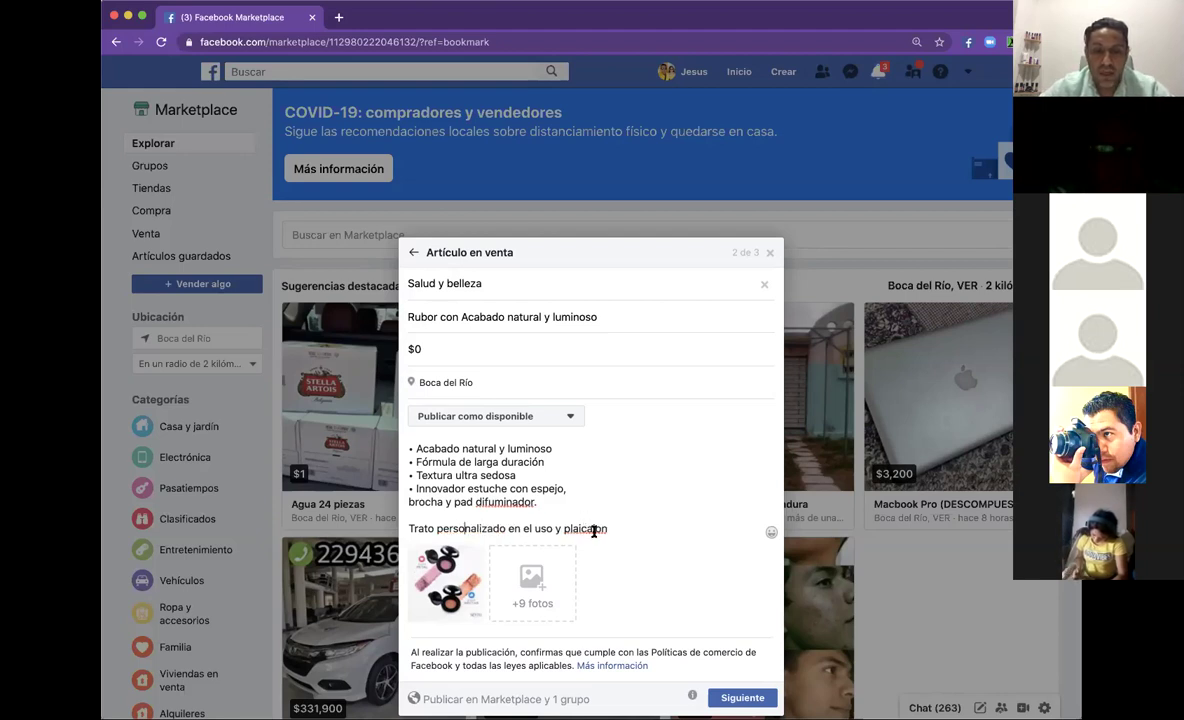
left_click(561, 529)
type("a")
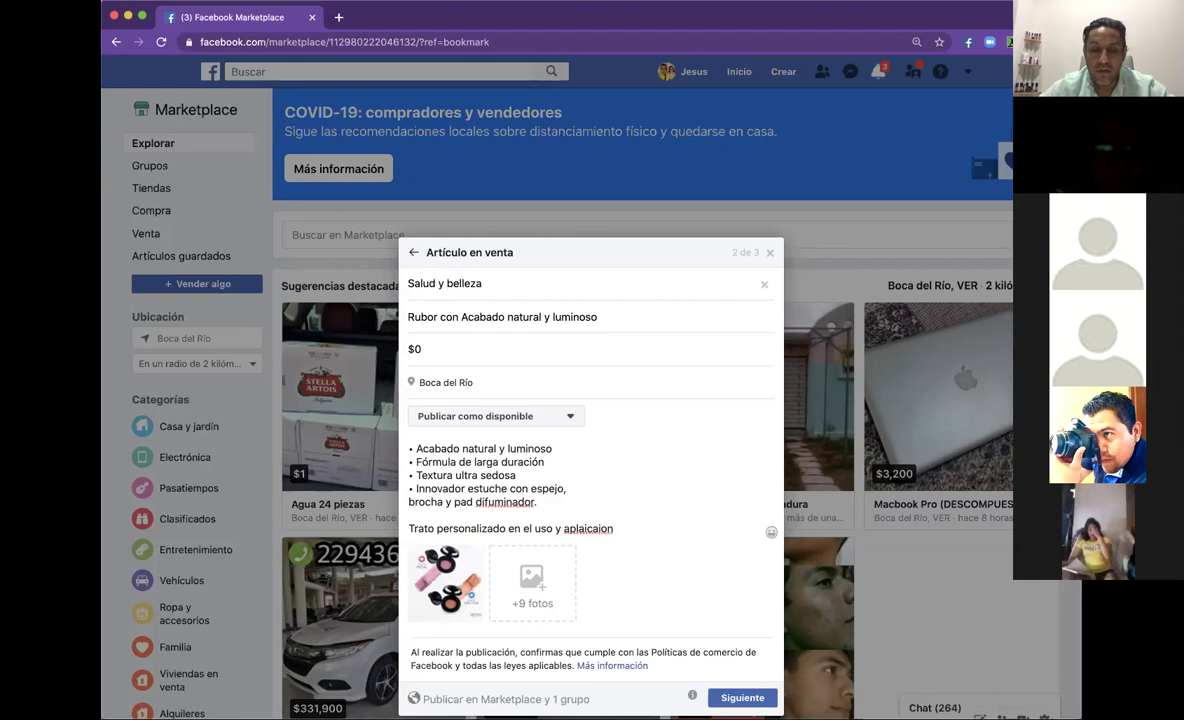
key("BackSpace")
key("BackSpace")
key("BackSpace")
key("BackSpace")
key("BackSpace")
key("BackSpace")
key("BackSpace")
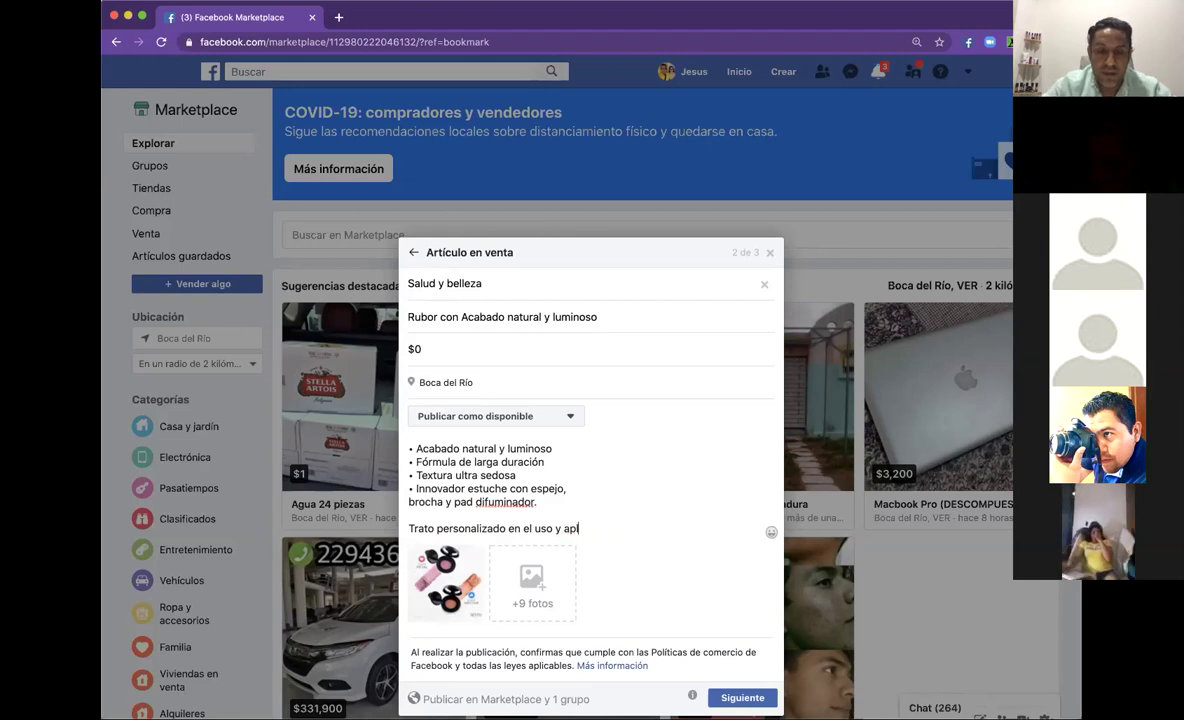
type("icacion")
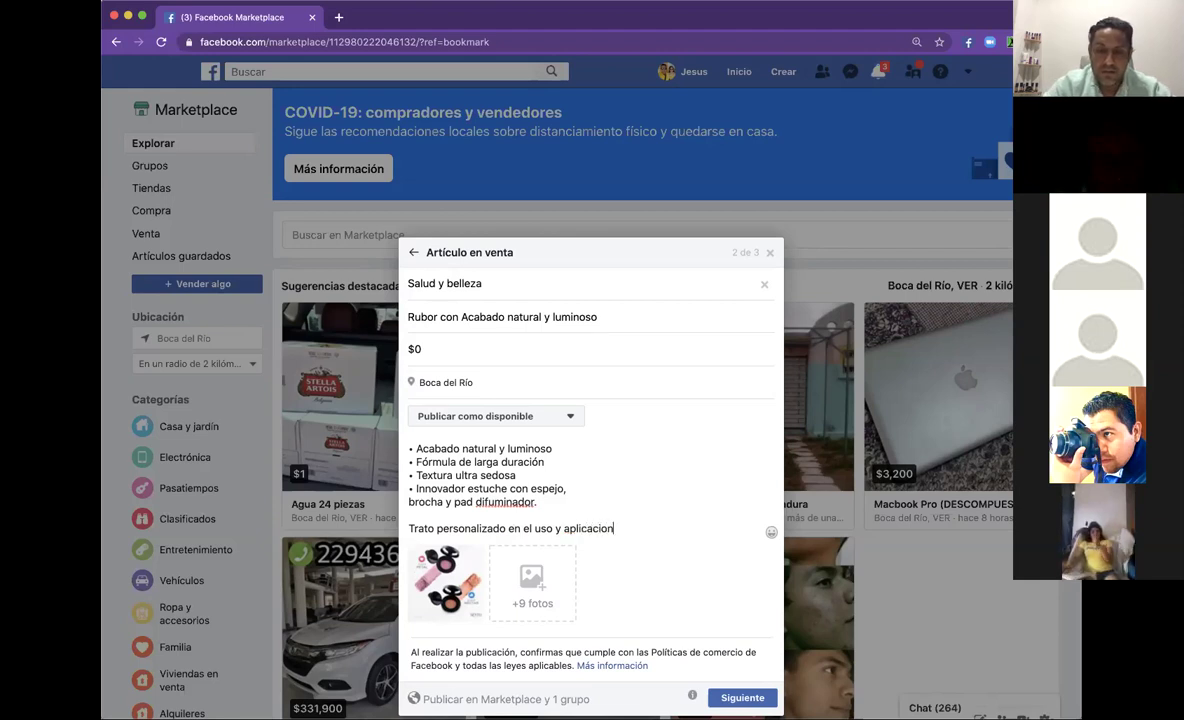
key("BackSpace")
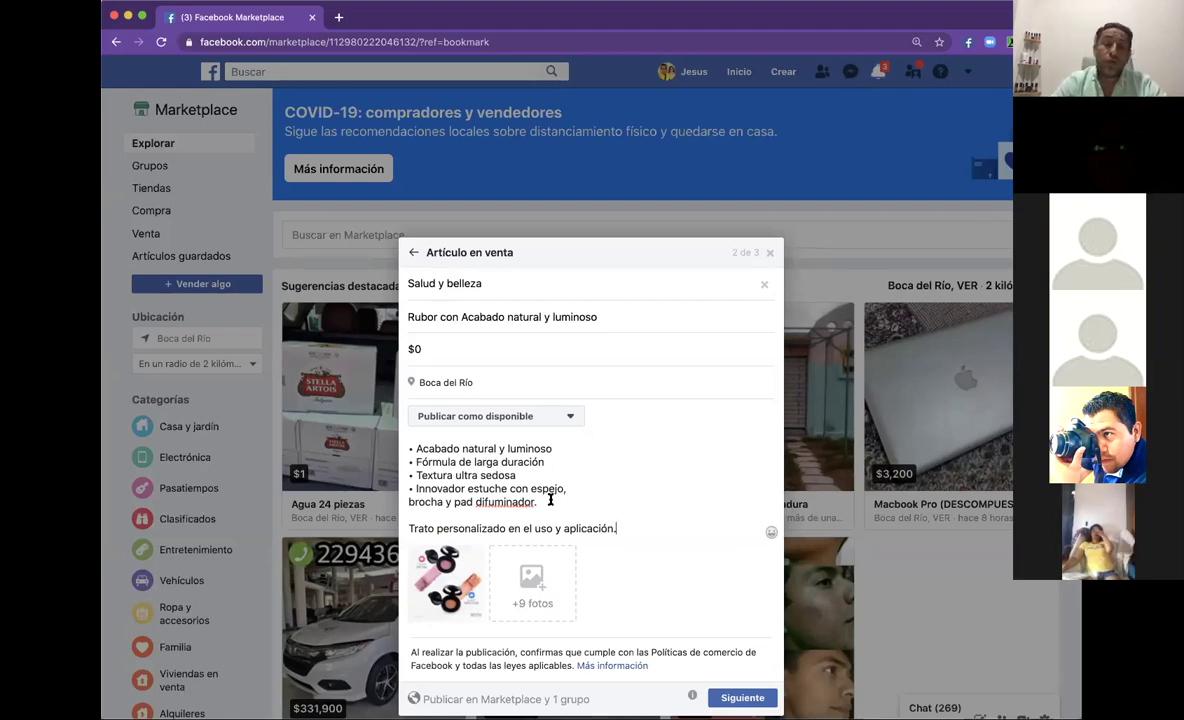
Append emojis to the end of the listing title, then remove the extra kiss and red symbols so only the lipstick emoji remains.
left_click(620, 317)
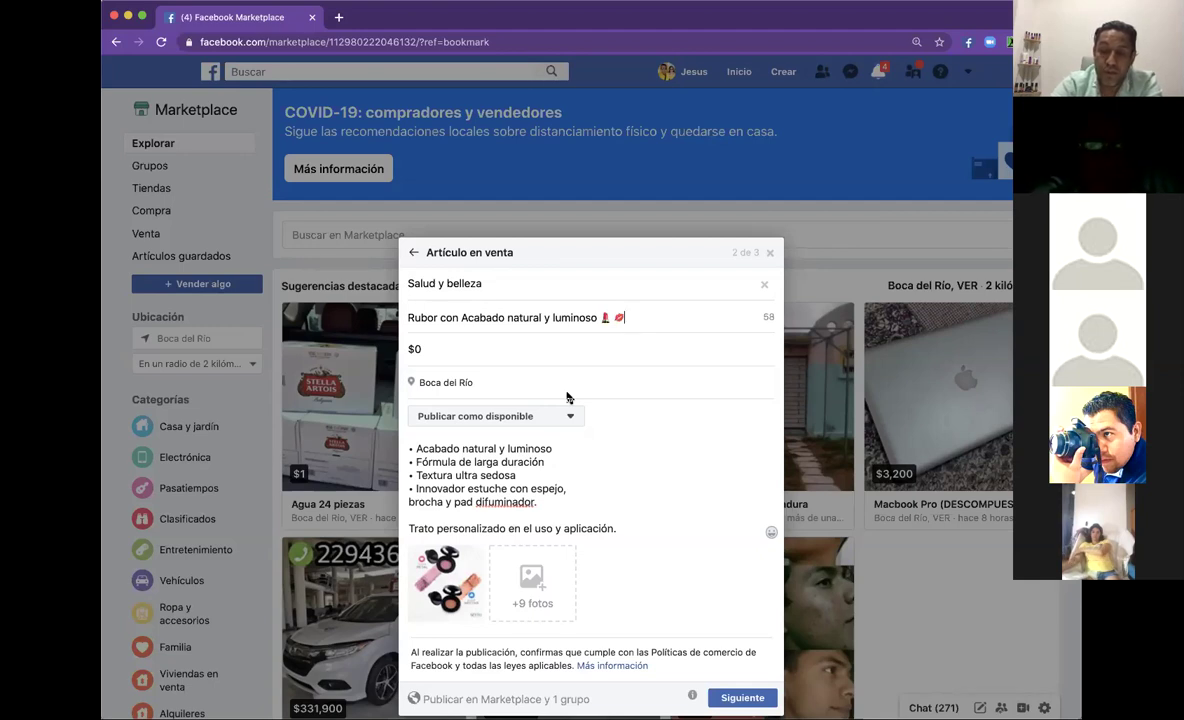
type("⭕")
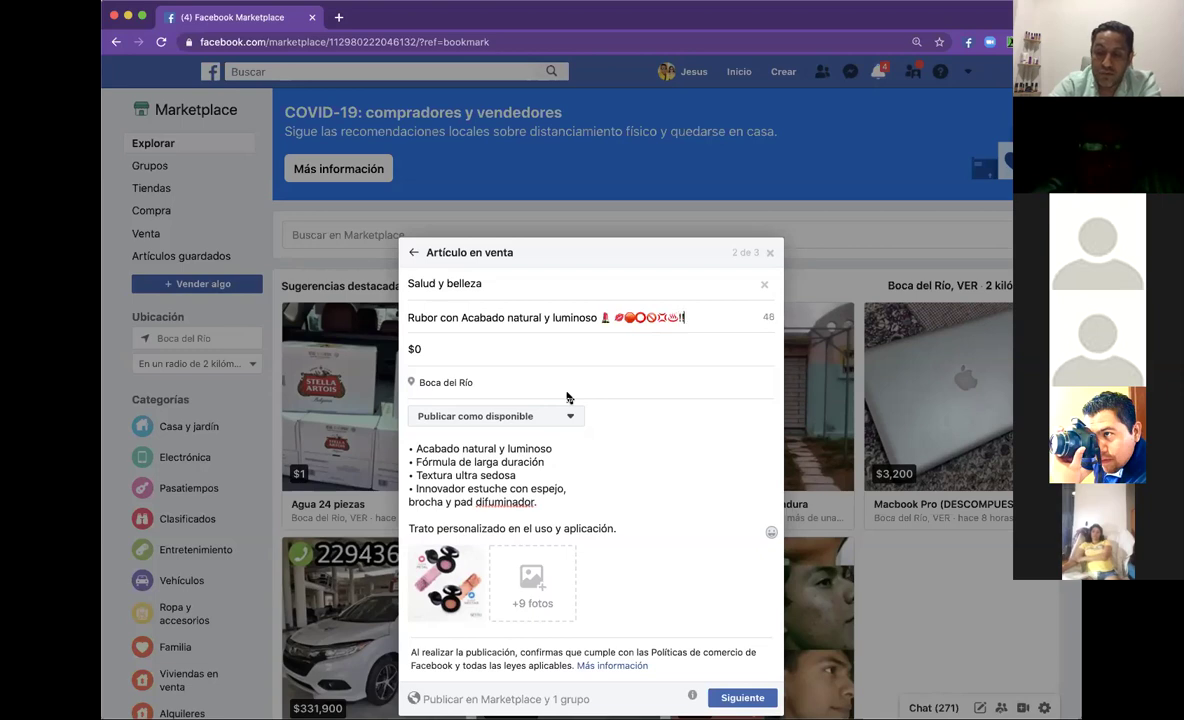
key("BackSpace")
key("BackSpace")
key("BackSpace")
key("BackSpace")
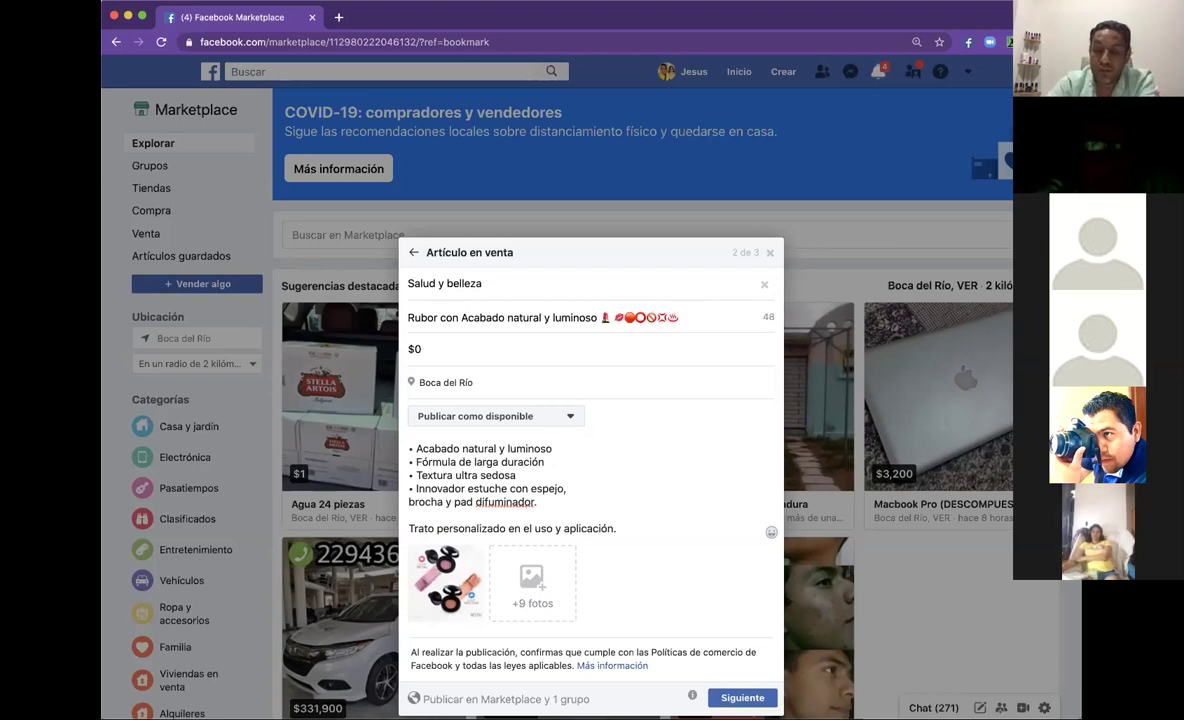
key("BackSpace")
key("BackSpace")
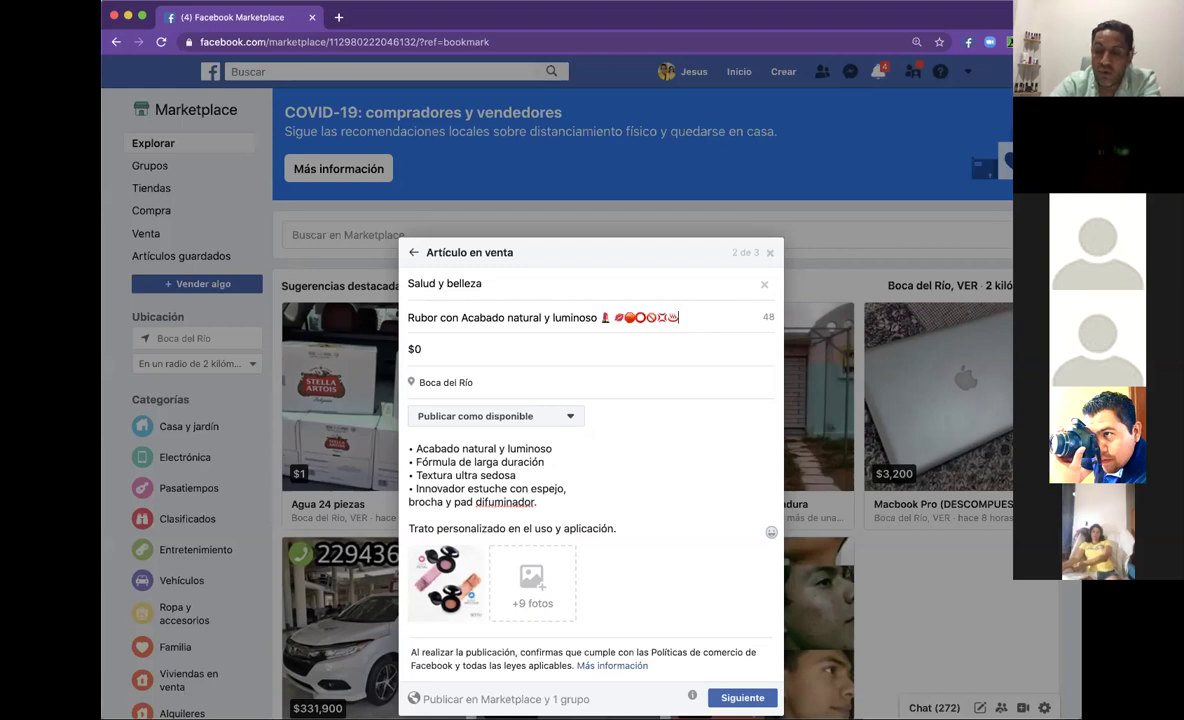
key("BackSpace")
key("BackSpace")
key("BackSpace")
key("BackSpace")
key("BackSpace")
key("BackSpace")
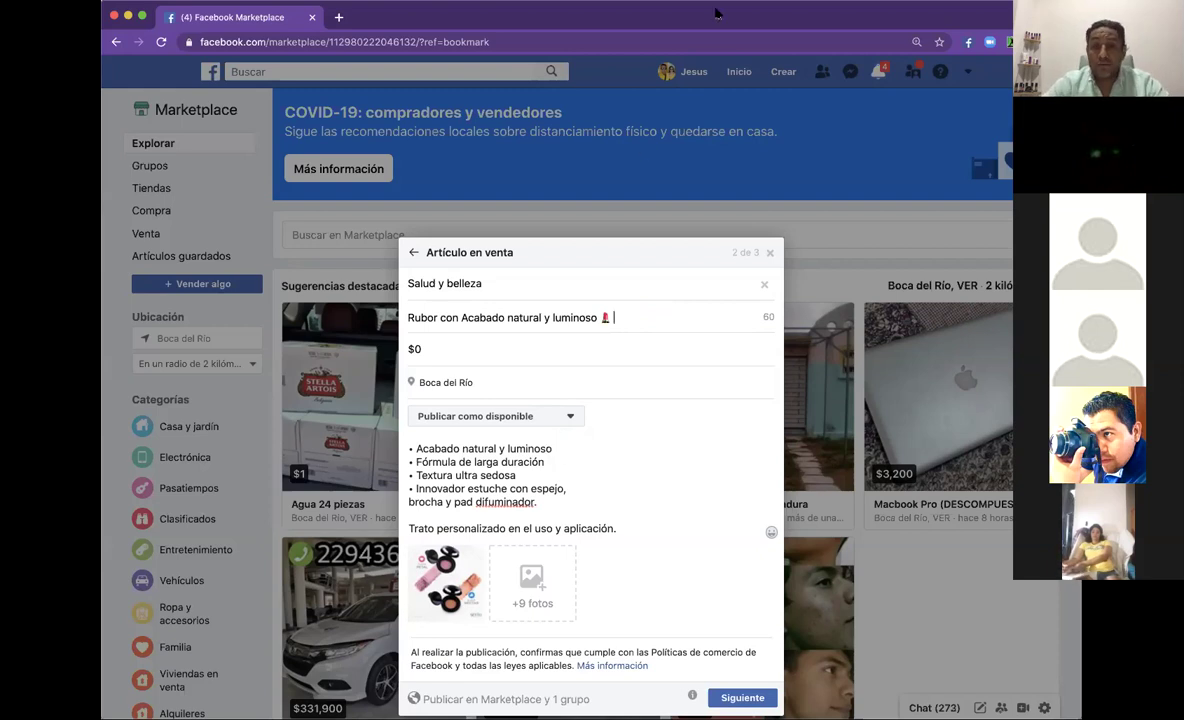
Open Facebook in a new tab, search for "seytú cosmética" and open the SEYTÚ Cosmética page.
left_click(338, 17)
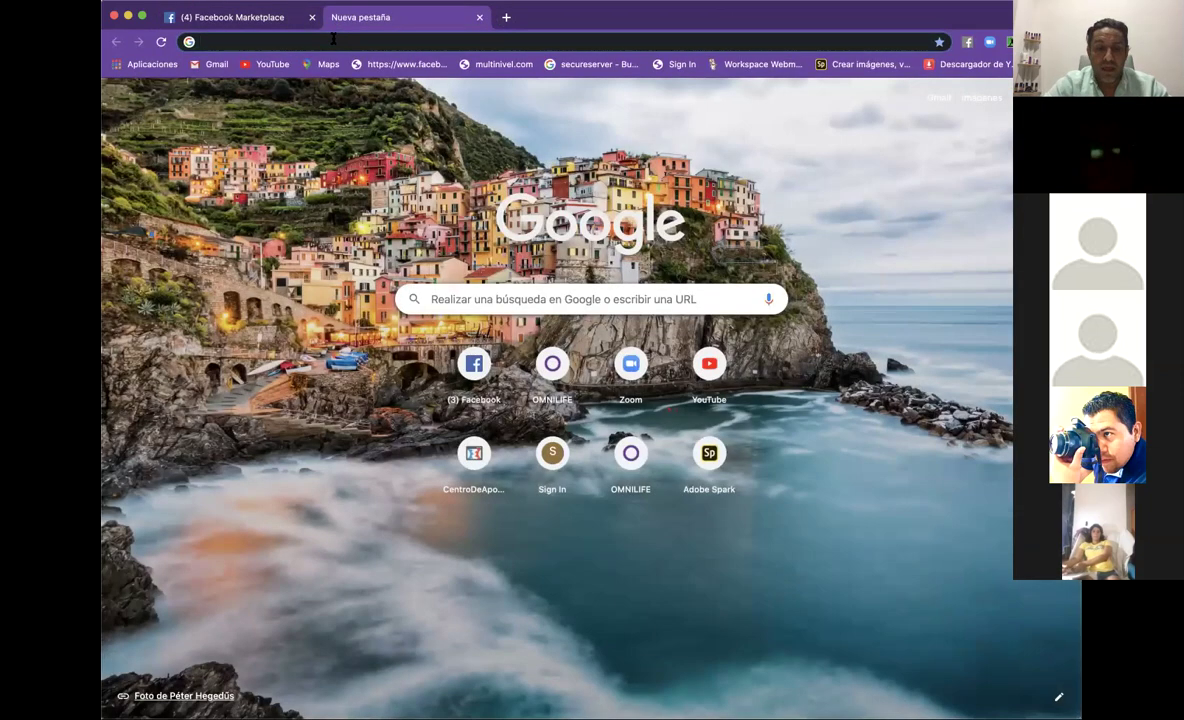
left_click(474, 366)
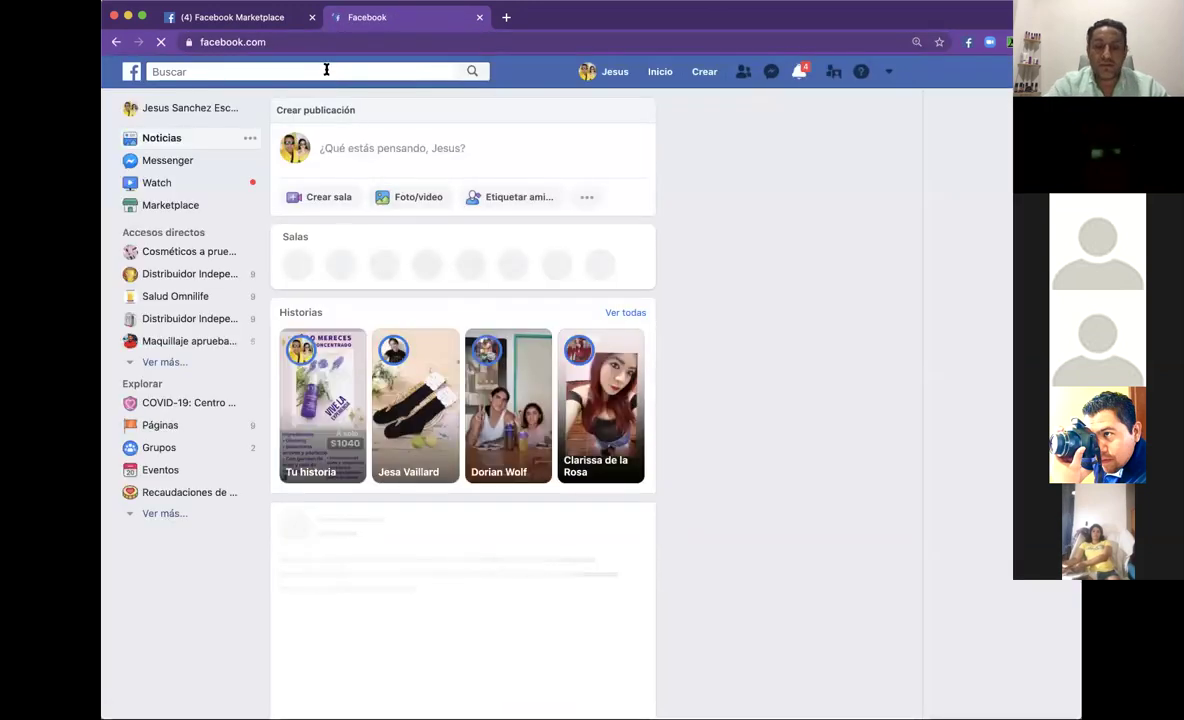
left_click(326, 69)
type("seyt")
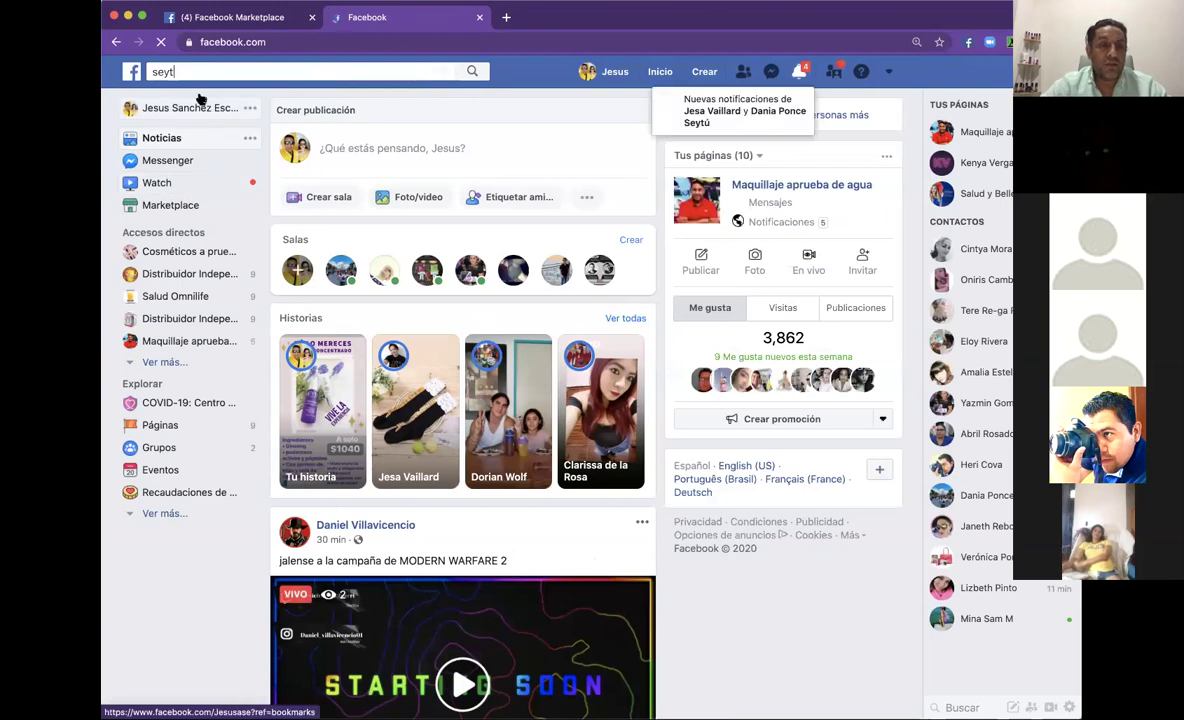
type("u")
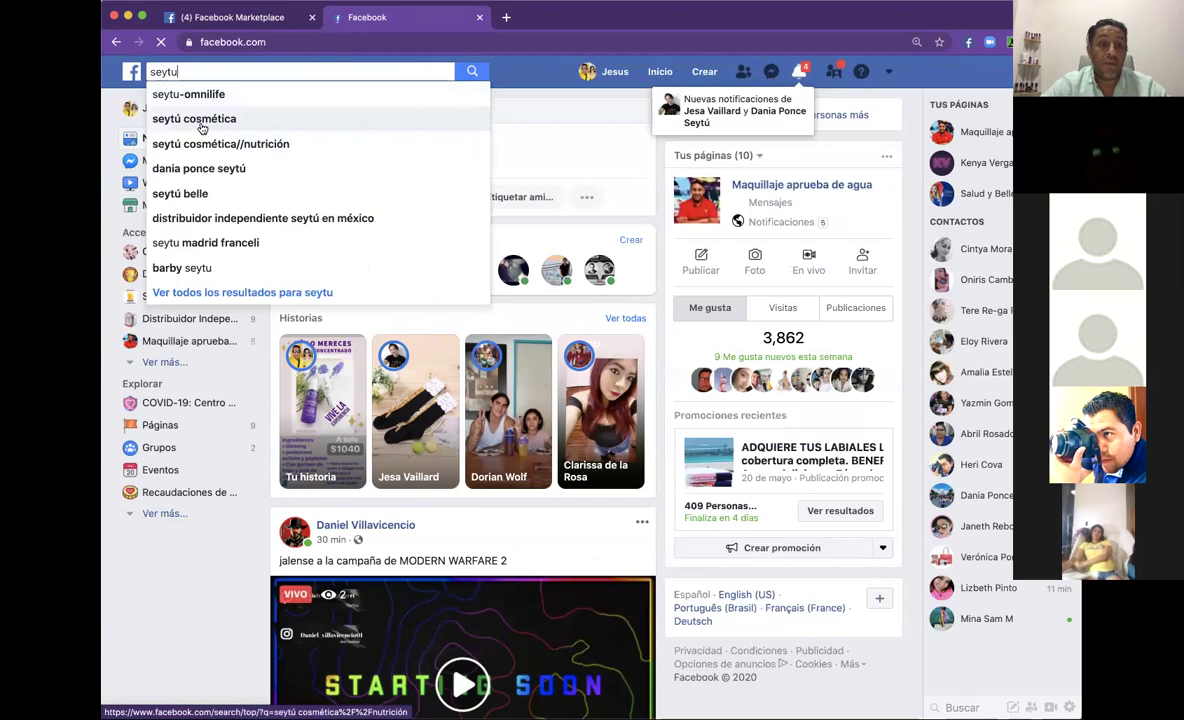
left_click(200, 124)
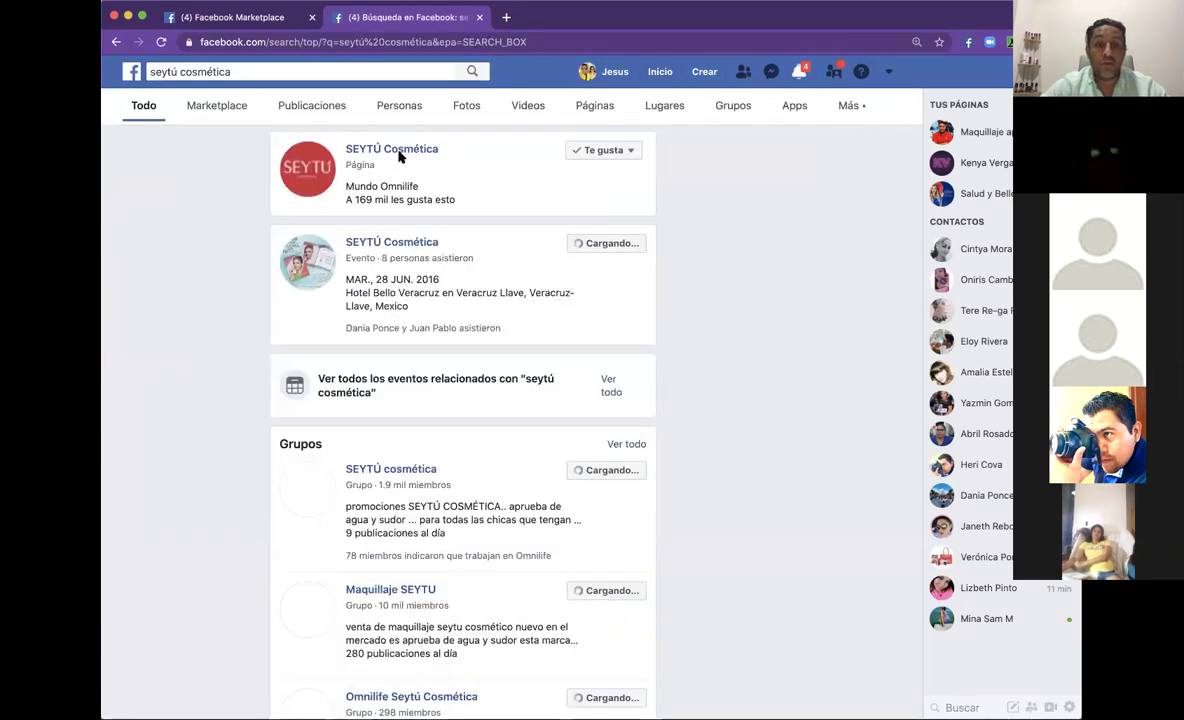
left_click(399, 153)
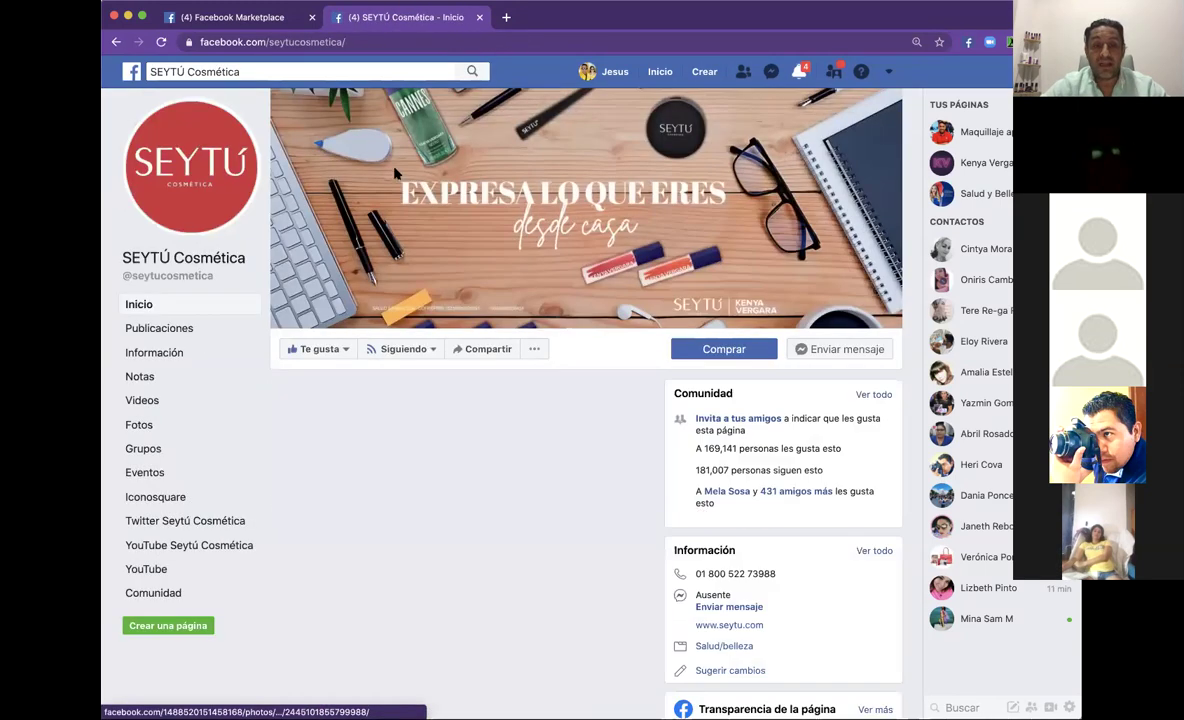
Look through the SEYTÚ Cosmética page's posts and photos, and open the photo of the clear pink lip gloss.
scroll(370, 290, "down", 12)
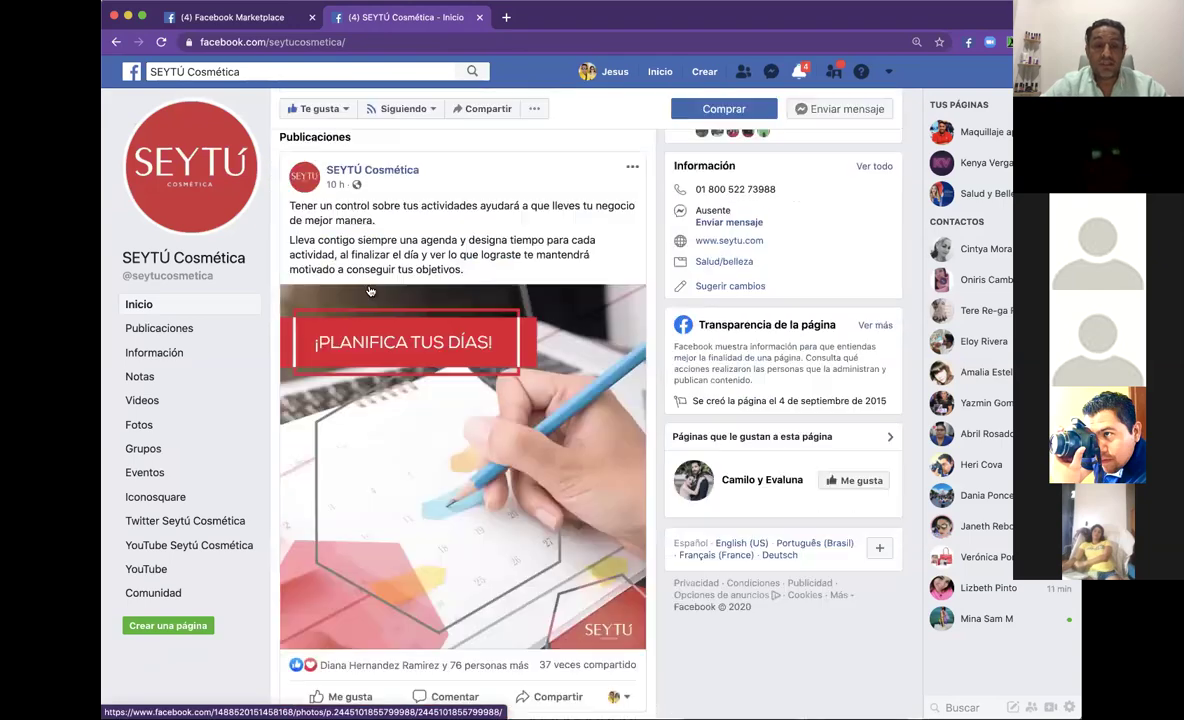
scroll(370, 291, "down", 3)
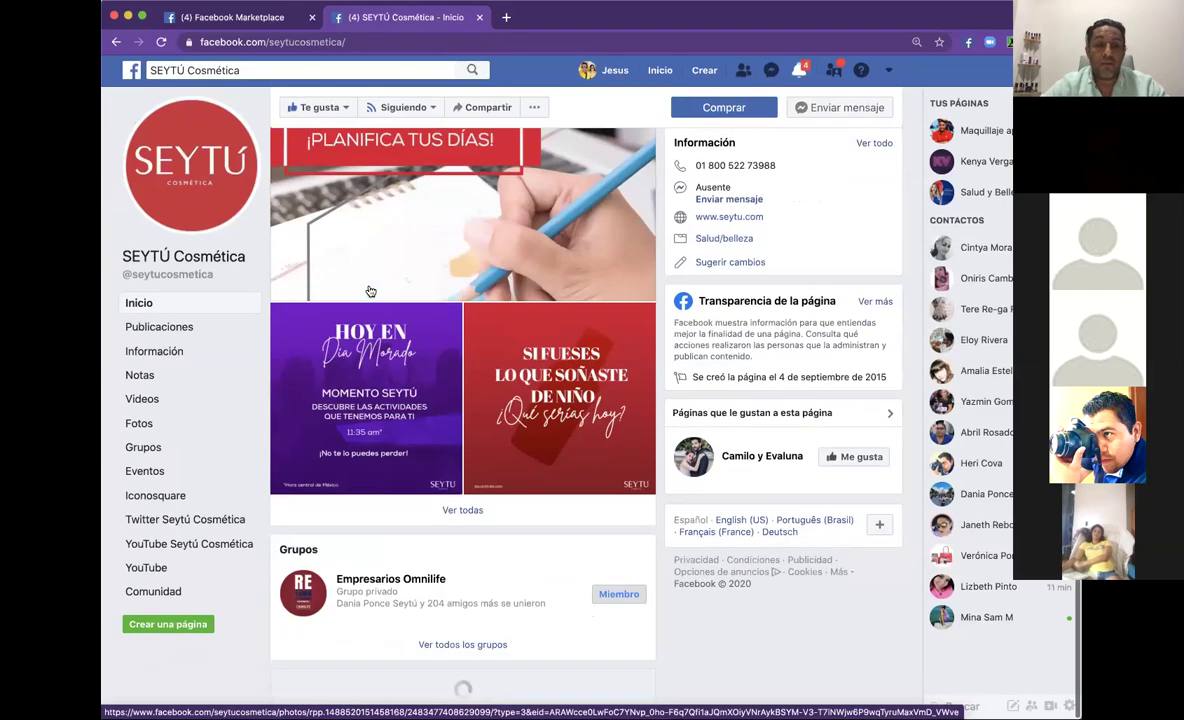
left_click(146, 430)
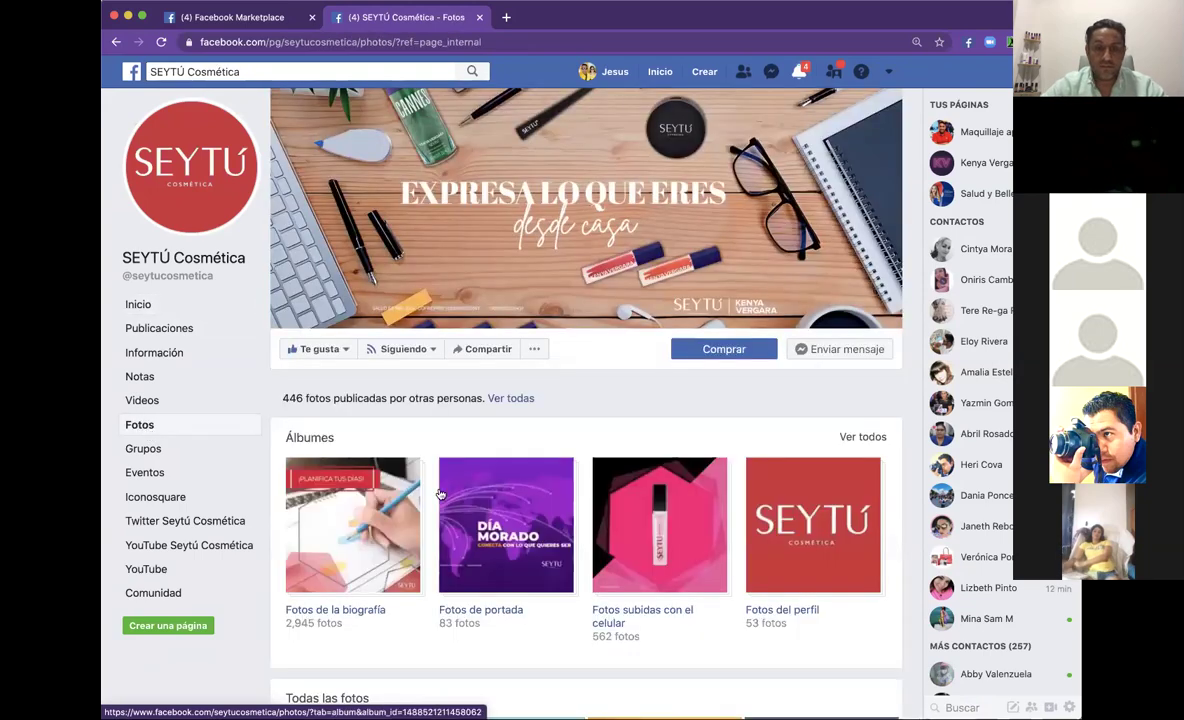
scroll(440, 494, "down", 10)
scroll(440, 494, "down", 7)
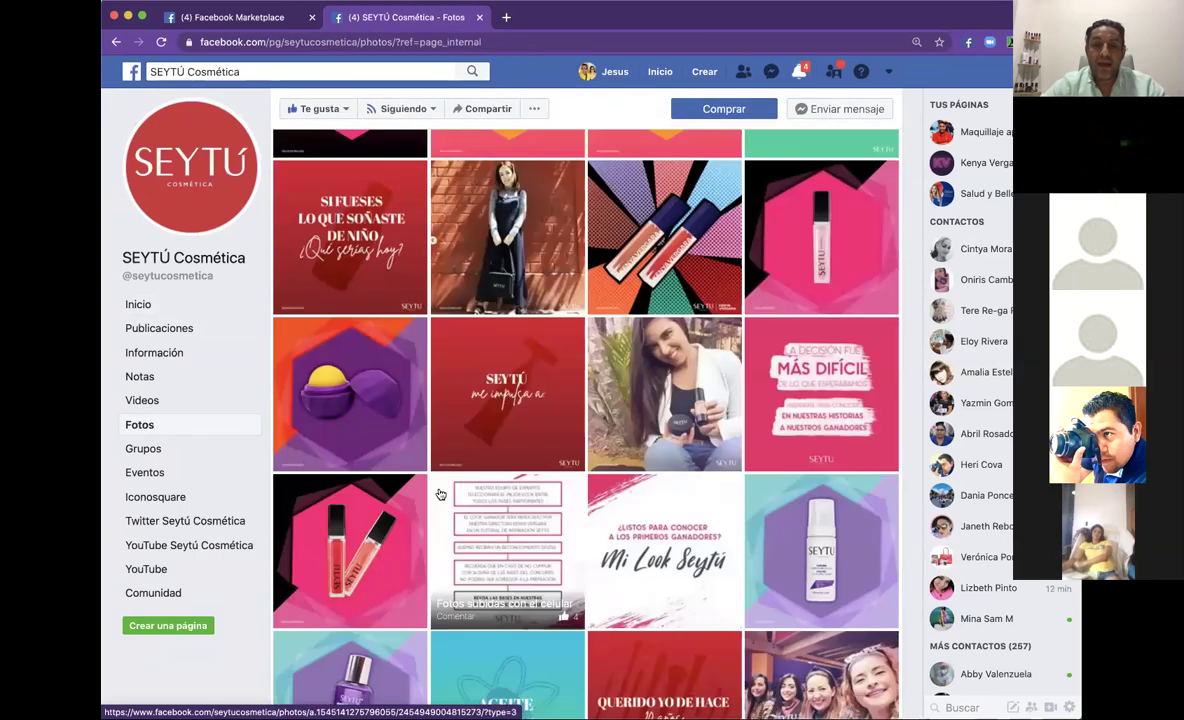
scroll(450, 478, "up", 2)
left_click(837, 444)
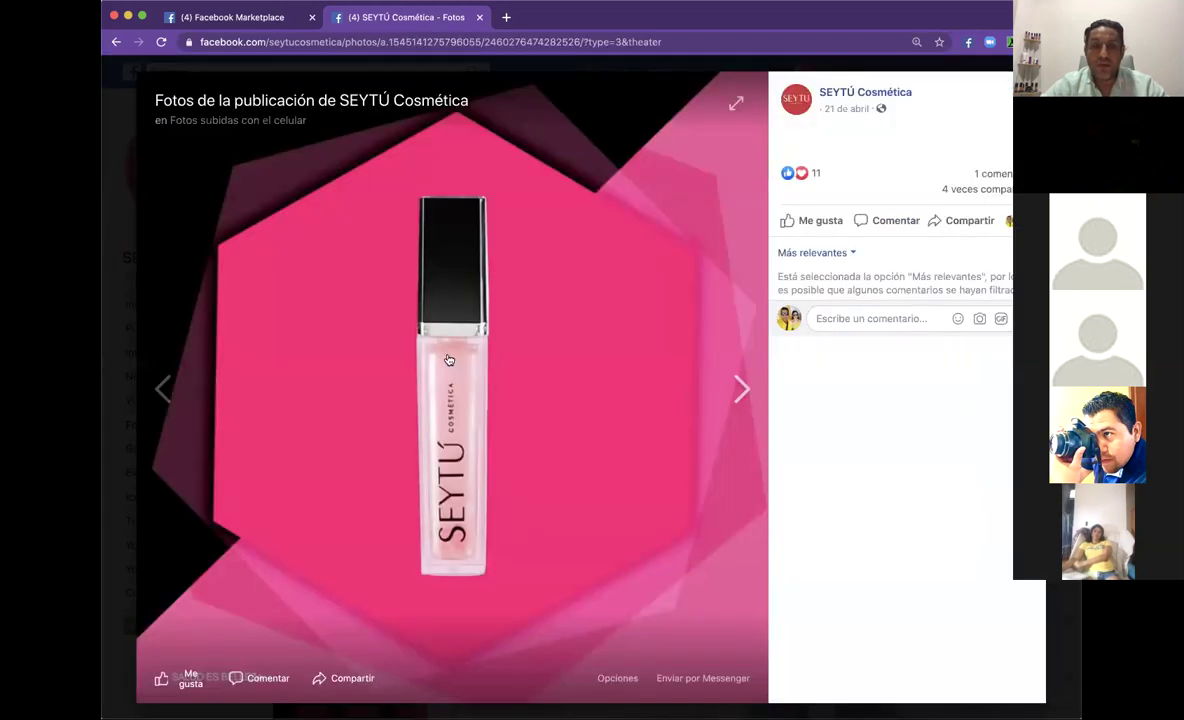
Leaf through the following photos in the album of mobile uploads and close the photo viewer.
left_click(449, 360)
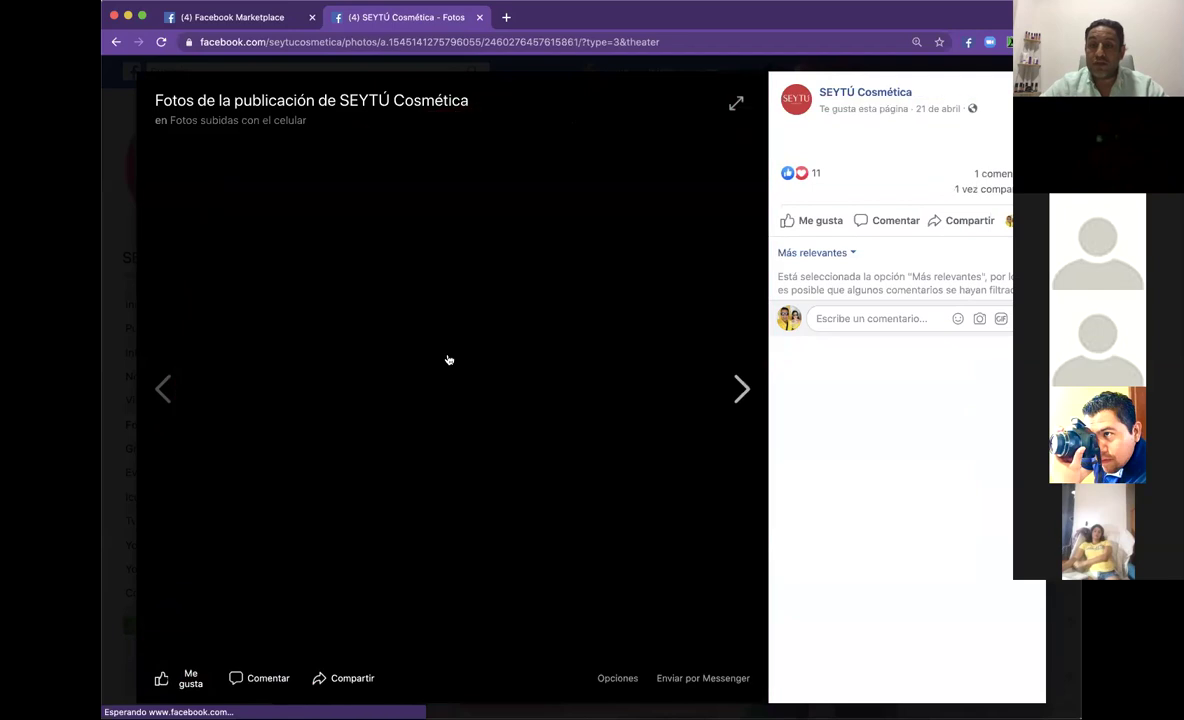
left_click(449, 360)
left_click(449, 360)
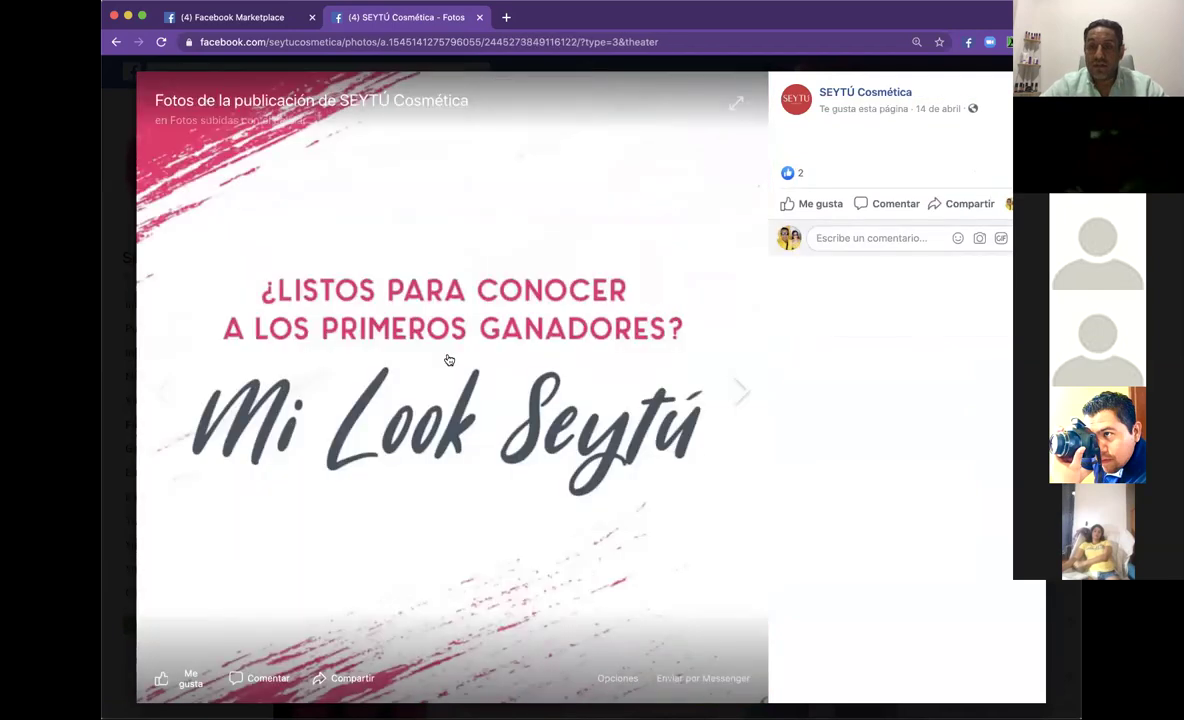
left_click(449, 360)
left_click(449, 360)
left_click(449, 360)
left_click(449, 360)
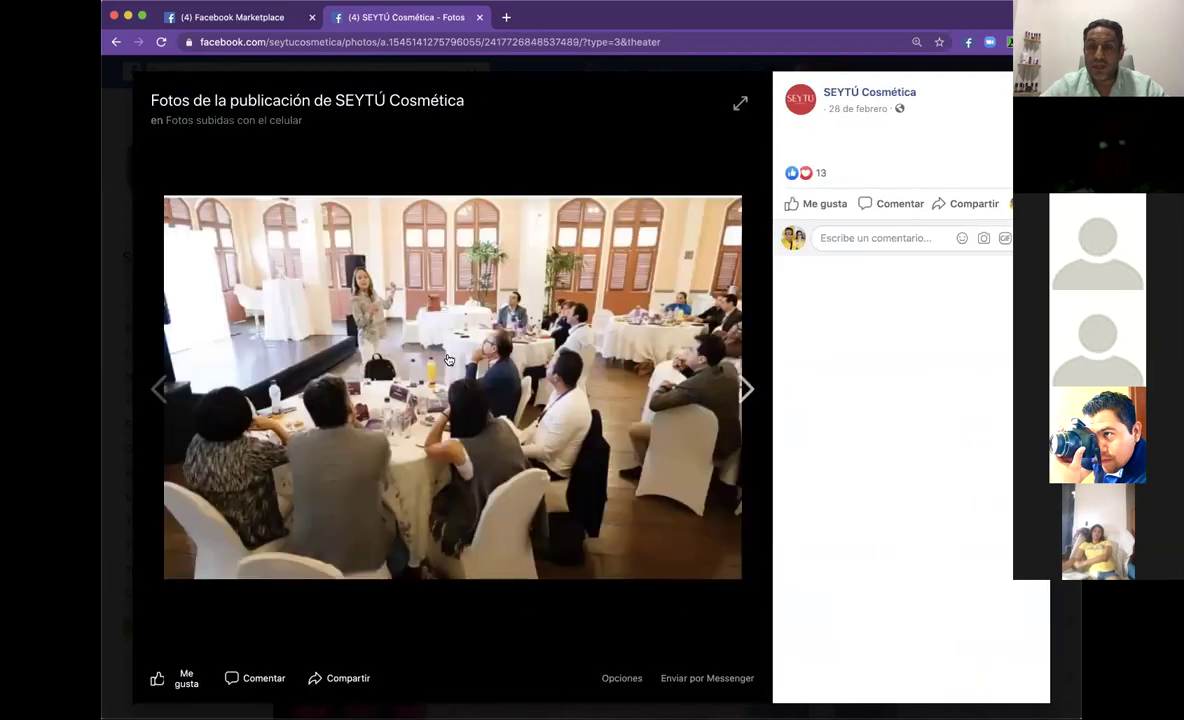
left_click(449, 360)
left_click(449, 360)
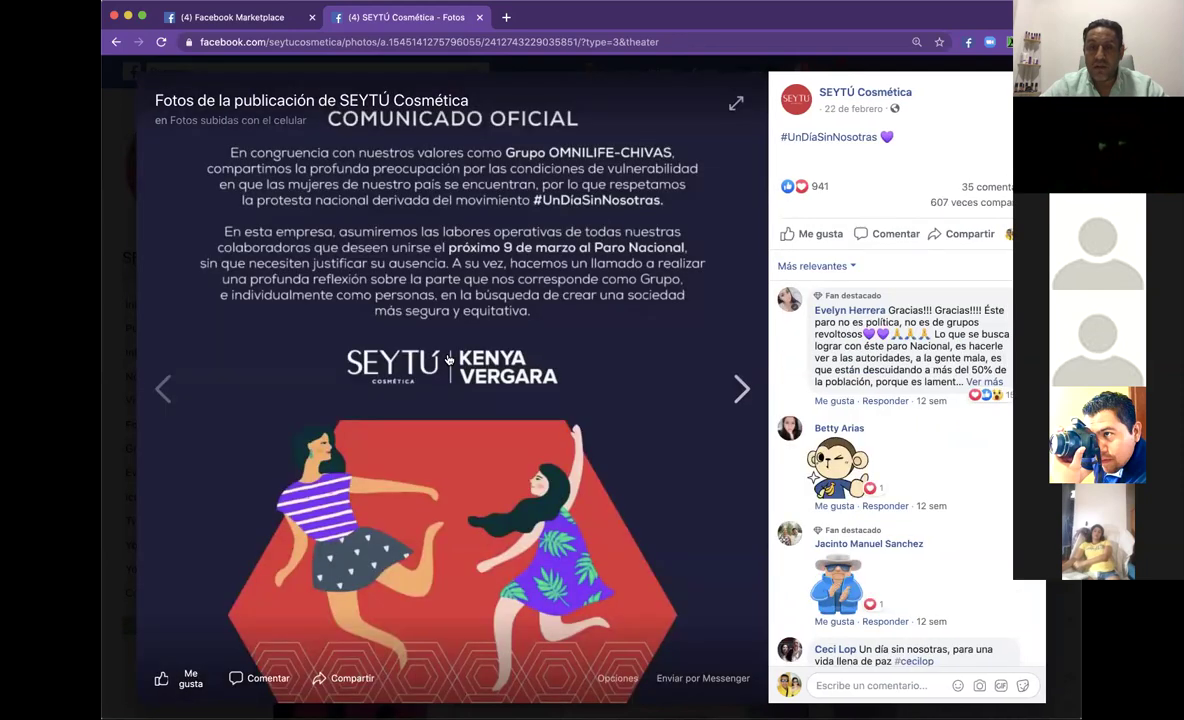
left_click(449, 360)
left_click(449, 360)
left_click(449, 360)
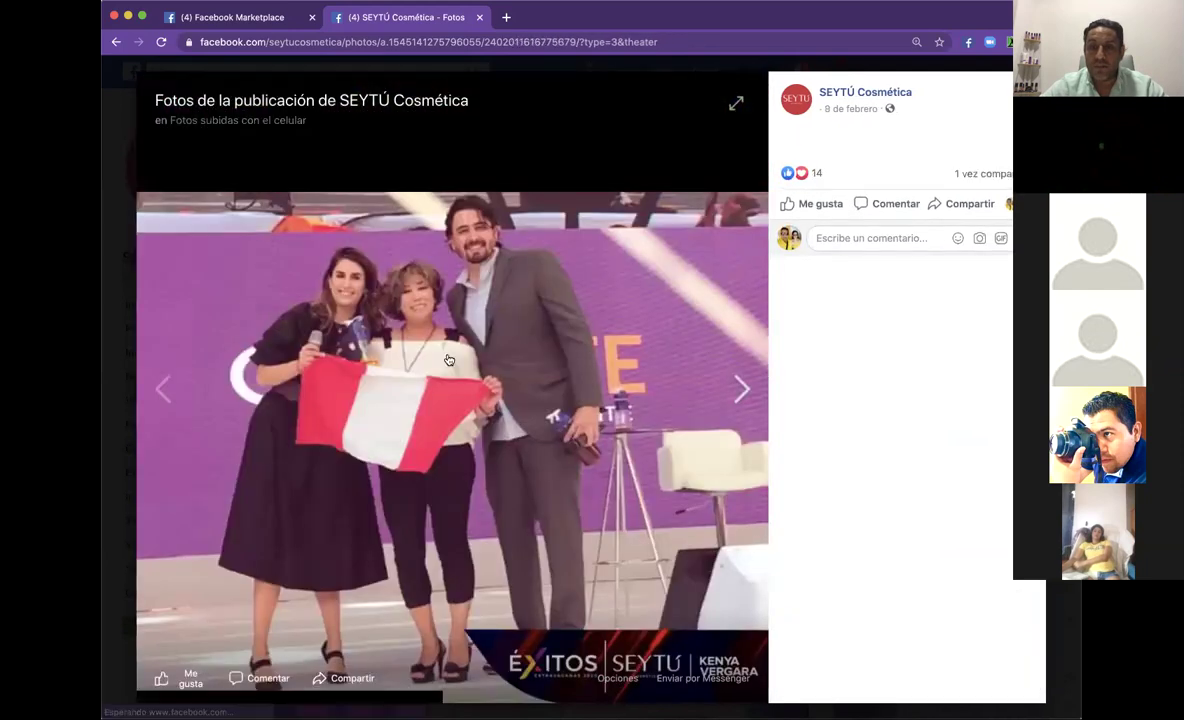
left_click(449, 360)
left_click(449, 360)
left_click(449, 360)
left_click(449, 360)
left_click(449, 360)
left_click(449, 360)
left_click(449, 360)
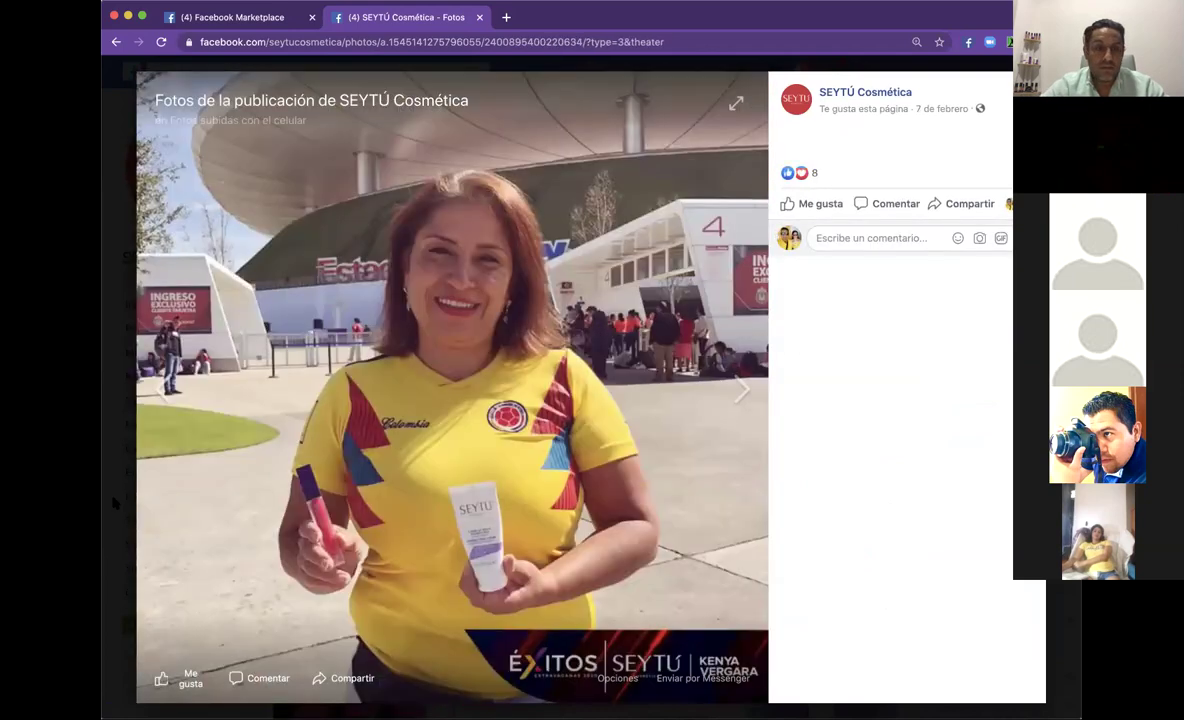
key("Escape")
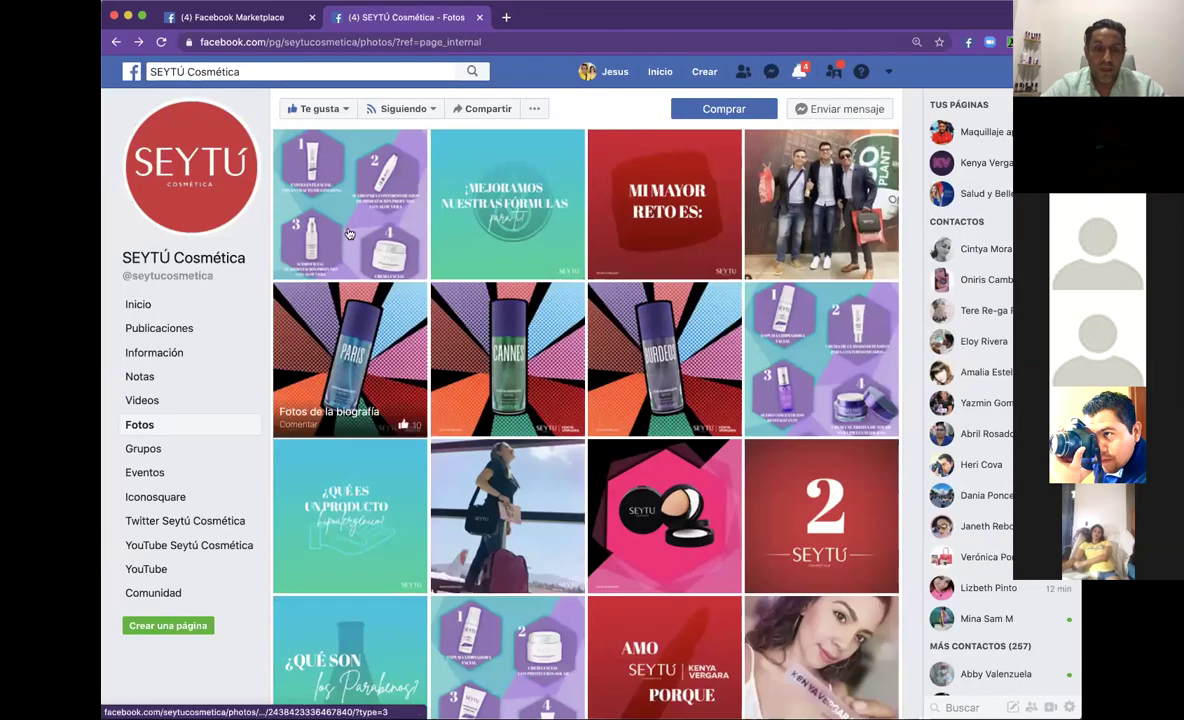
Open the numbered skincare routine photo, expand its full caption and select the caption text down to "Afíliate y compra tus productos aquí".
left_click(351, 227)
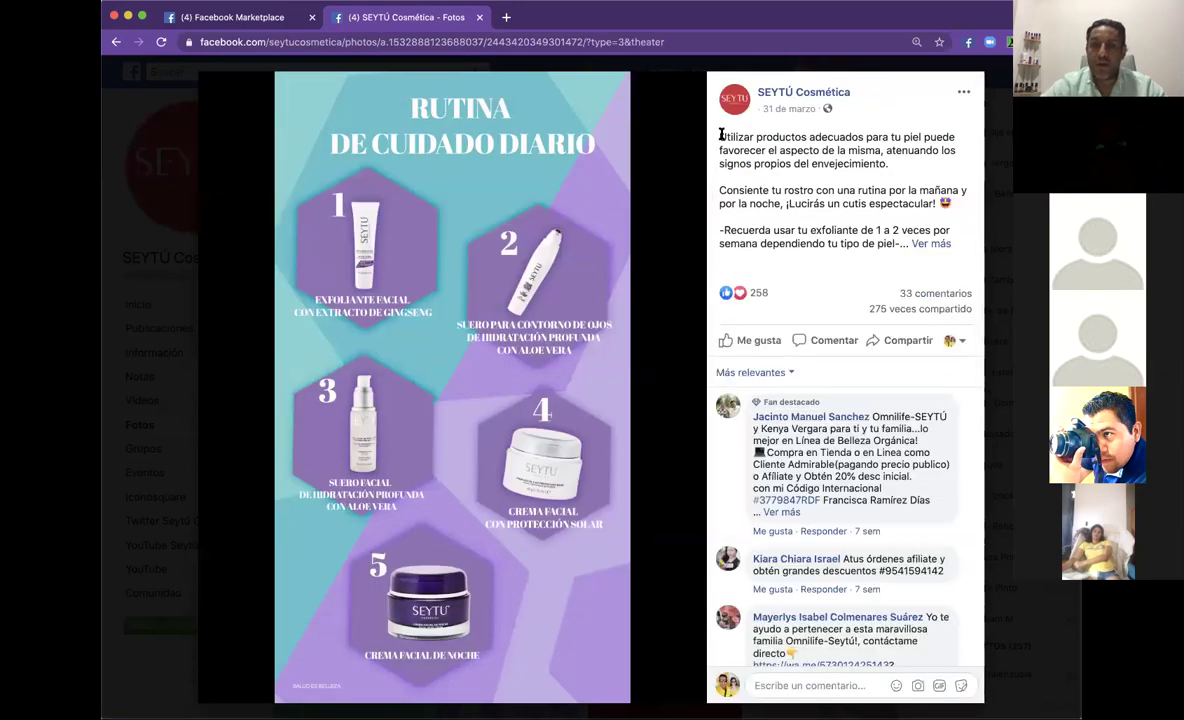
left_click(933, 243)
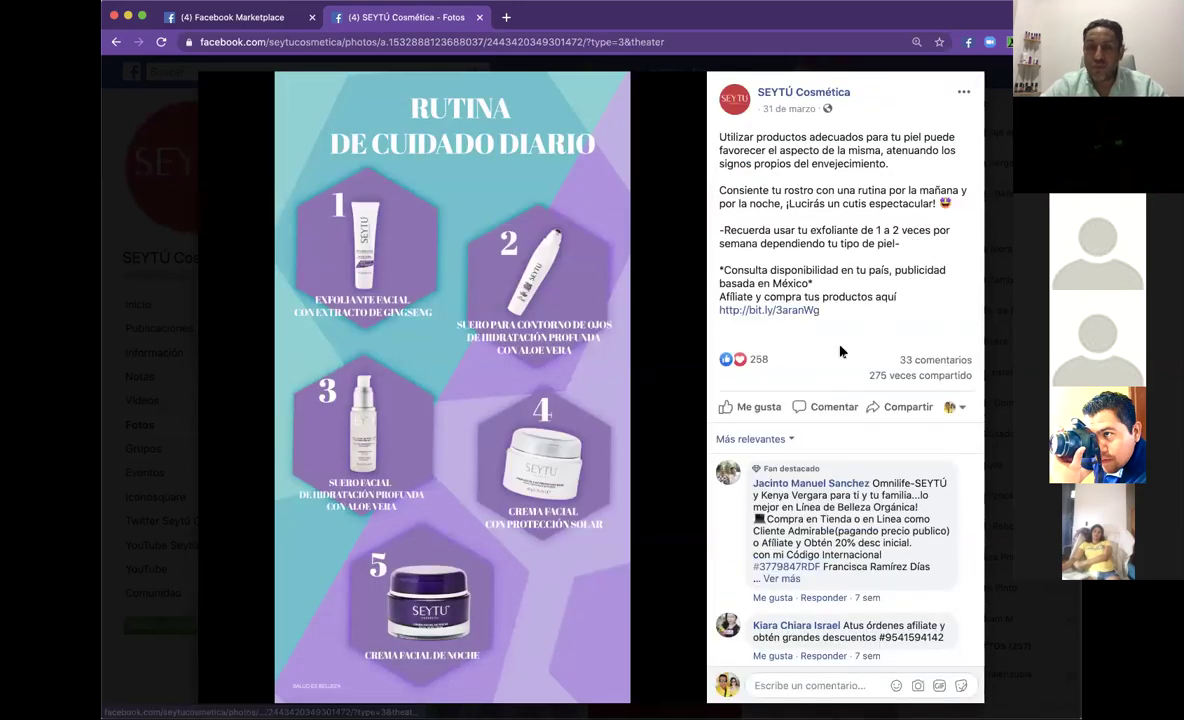
left_click_drag(897, 298, 689, 157)
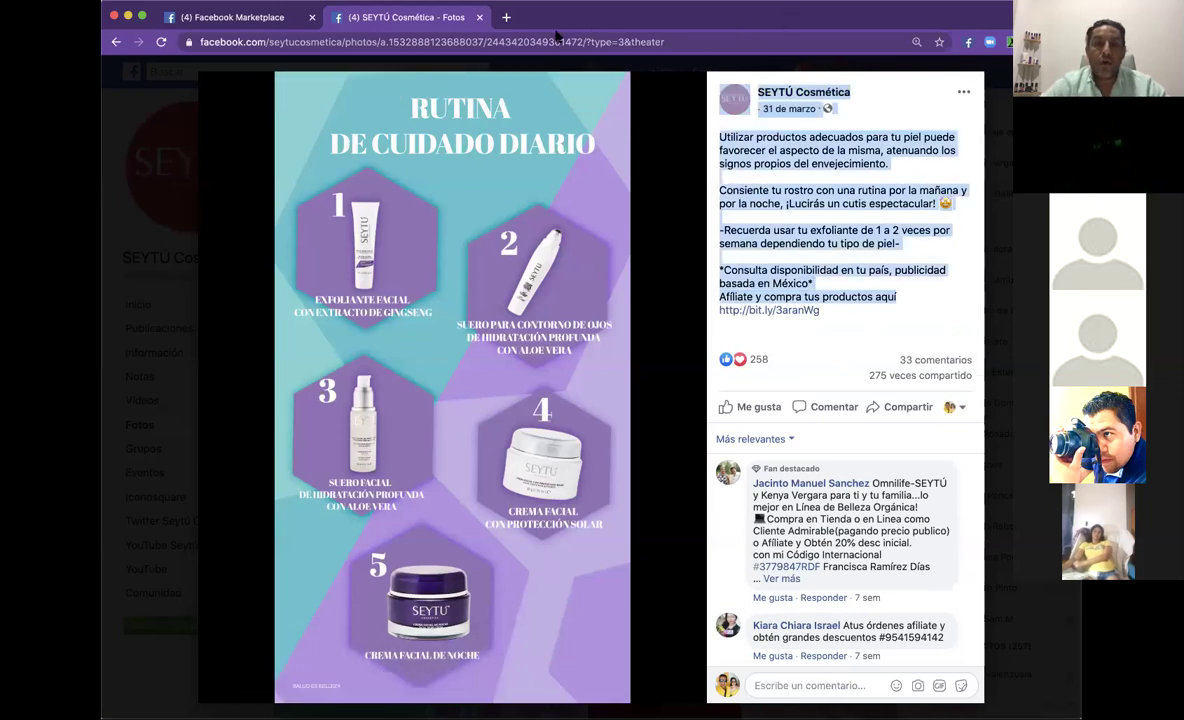
Open twitter.com/SeytuCosmetica in a new tab, view its "Con amor para mamá" product photo and return to the profile.
left_click(505, 19)
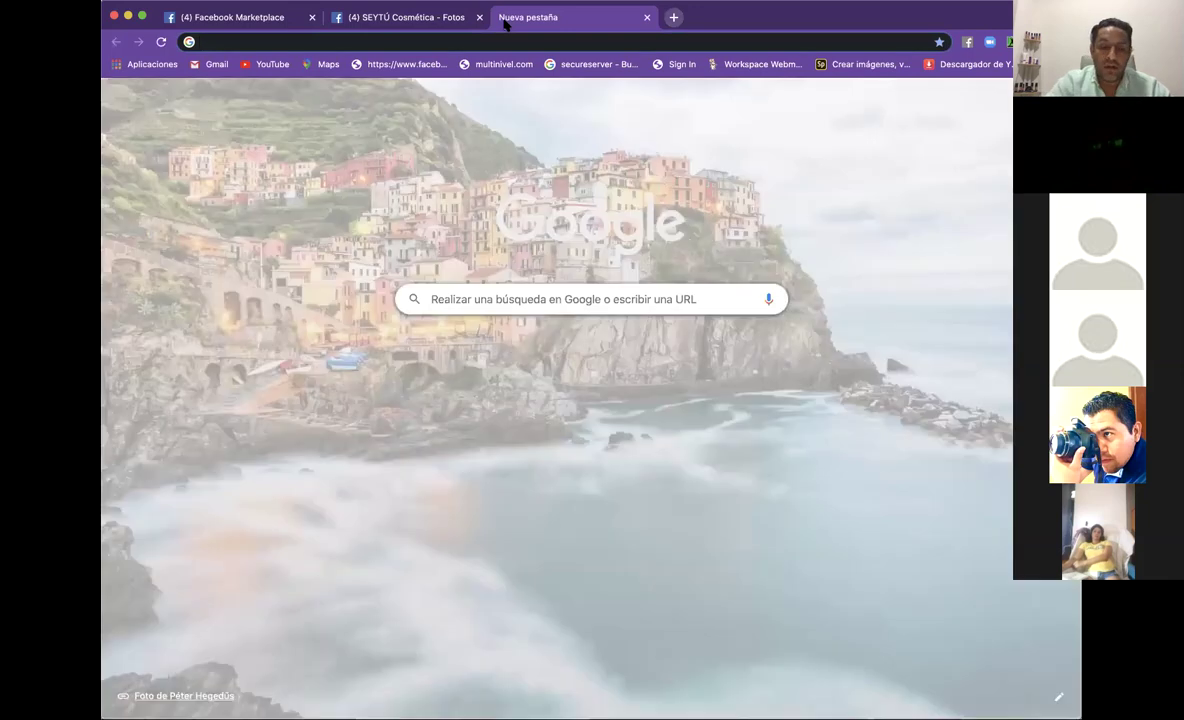
type("tw")
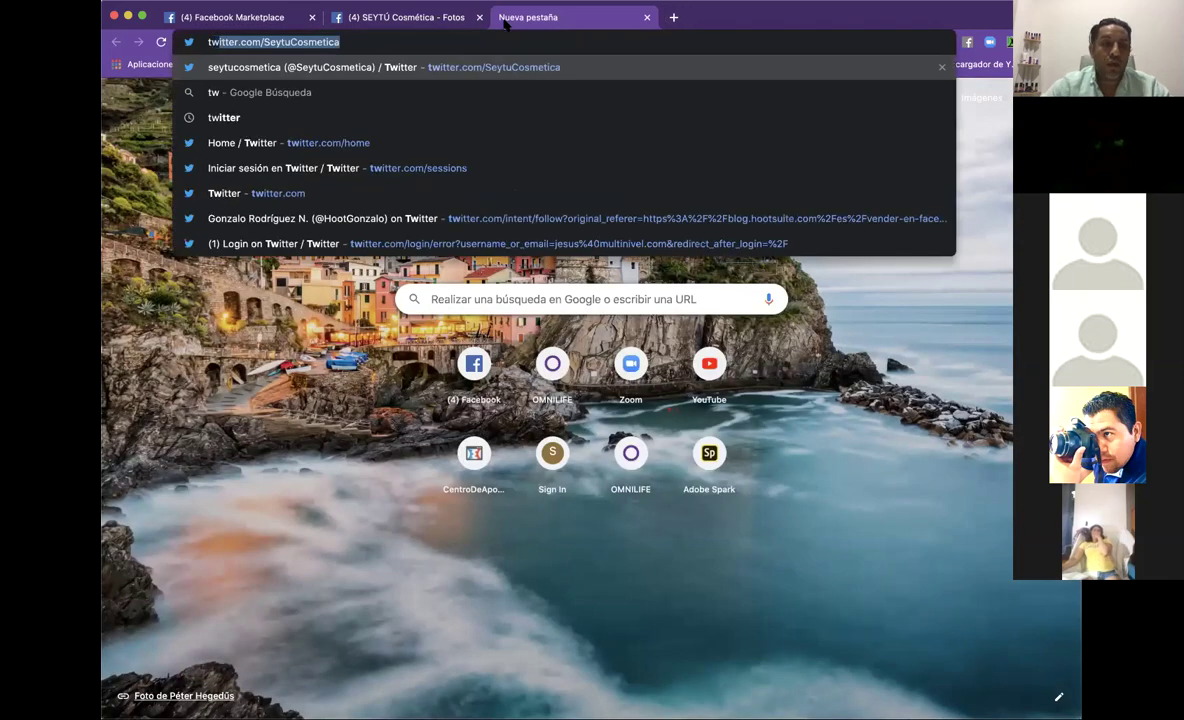
key("Return")
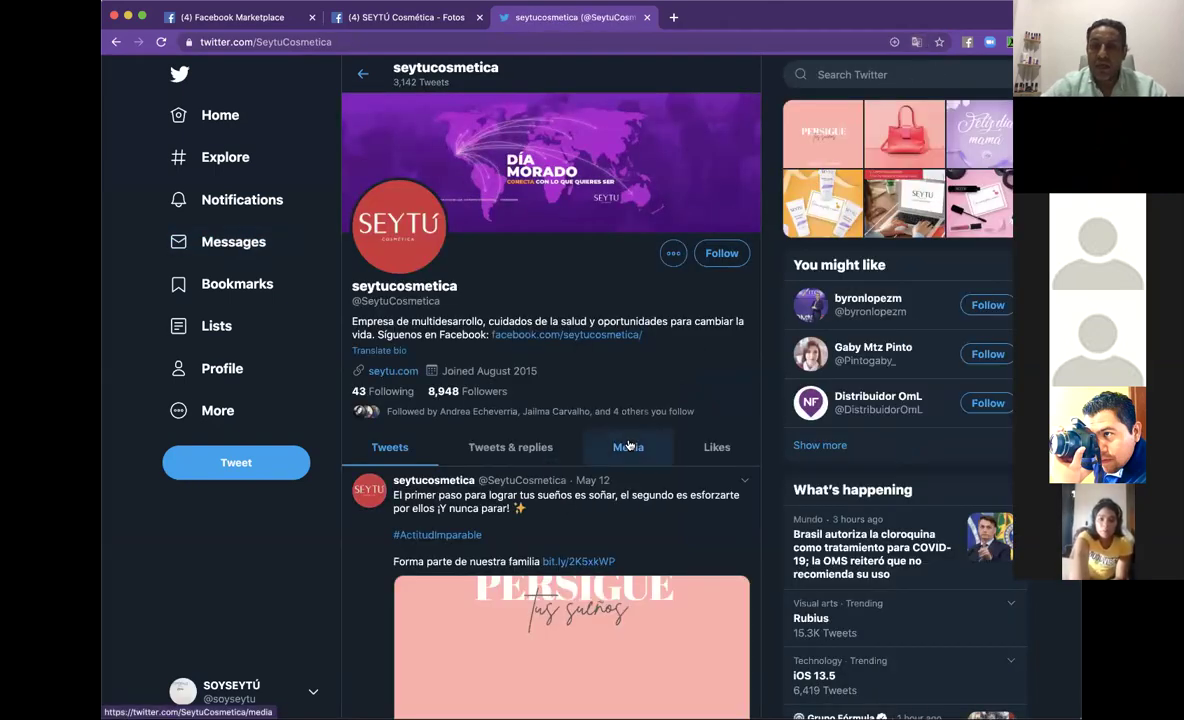
left_click(926, 178)
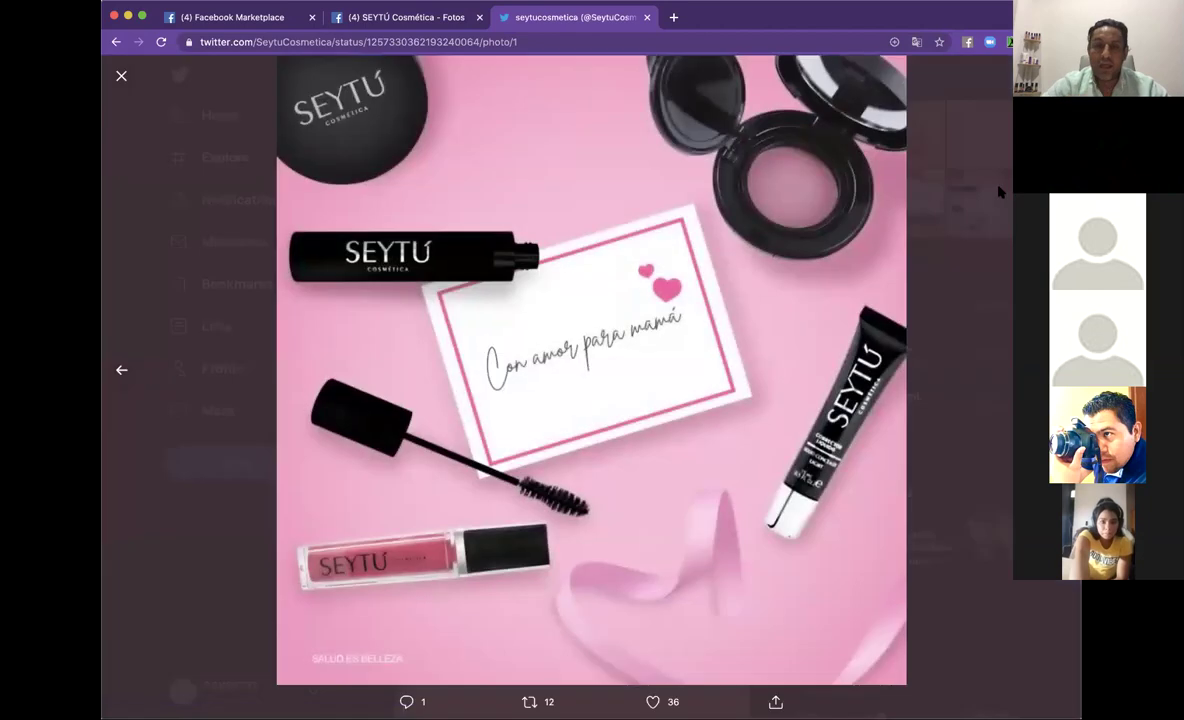
left_click(152, 373)
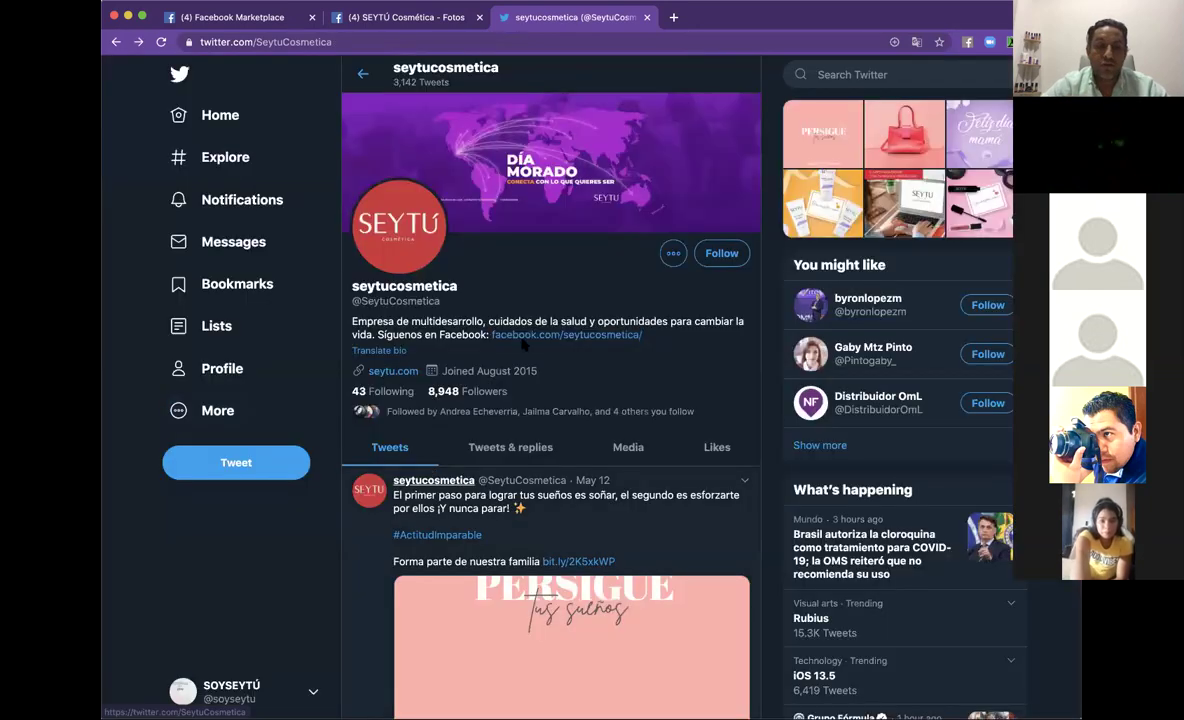
Browse the seytucosmetica tweets for product images and descriptions, down to the April 29 post about hydrating lipstick.
scroll(477, 527, "down", 10)
scroll(465, 385, "up", 5)
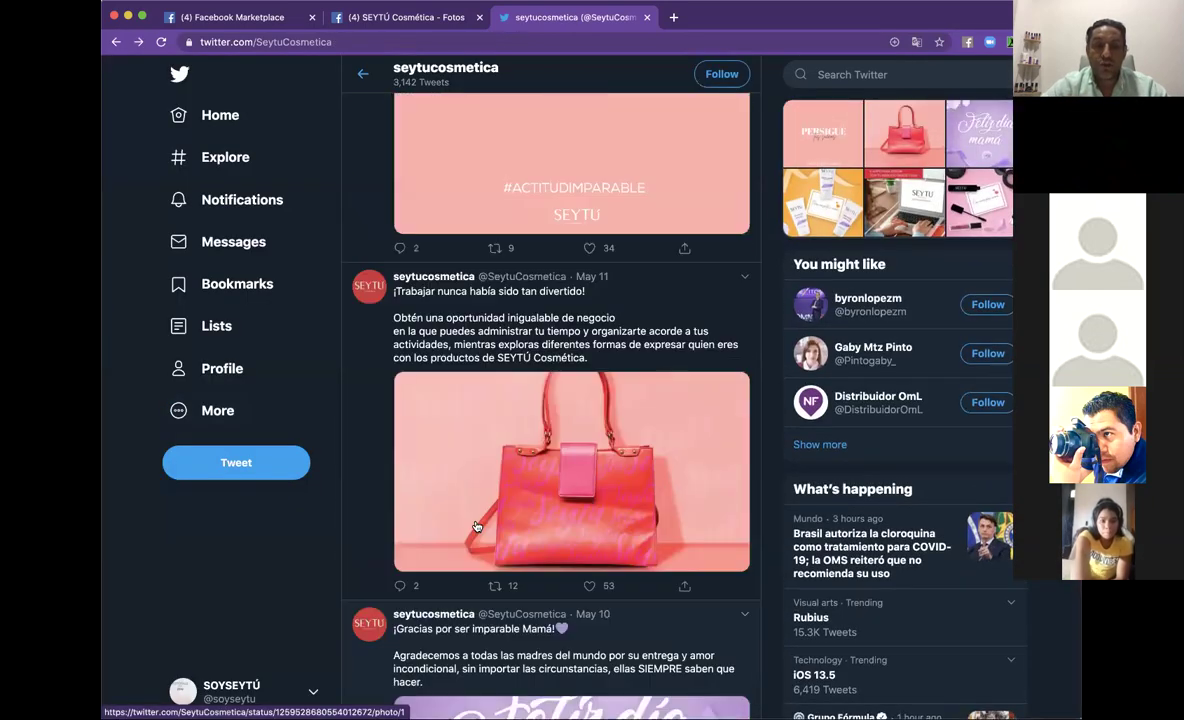
scroll(518, 335, "down", 10)
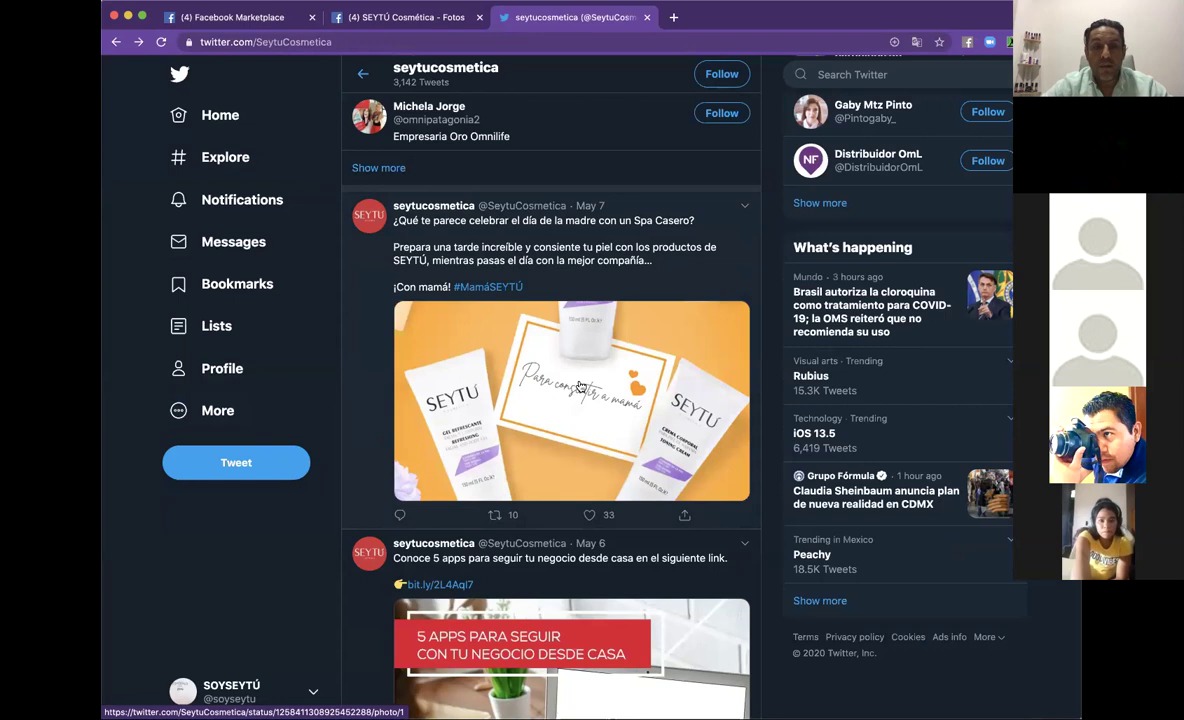
scroll(453, 310, "down", 8)
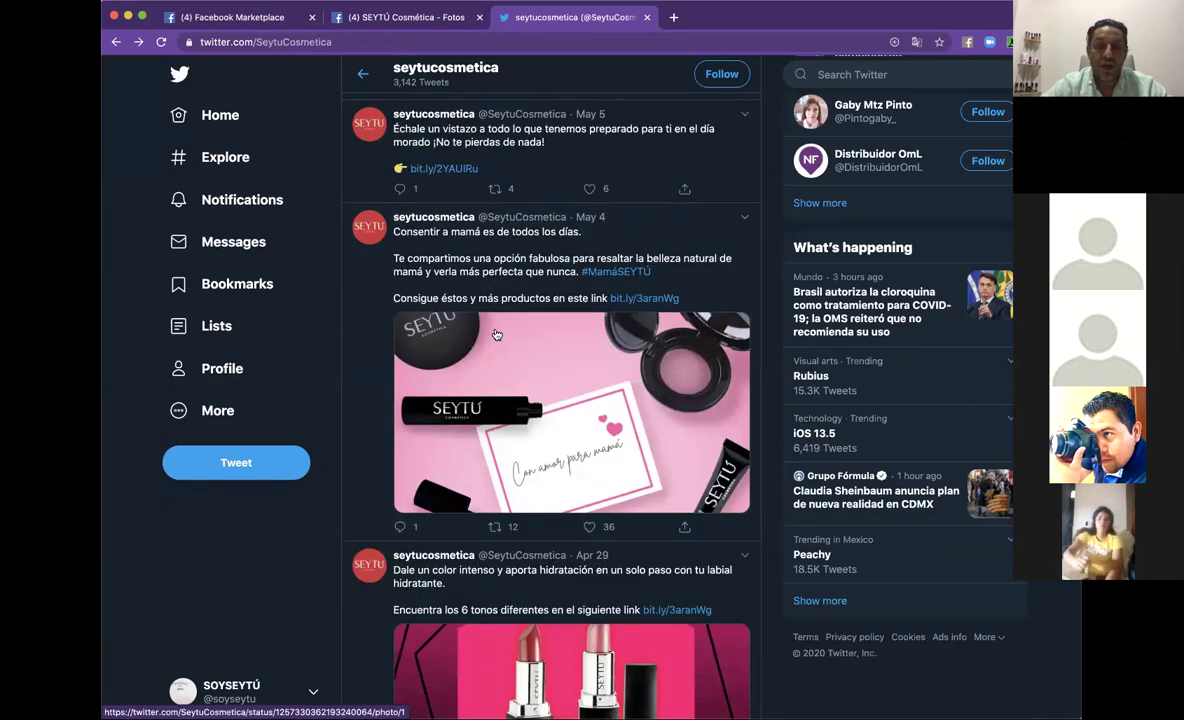
scroll(489, 408, "down", 3)
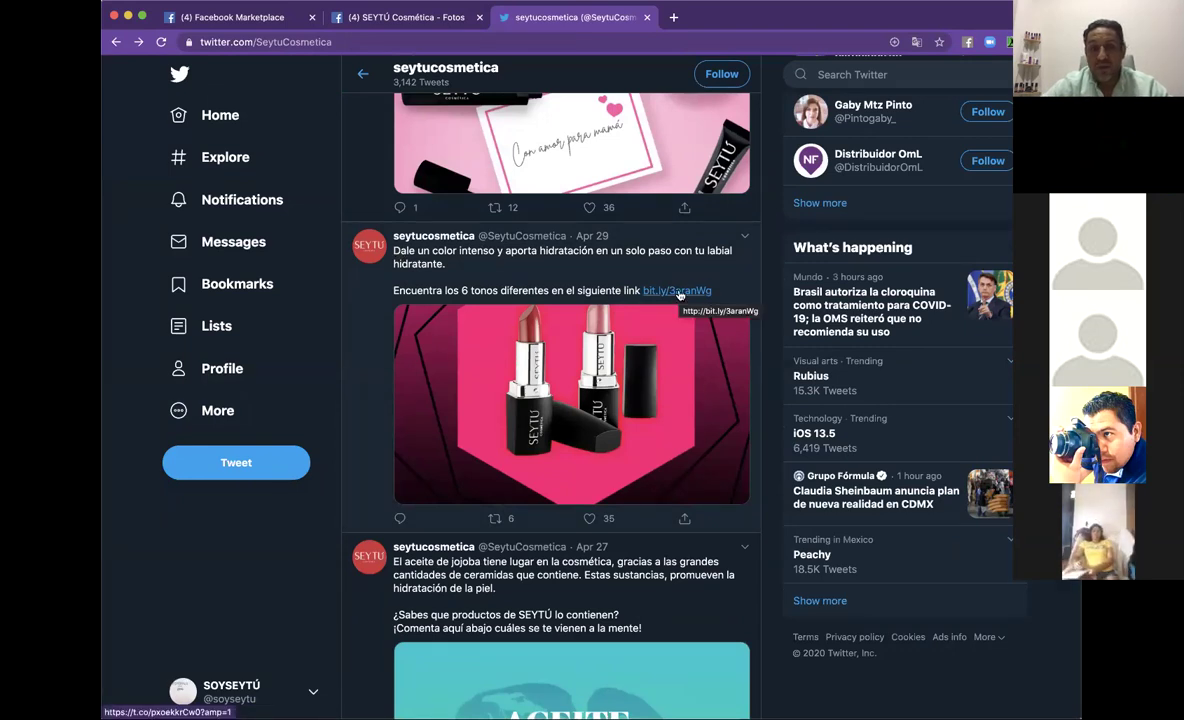
Follow the link in the hydrating lipstick tweet, choose México as the location and open the SEYTÚ product catalogue.
left_click(680, 291)
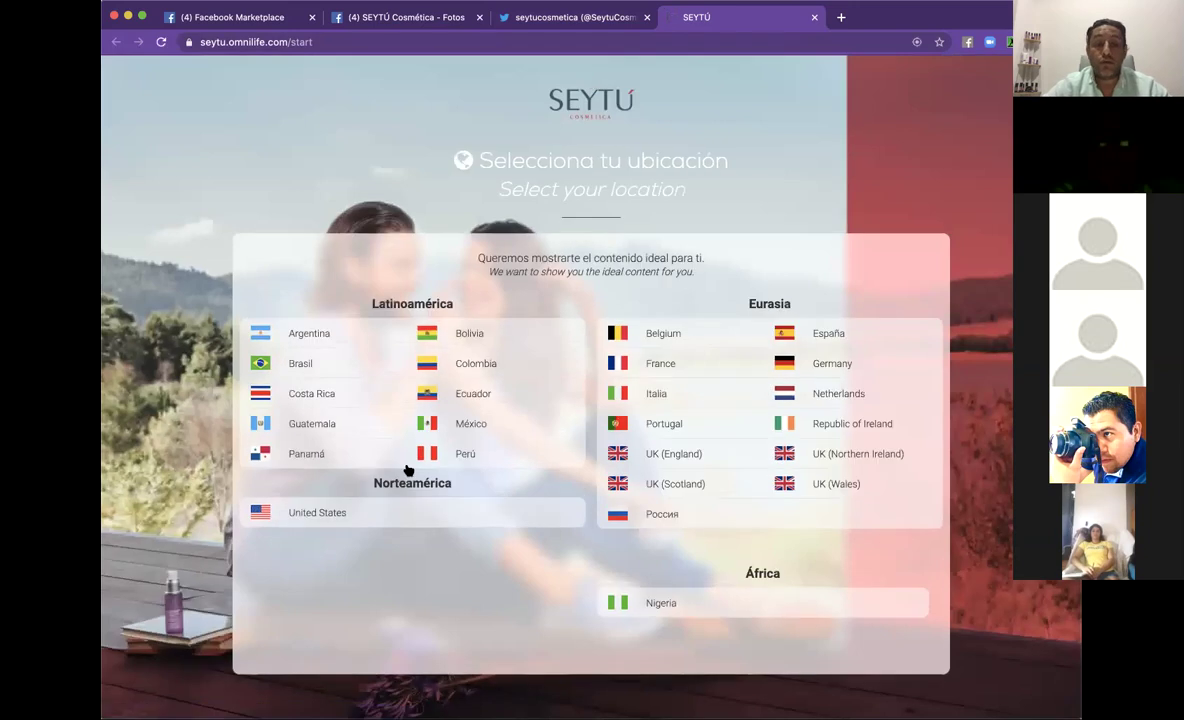
left_click(471, 421)
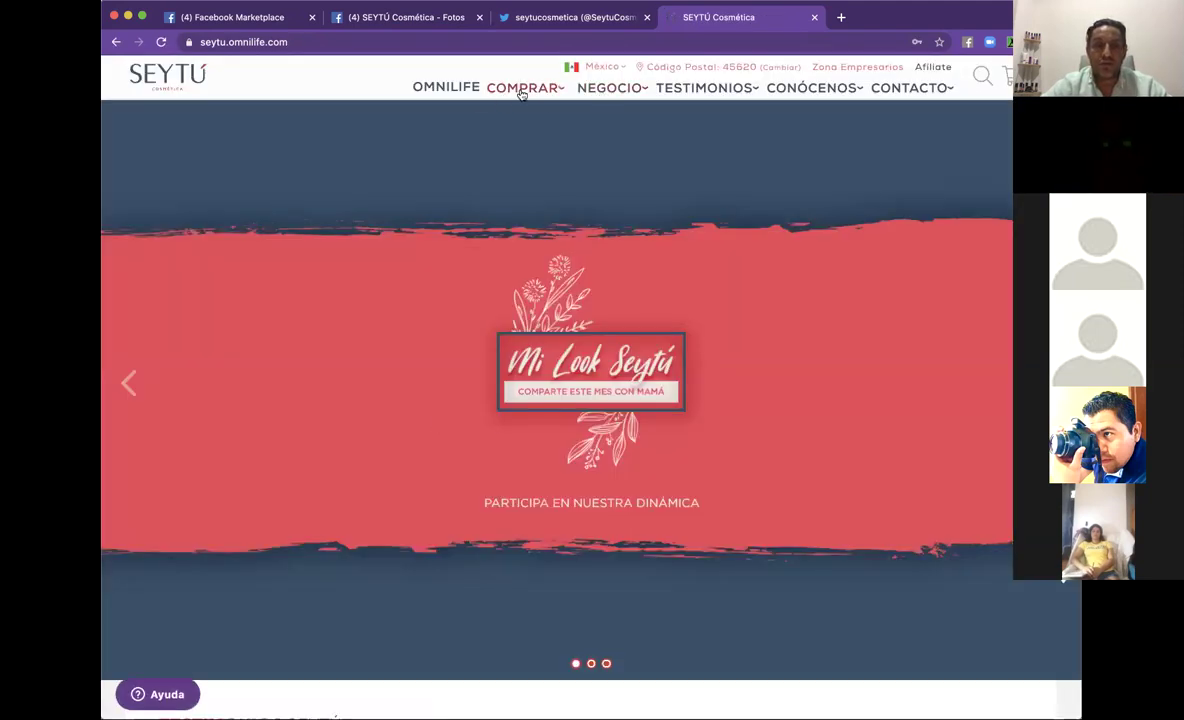
mouse_move(520, 92)
left_click(525, 115)
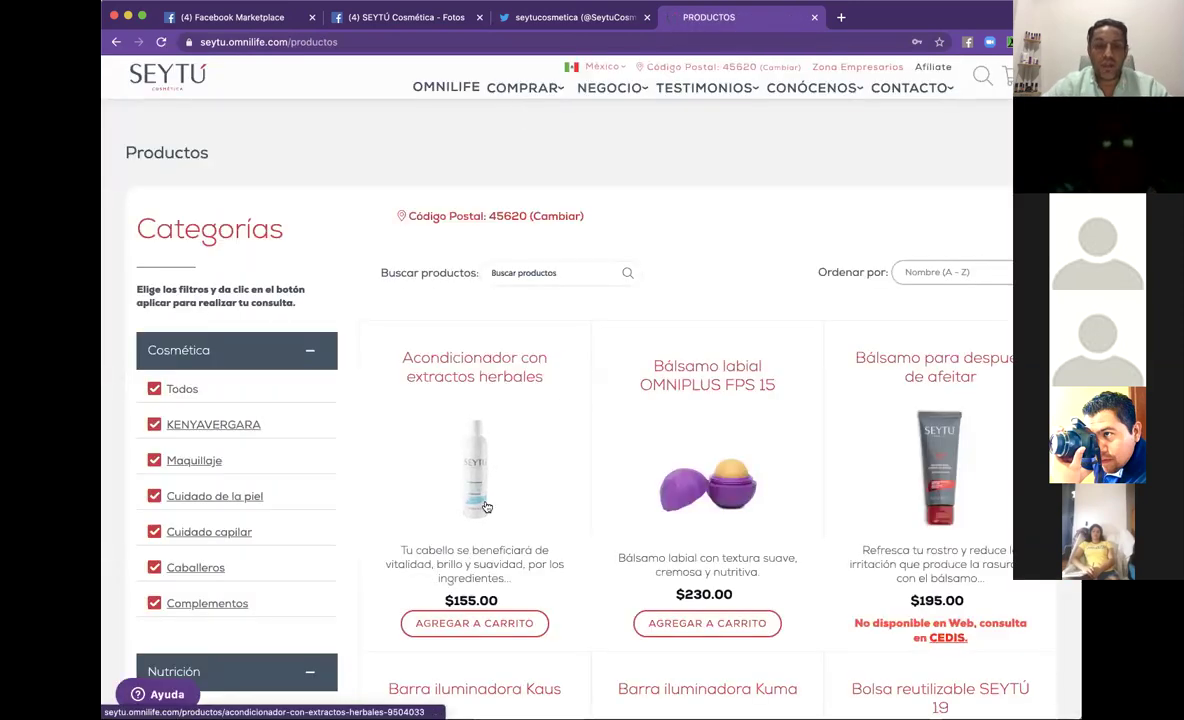
Open the Acondicionador con extractos herbales product page and select its text from the heading through the description.
left_click(476, 389)
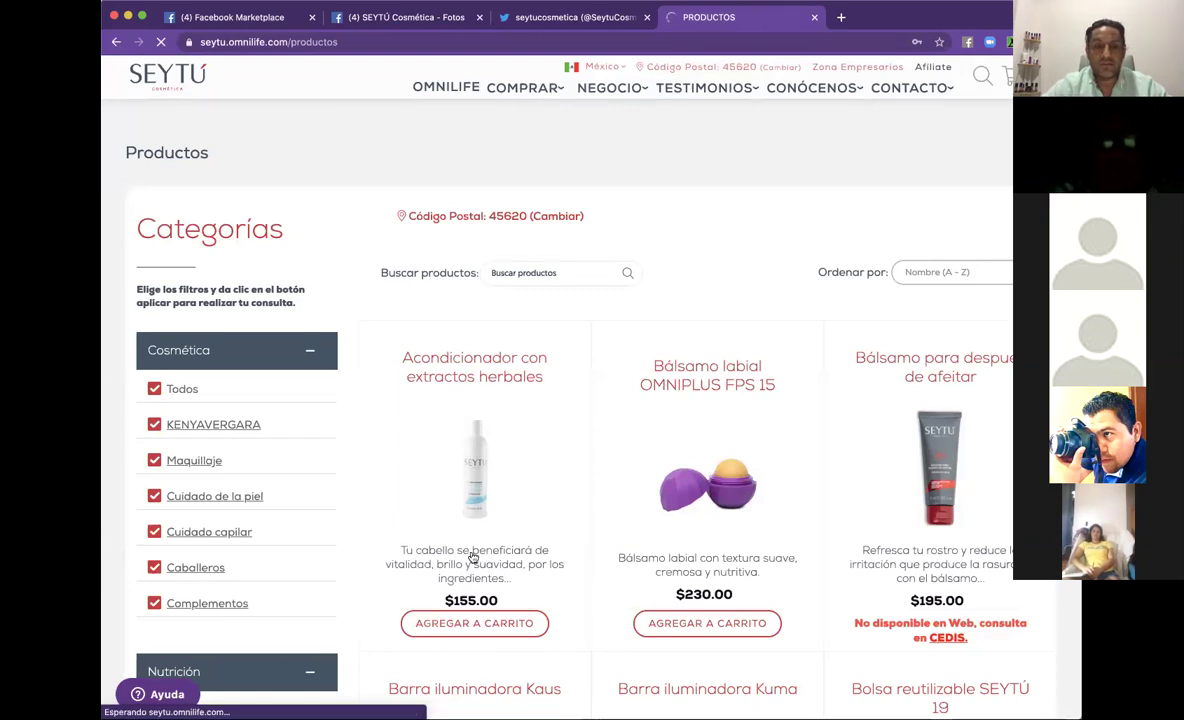
left_click(476, 470)
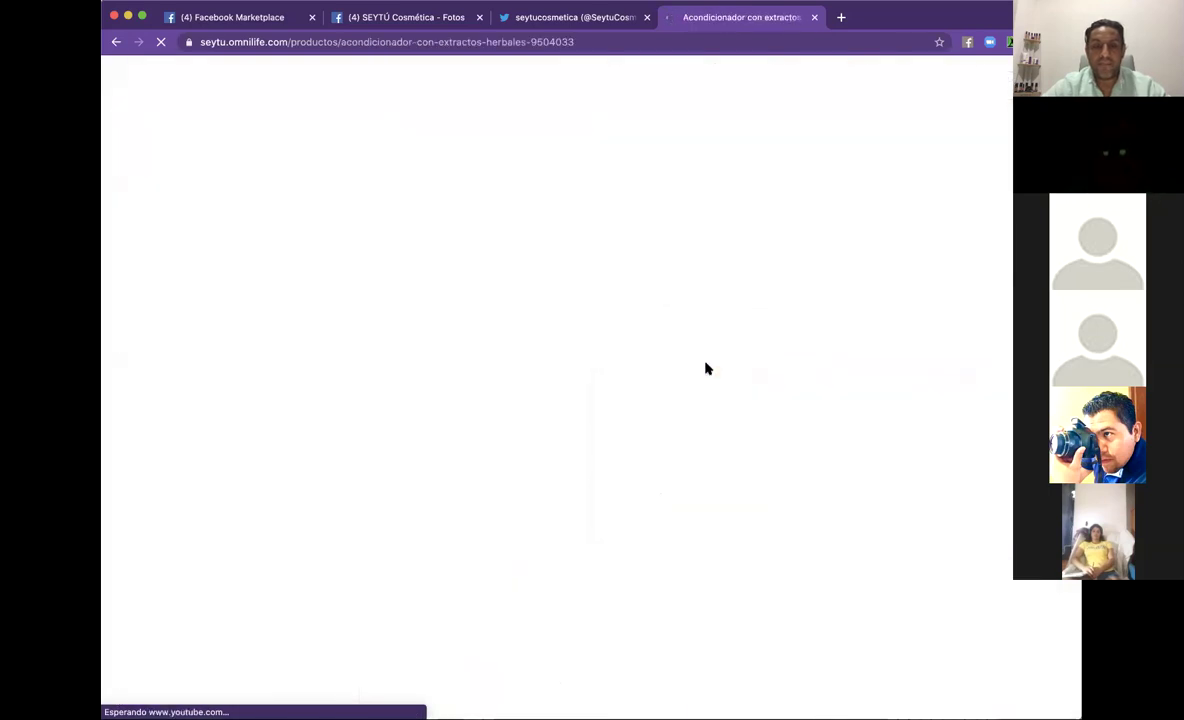
scroll(507, 378, "down", 1)
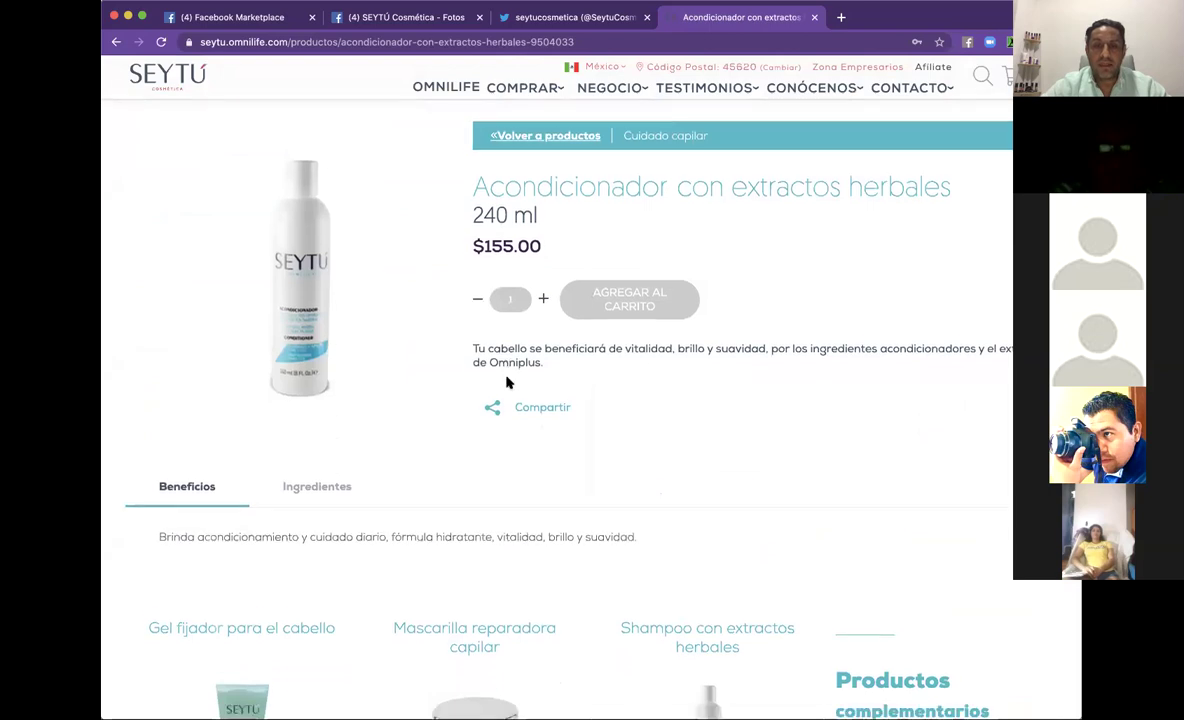
left_click_drag(470, 339, 535, 372)
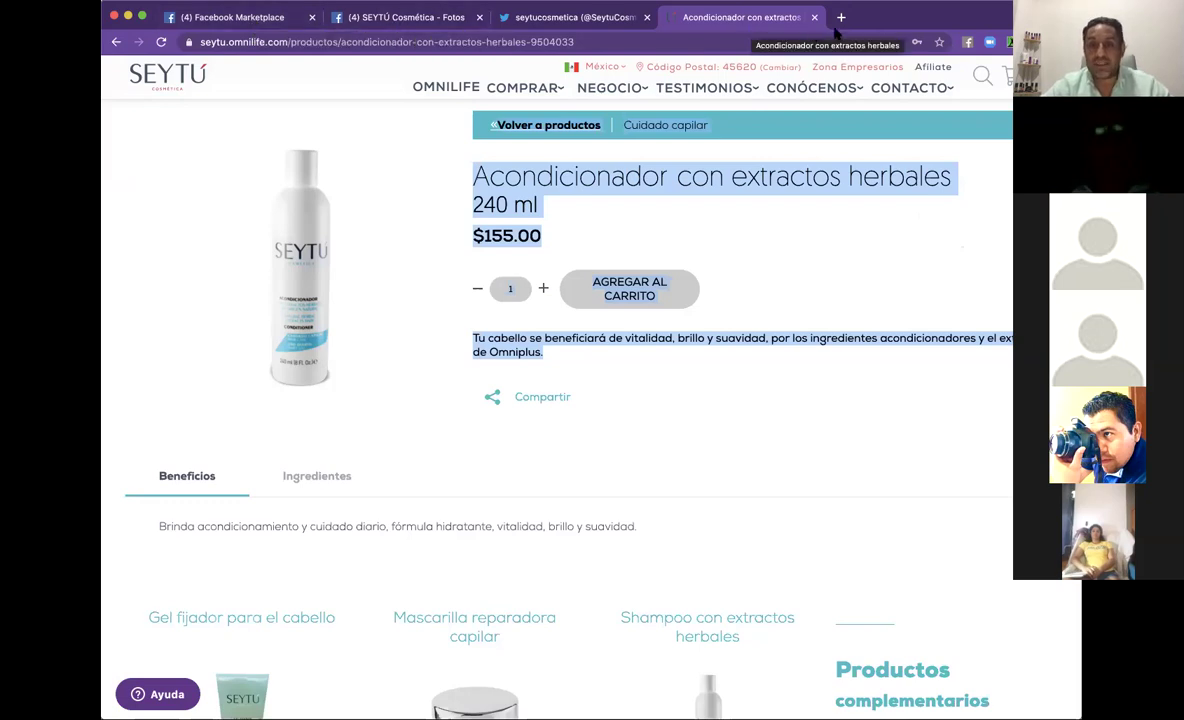
Return to the blush listing on Marketplace and open its commerce policy information in a new tab.
left_click(213, 22)
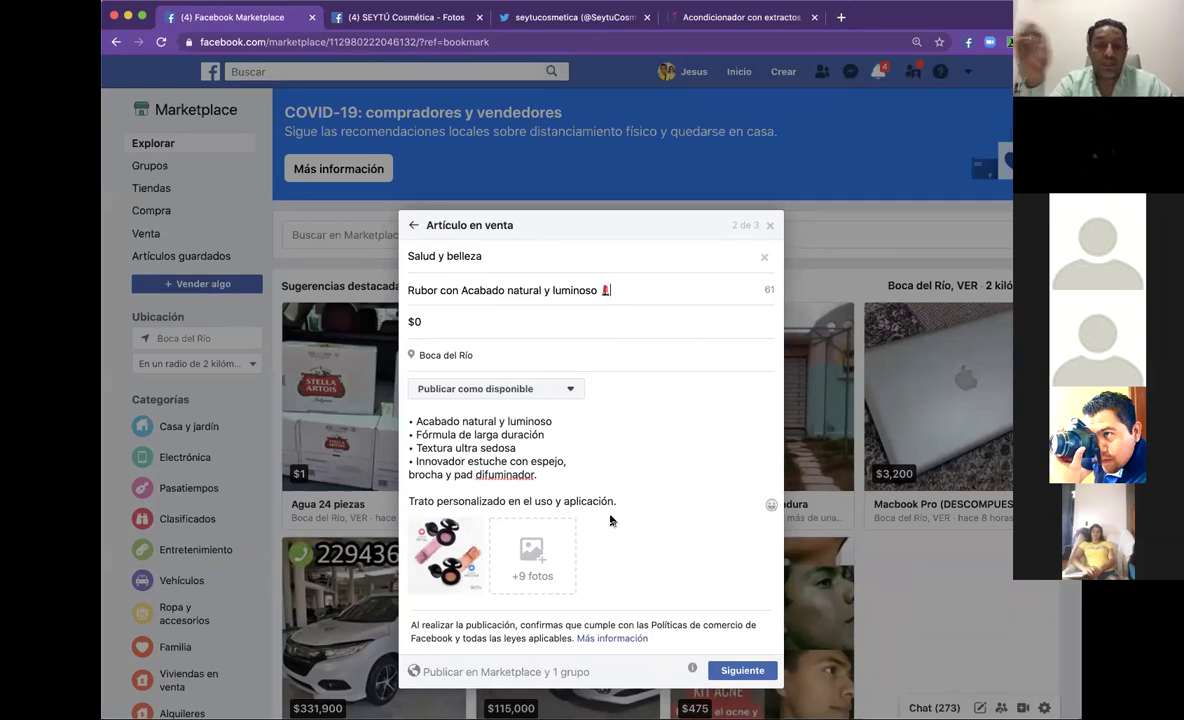
right_click(597, 641)
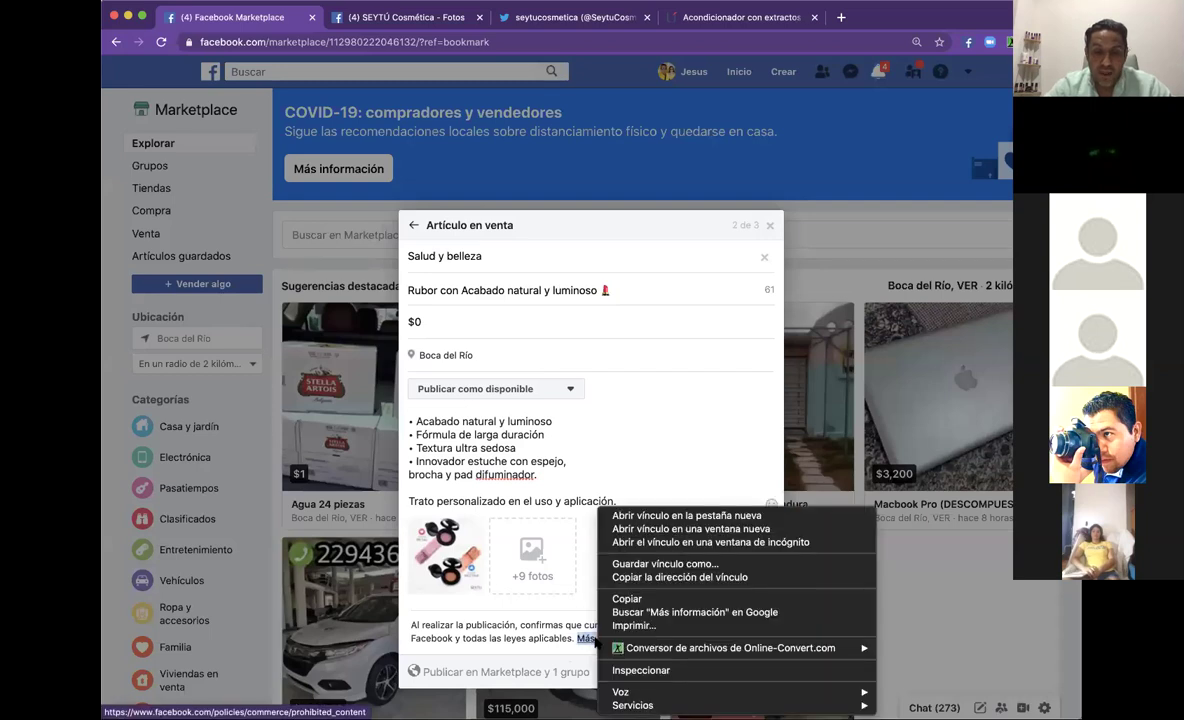
left_click(660, 516)
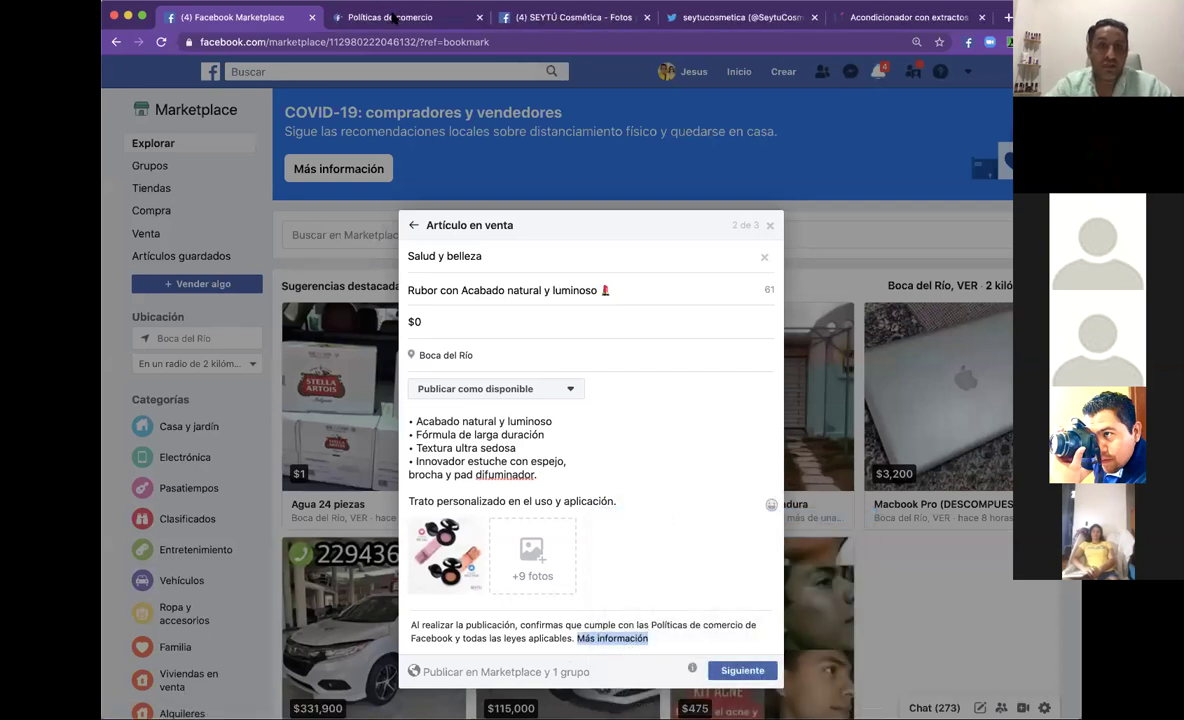
left_click(393, 19)
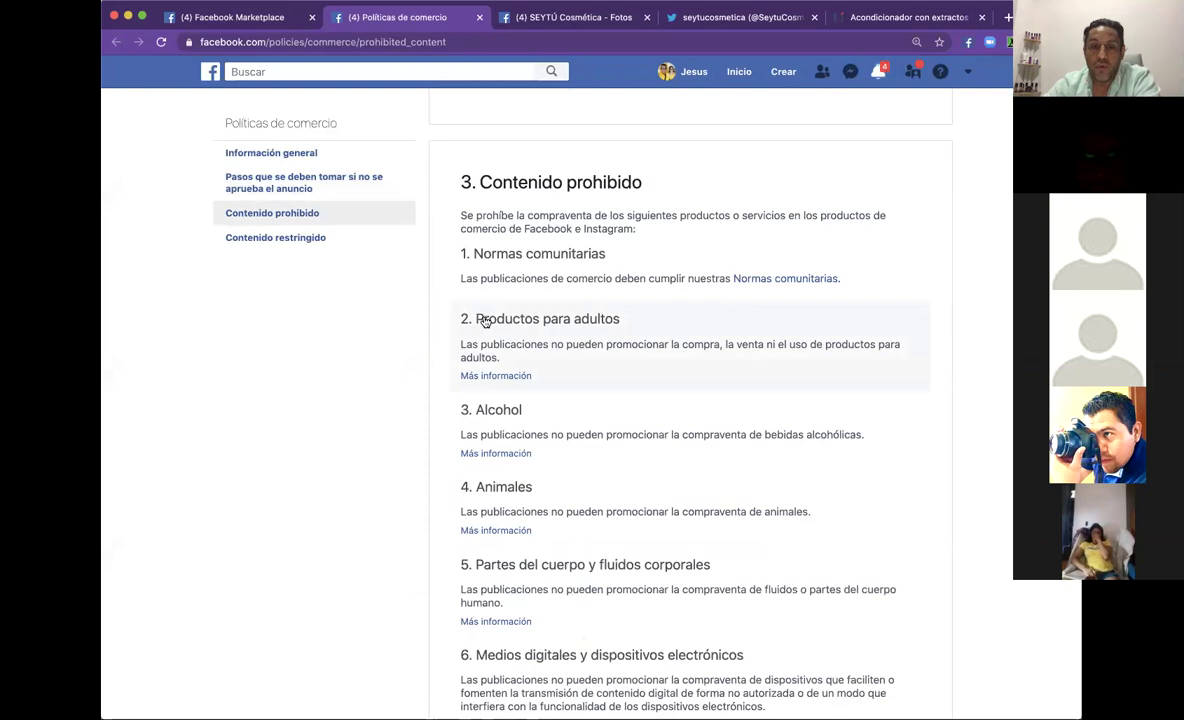
Read the prohibited content rules in the commerce policies, from adult products down to supplements and jobs.
scroll(560, 415, "down", 2)
scroll(547, 399, "down", 3)
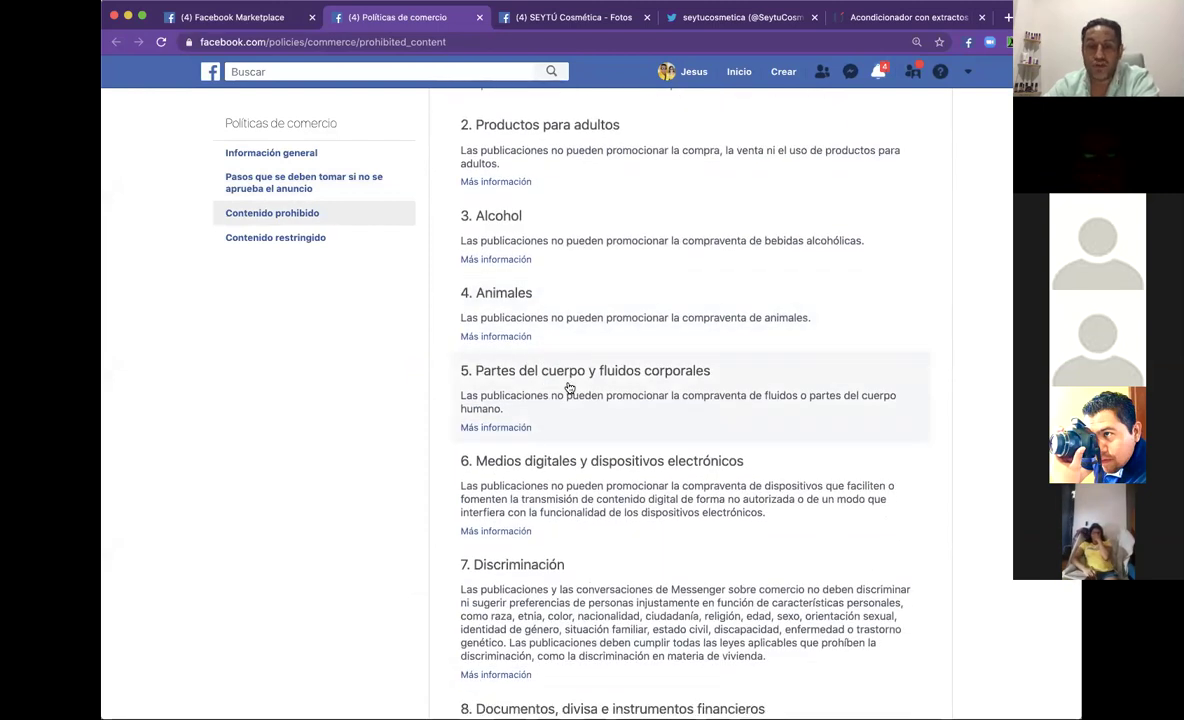
scroll(560, 392, "down", 2)
scroll(550, 396, "down", 2)
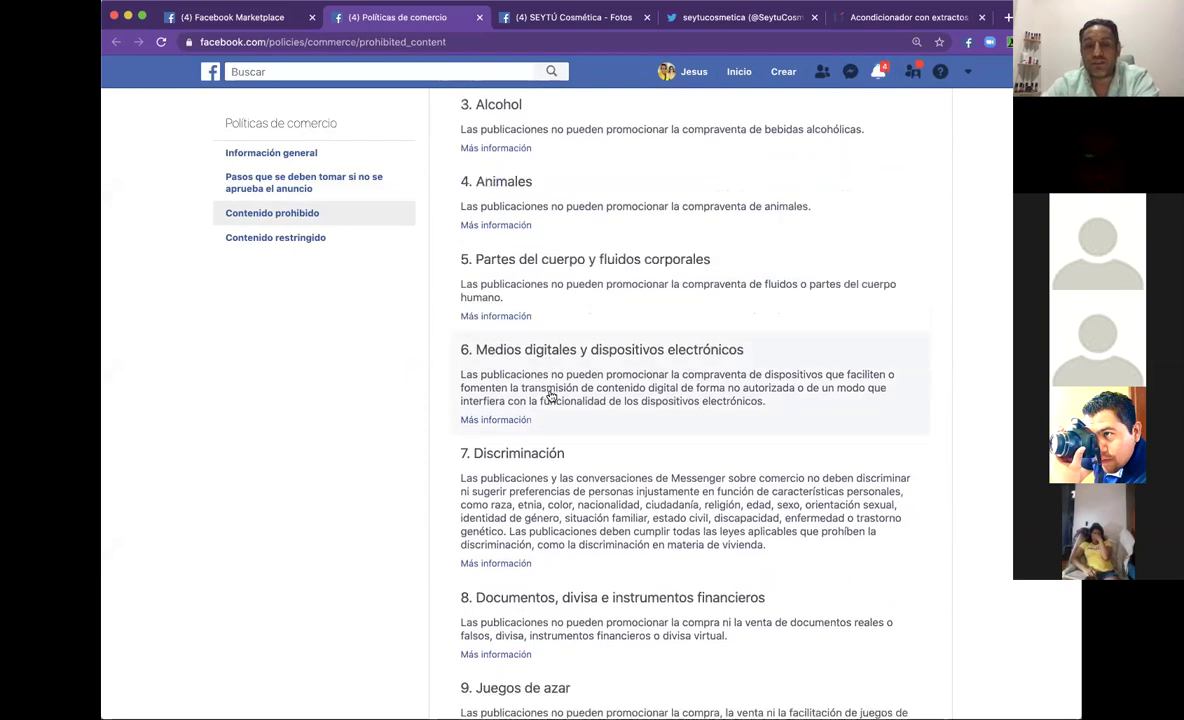
scroll(519, 411, "down", 3)
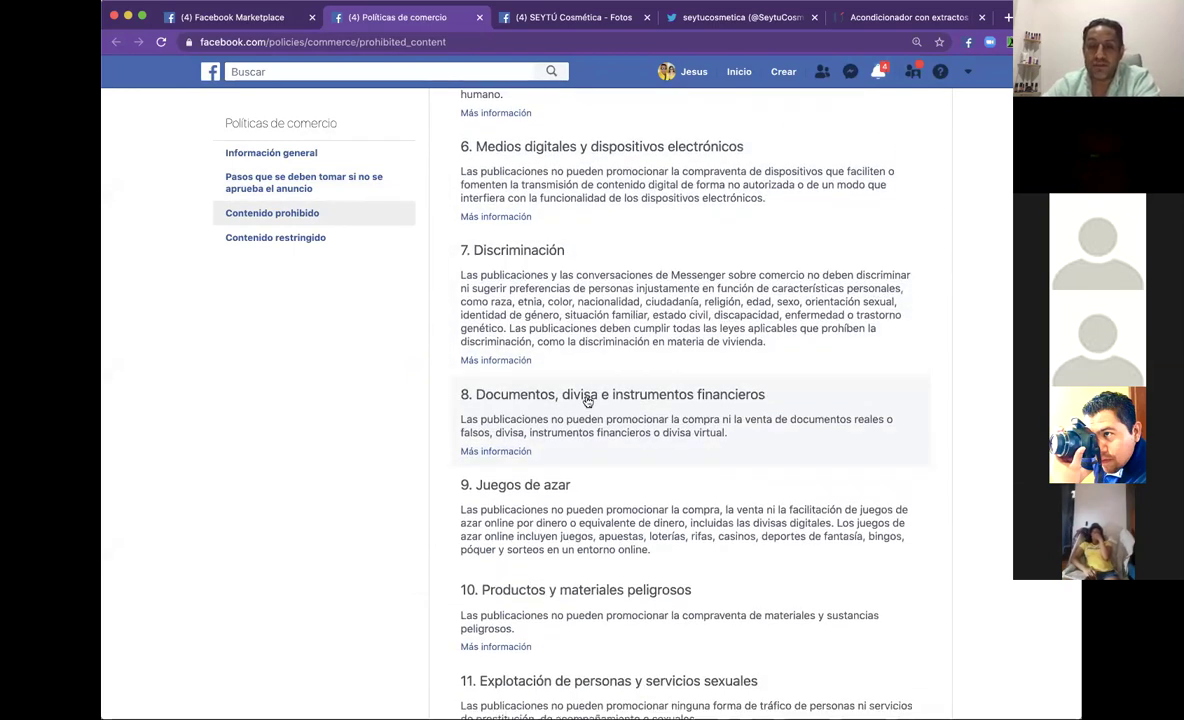
scroll(520, 420, "down", 2)
scroll(520, 431, "down", 3)
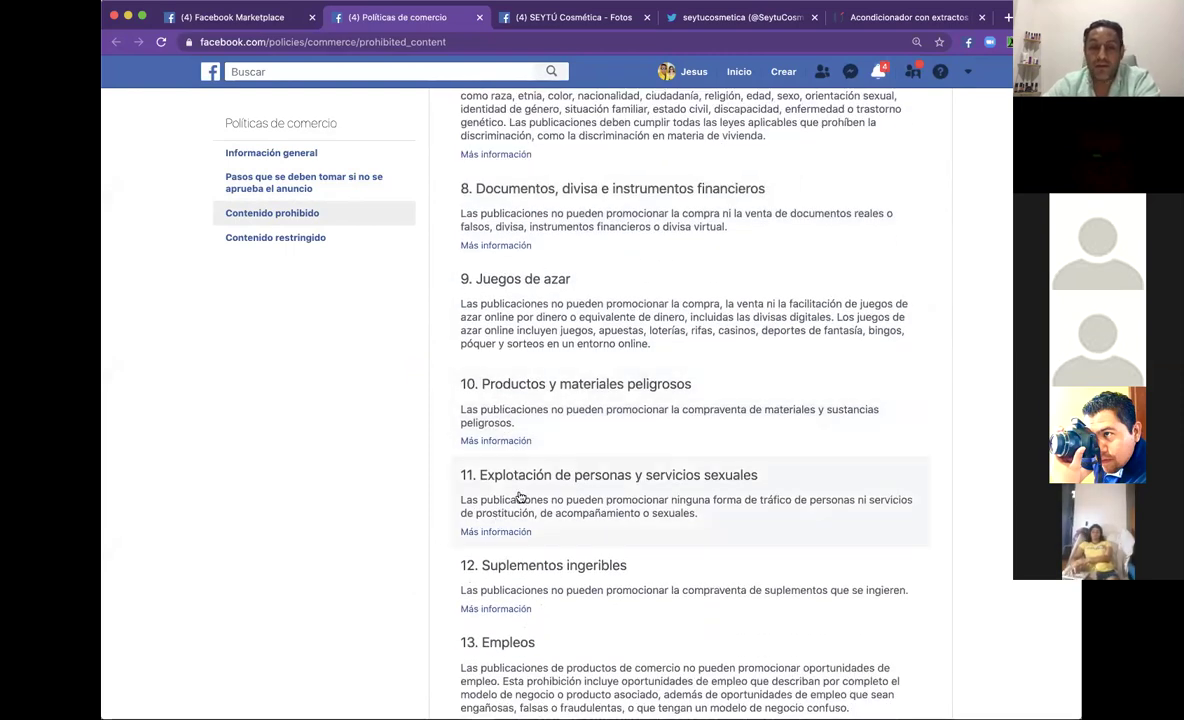
scroll(521, 497, "down", 3)
scroll(521, 497, "down", 1)
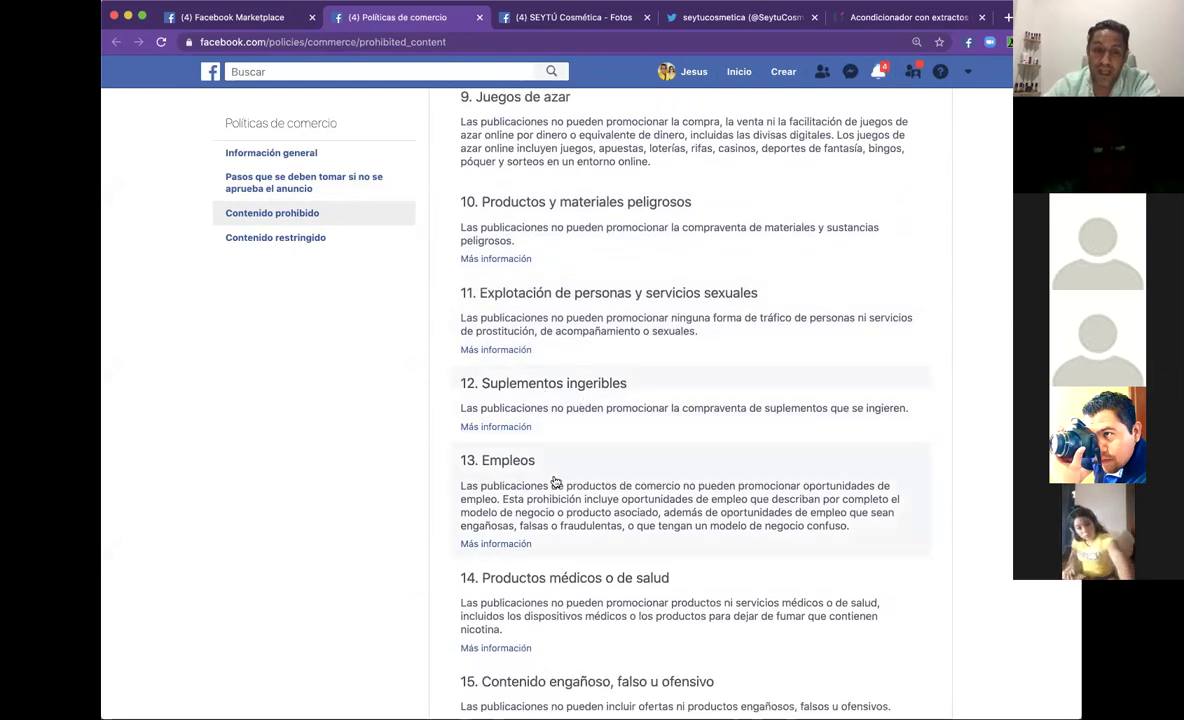
Read the remaining prohibited content rules, from medical and health products to weapons, and return to the general information section.
scroll(555, 465, "down", 5)
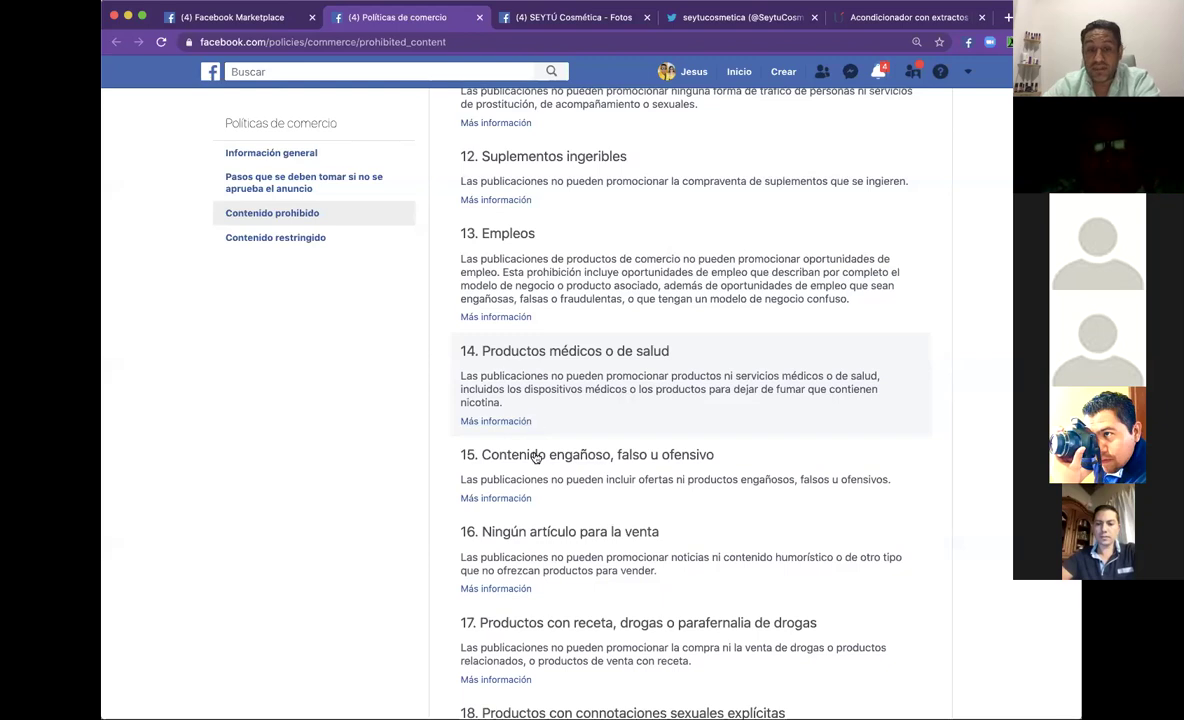
scroll(535, 461, "down", 2)
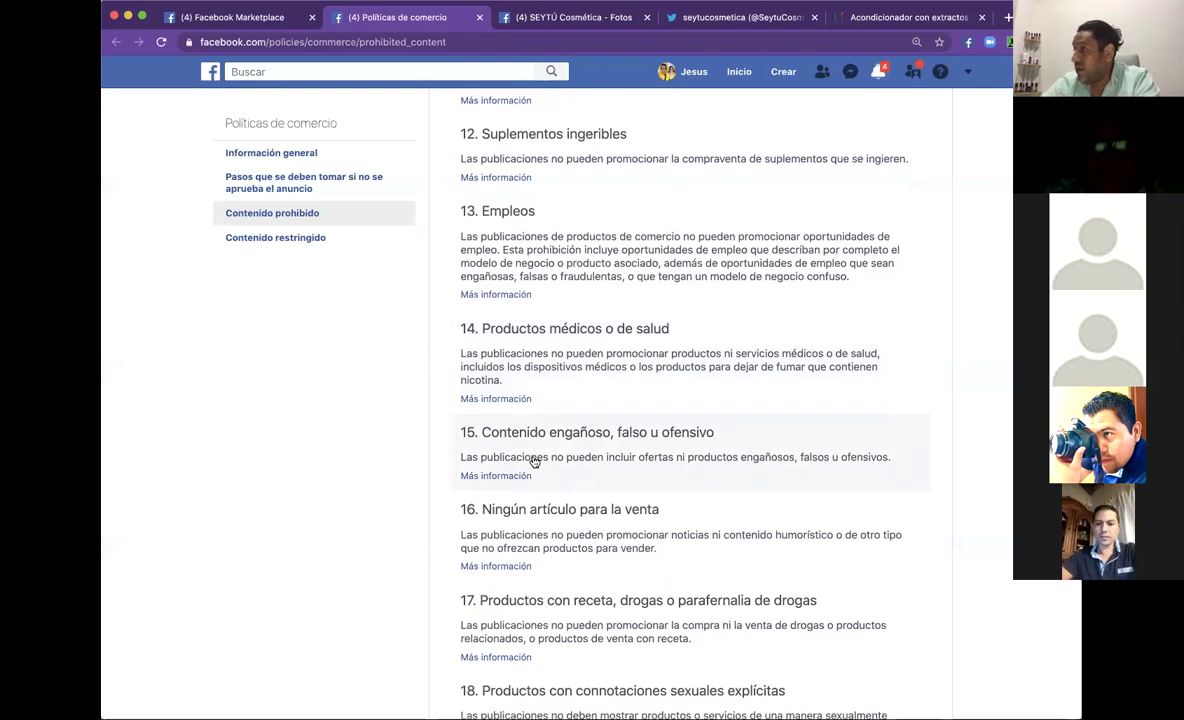
scroll(535, 461, "down", 3)
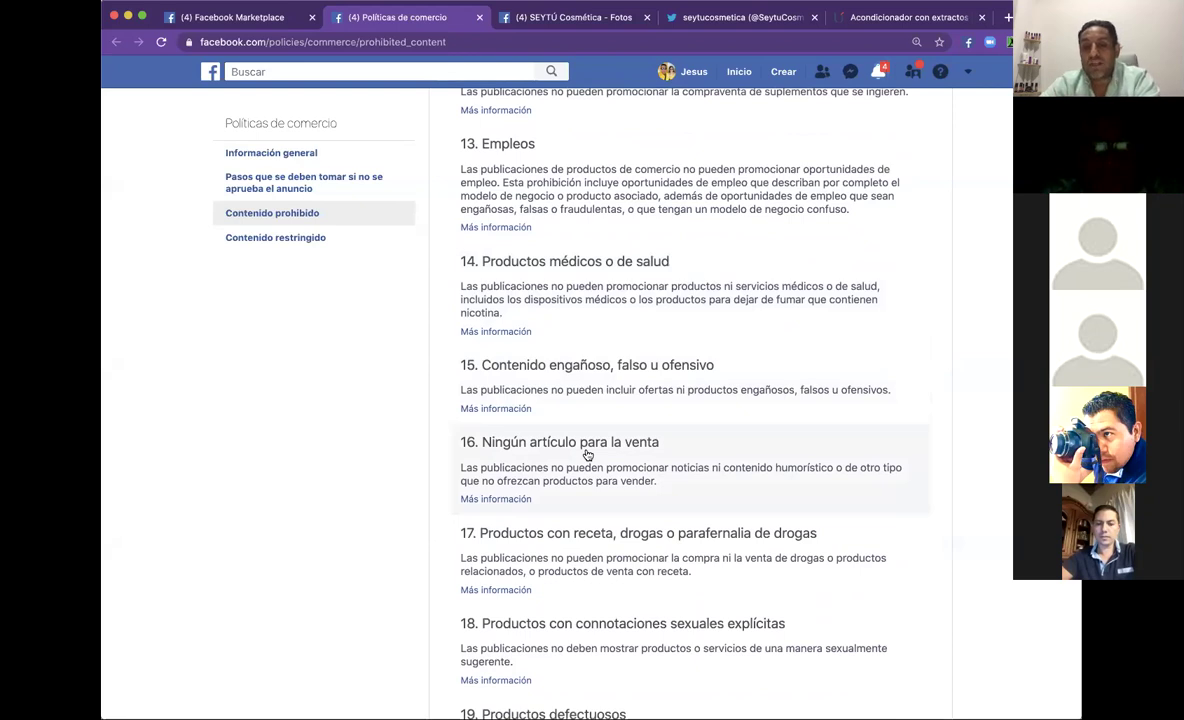
scroll(587, 454, "down", 9)
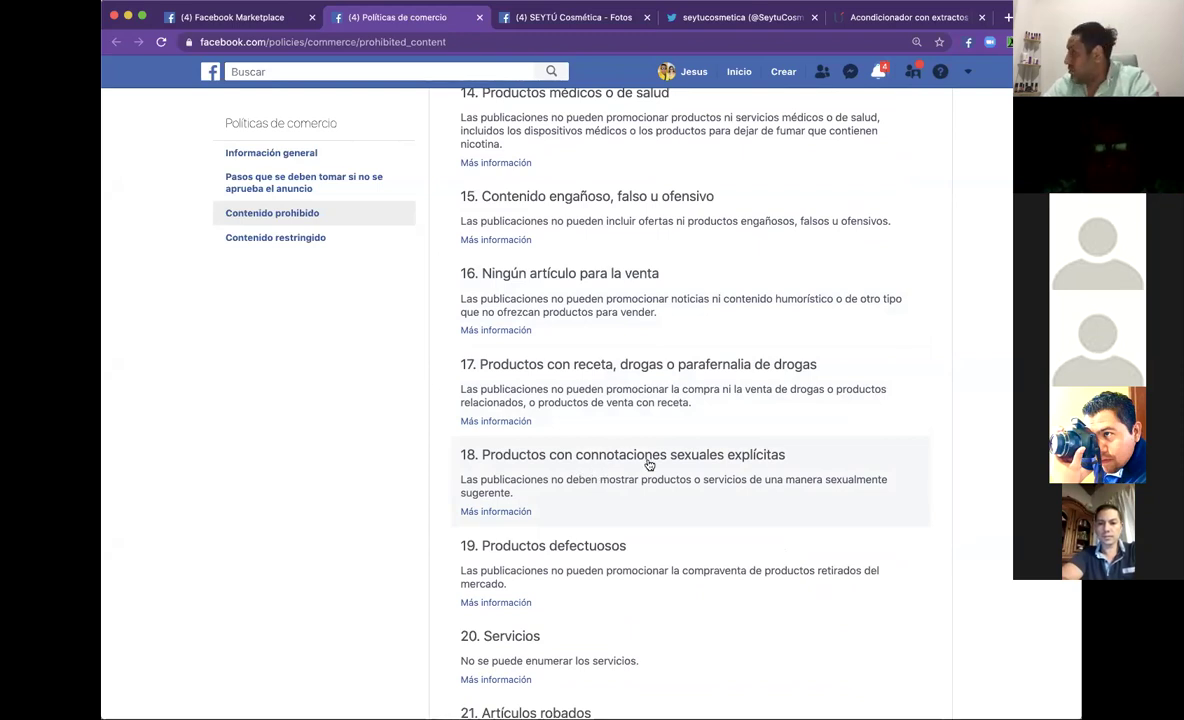
scroll(648, 465, "down", 4)
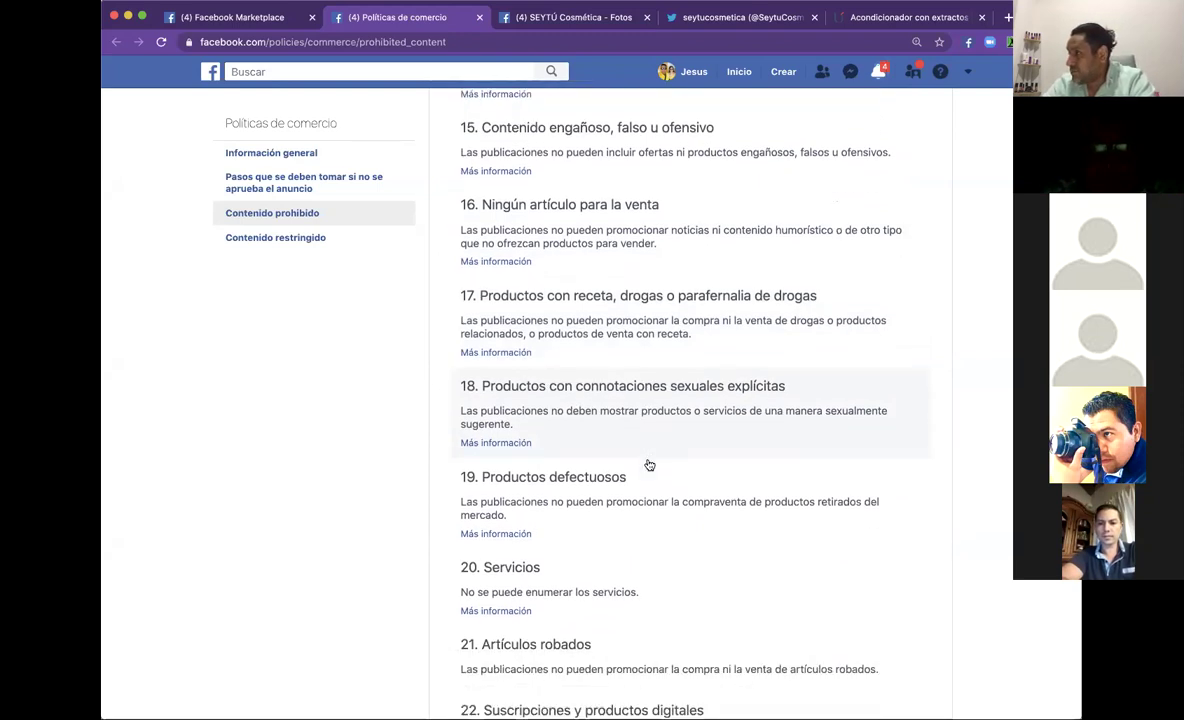
scroll(648, 465, "down", 5)
scroll(648, 464, "up", 3)
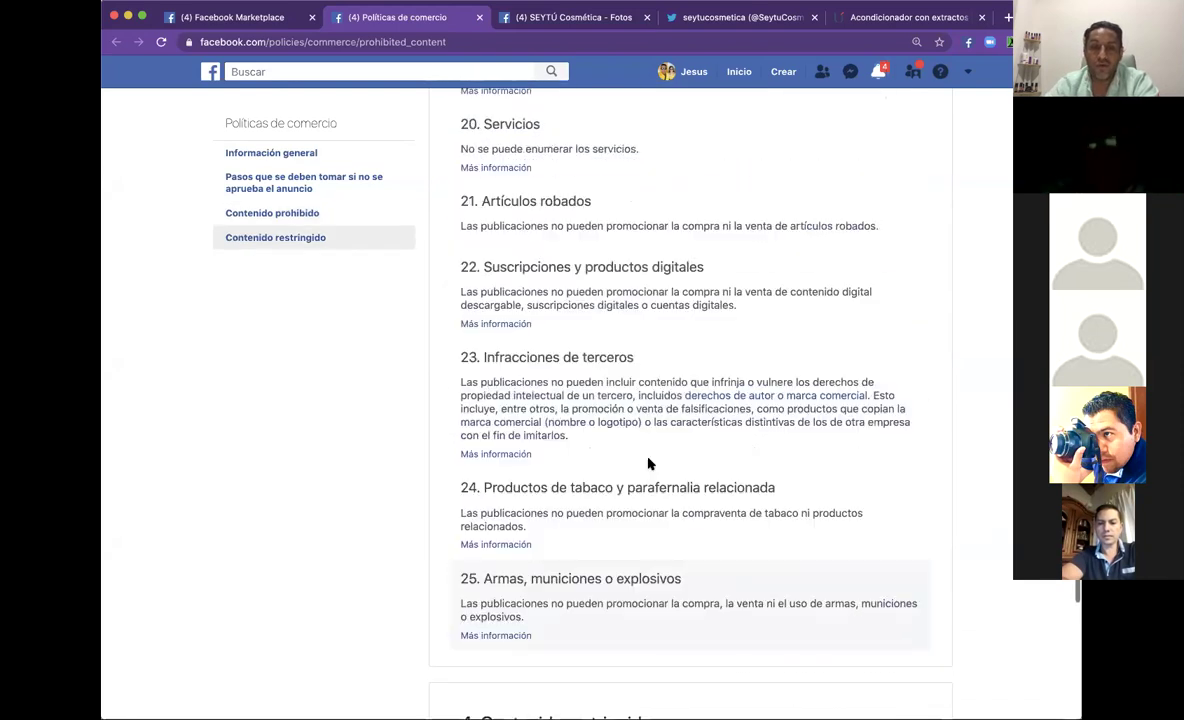
scroll(648, 464, "up", 20)
scroll(648, 464, "up", 3)
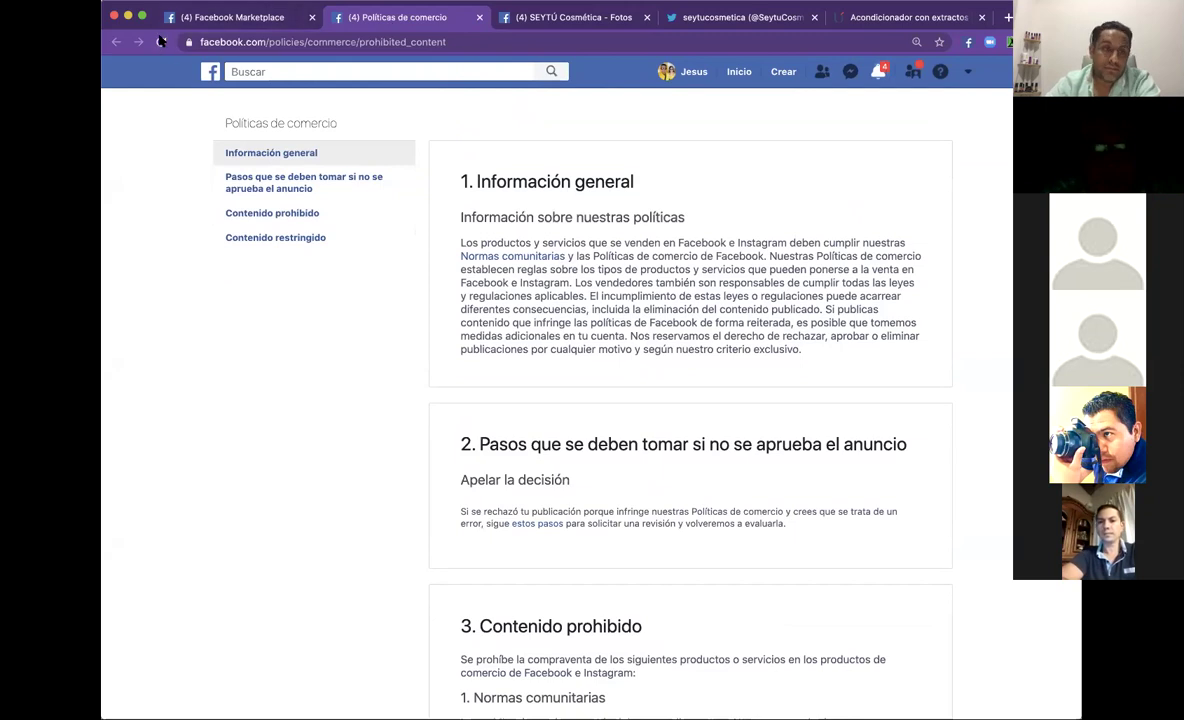
Return to the blush listing and continue to the selection of where it is published.
left_click(268, 19)
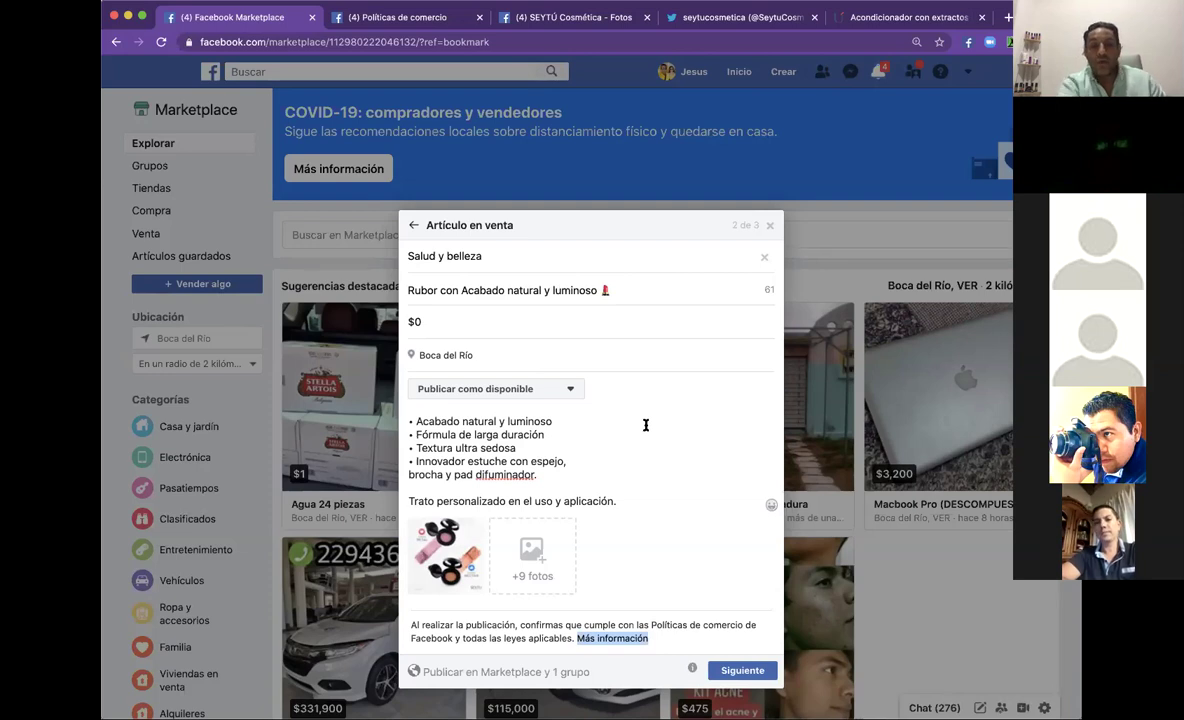
mouse_move(692, 667)
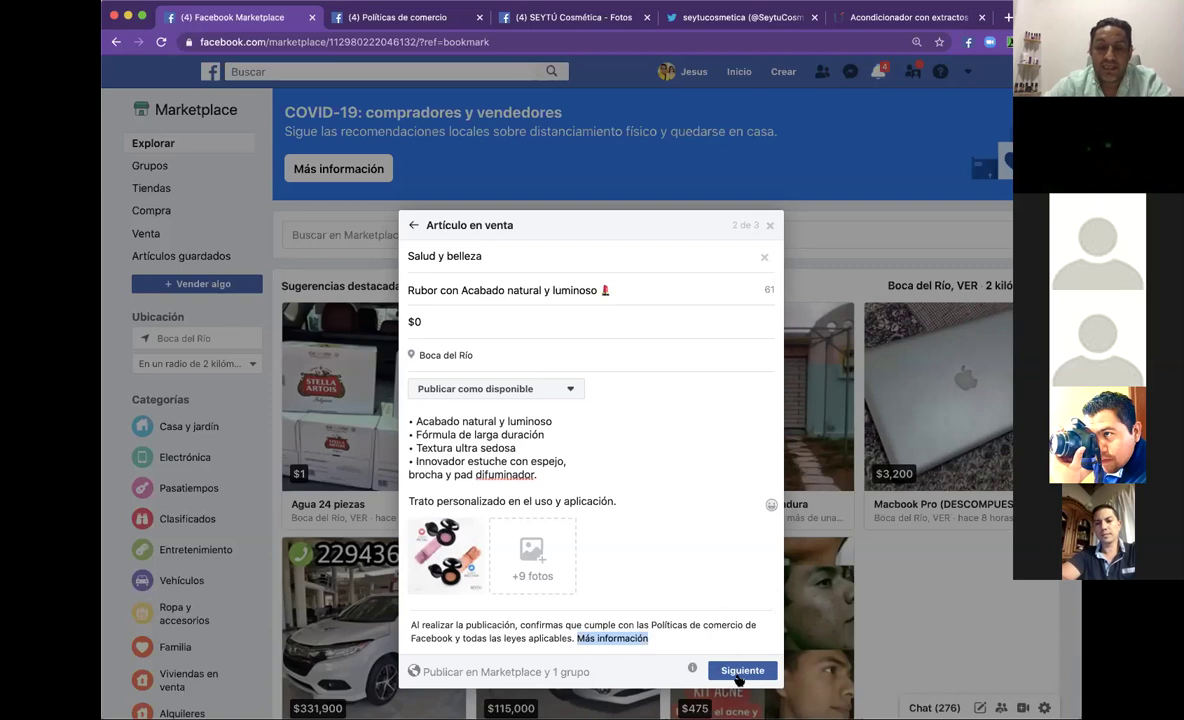
left_click(739, 673)
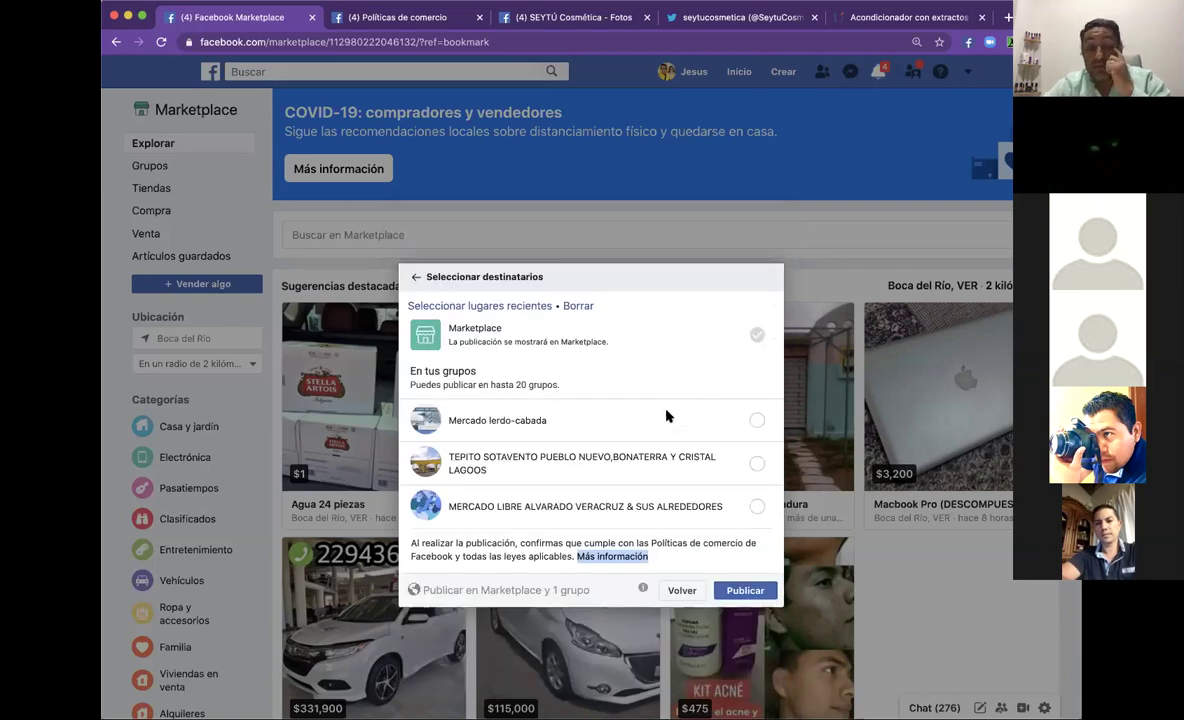
Add the groups Ventas Veracruz - Boca del Rio and Tepito jarocho veracruz as destinations for the listing.
scroll(669, 415, "down", 5)
left_click(669, 410)
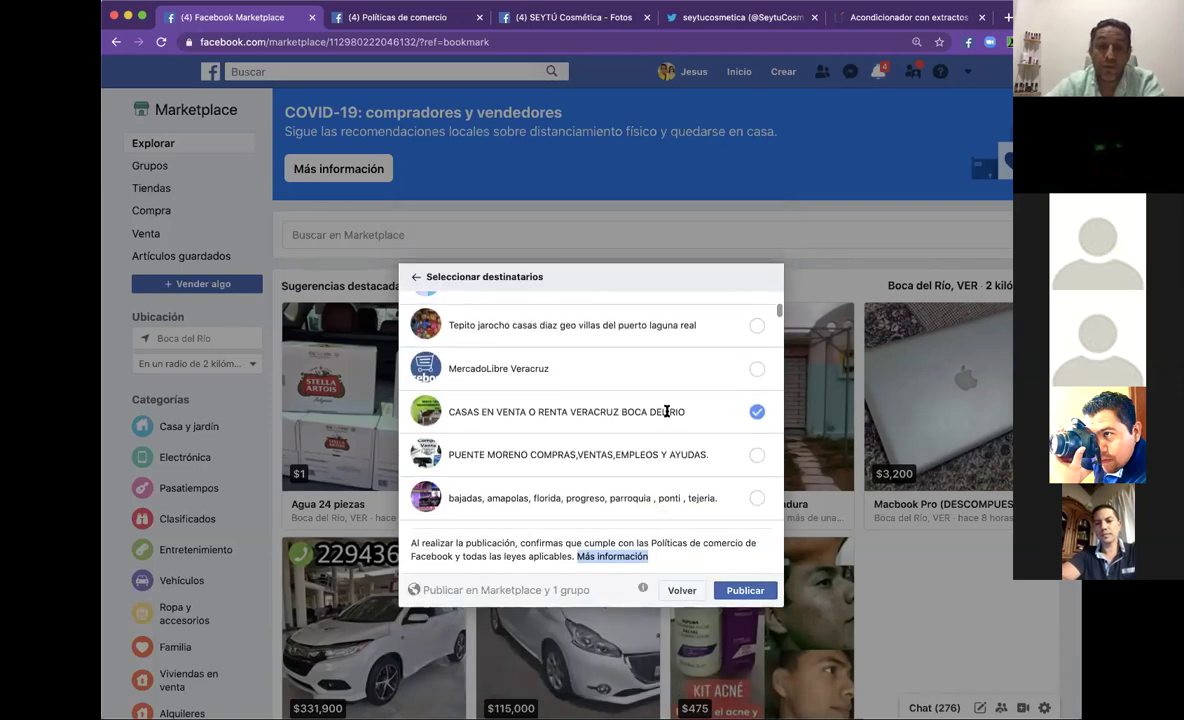
scroll(688, 452, "down", 2)
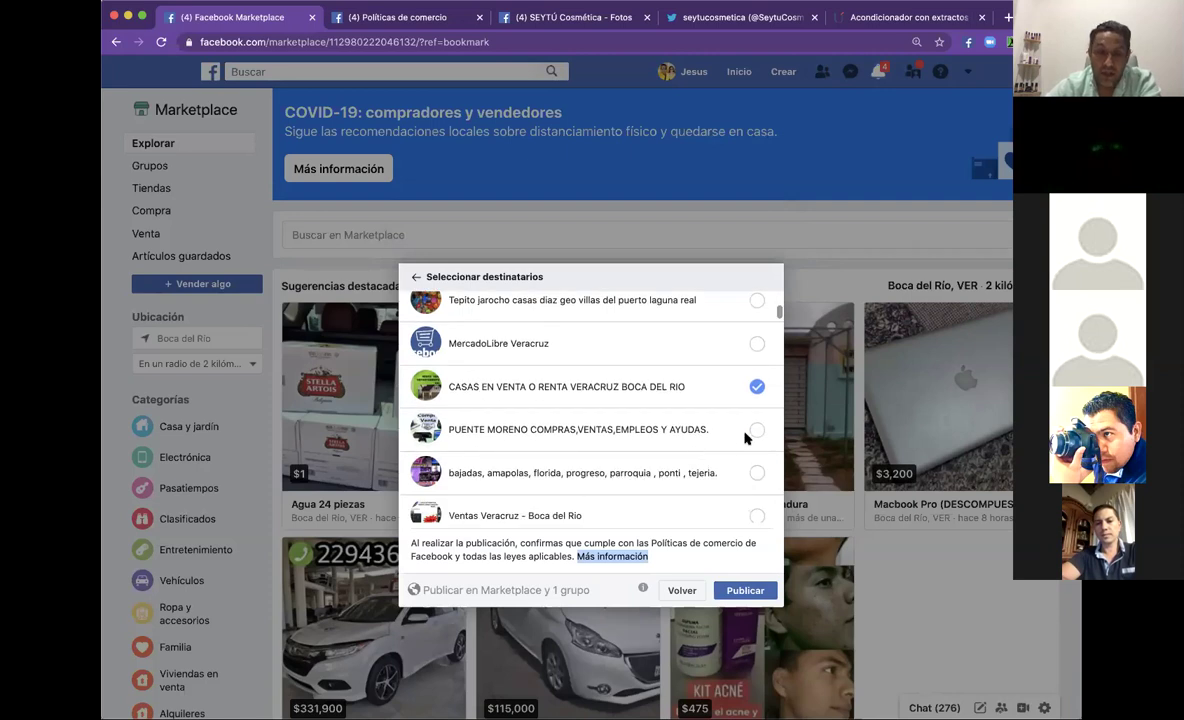
scroll(716, 486, "down", 3)
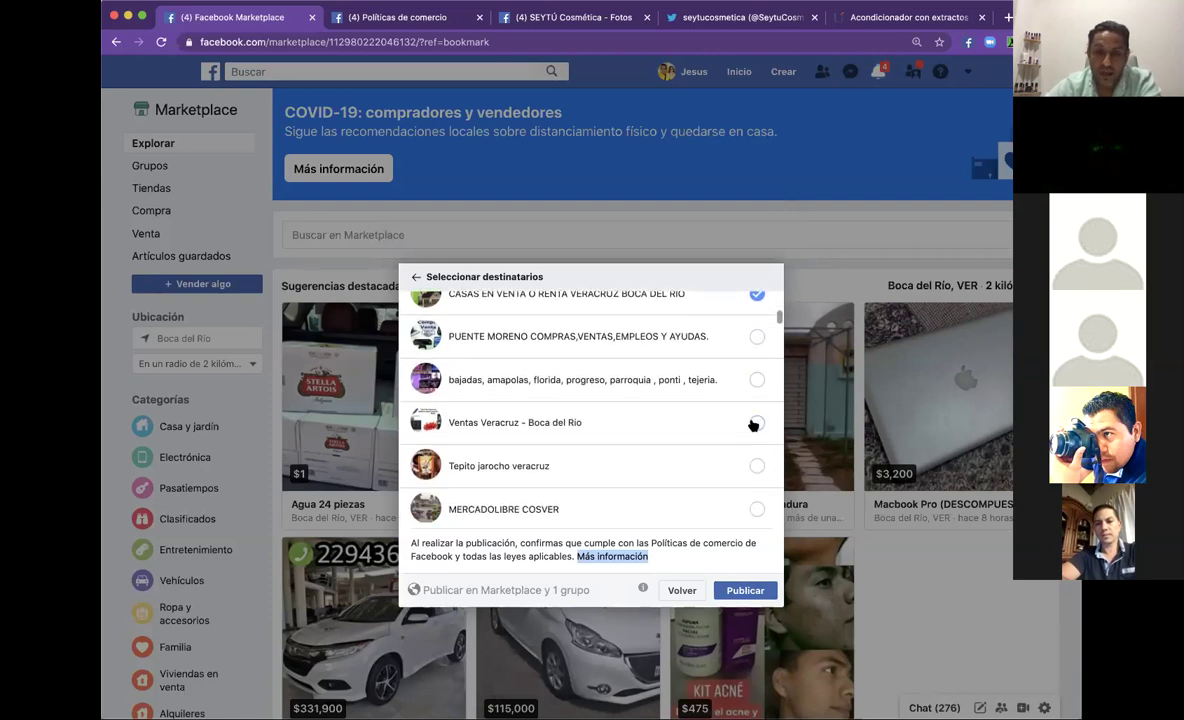
left_click(757, 424)
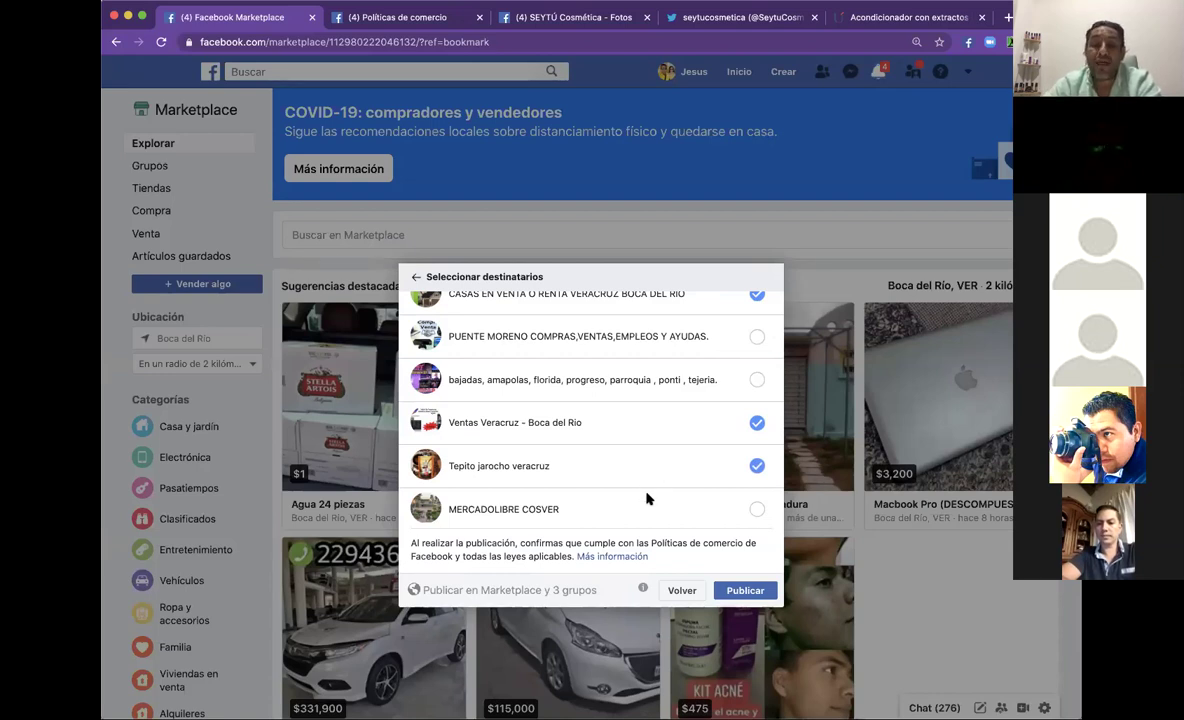
Add the groups MERCADOLIBRE COSVER, tepito jarocho plus and Ventas Veracruz as destinations for the listing.
scroll(646, 498, "down", 2)
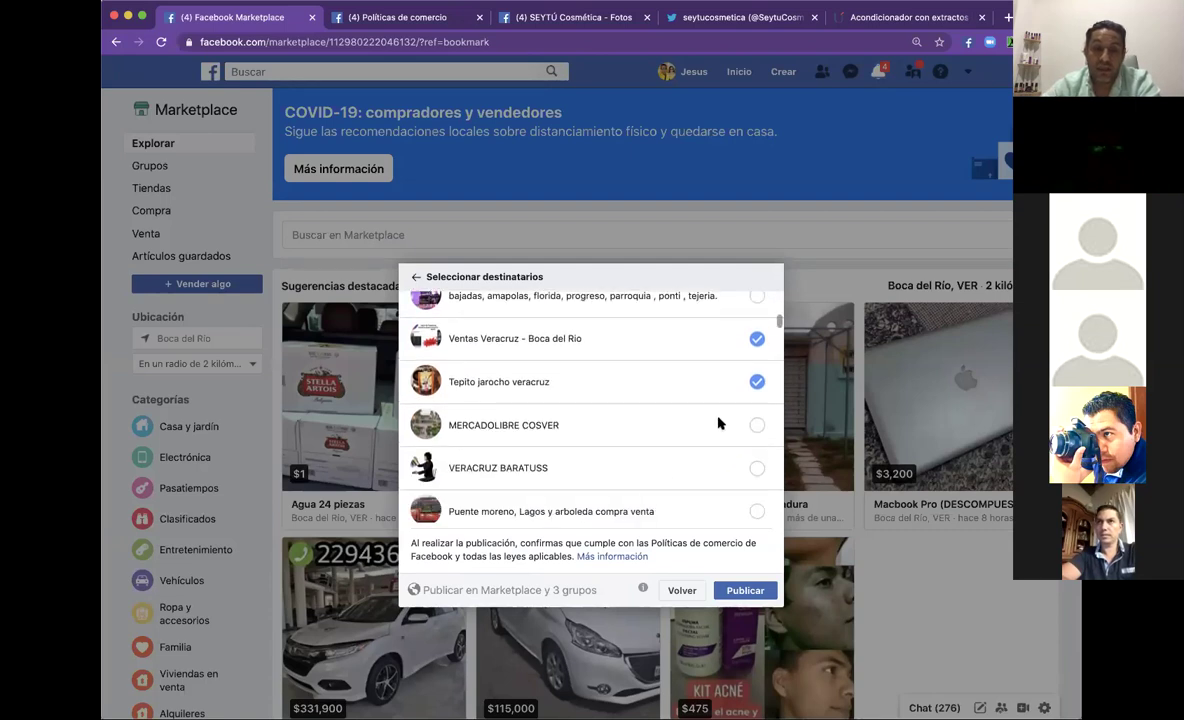
left_click(756, 428)
scroll(680, 470, "down", 3)
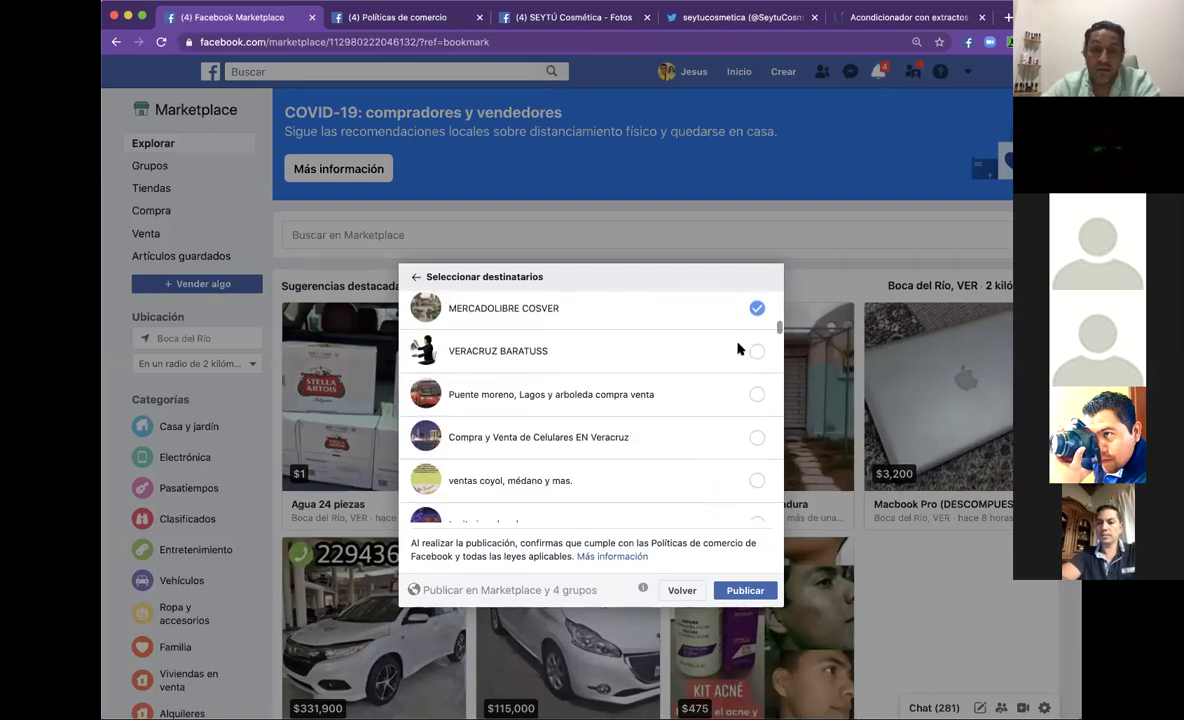
scroll(641, 415, "down", 5)
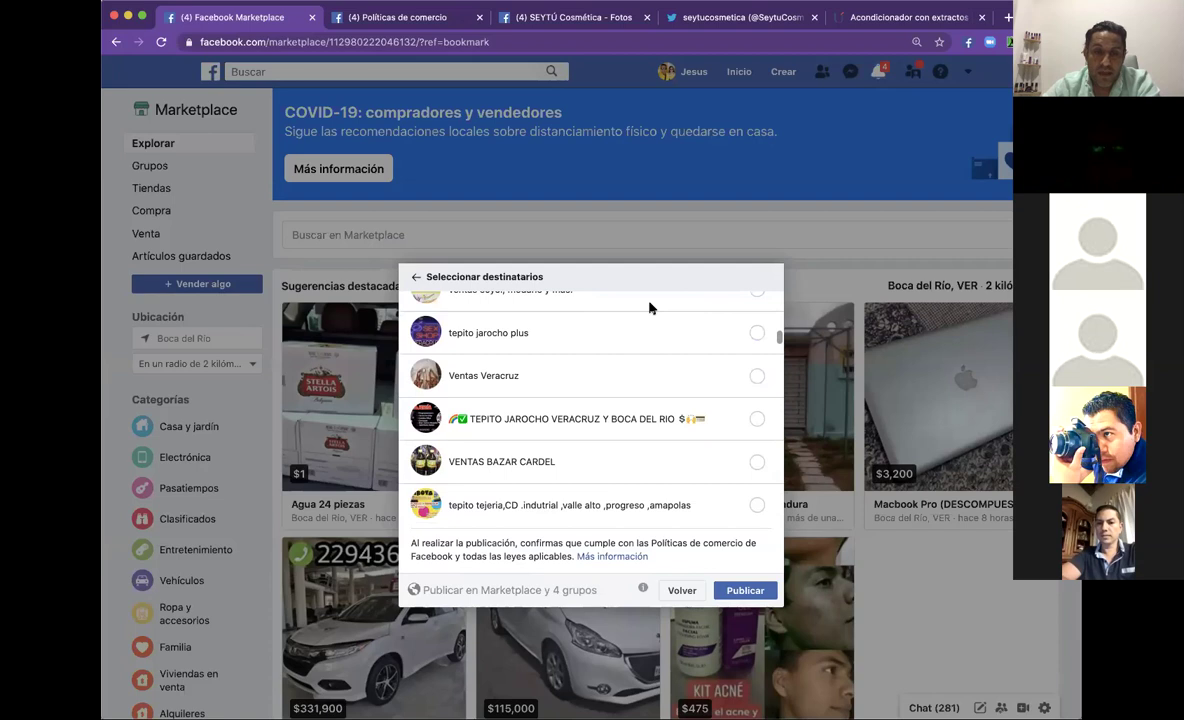
left_click(756, 333)
left_click(757, 378)
Add the groups TEPITO TLALIXCOYAN and Mercadito Alvaradeño V.I.P to the listing's destinations.
scroll(700, 489, "down", 8)
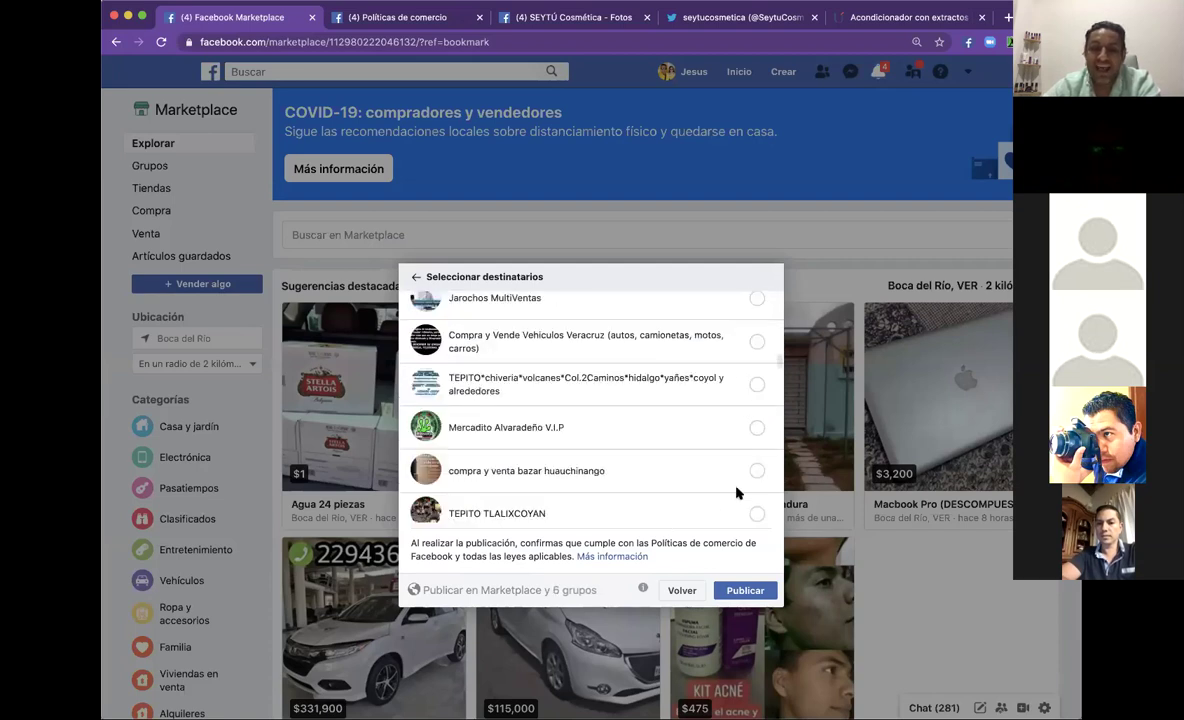
scroll(748, 468, "down", 2)
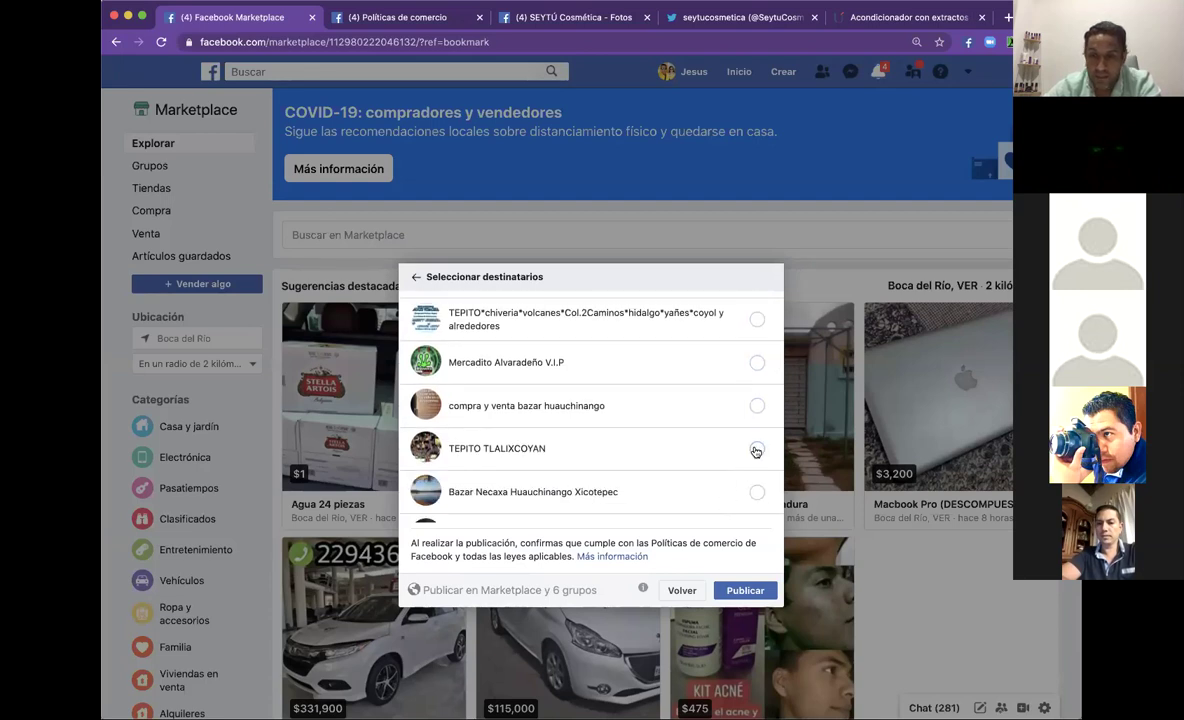
left_click(756, 450)
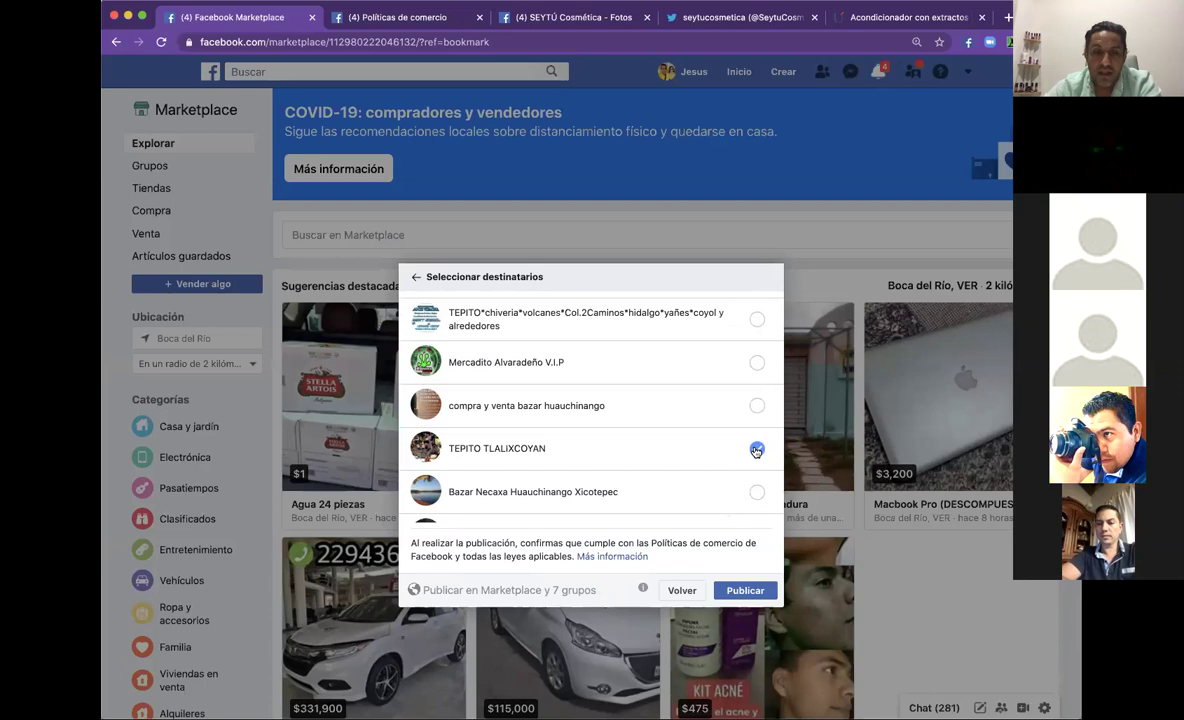
scroll(743, 386, "up", 1)
left_click(757, 396)
Find the group ROPA PARA GORDITAS further down the group list and include it as a destination.
scroll(709, 457, "down", 5)
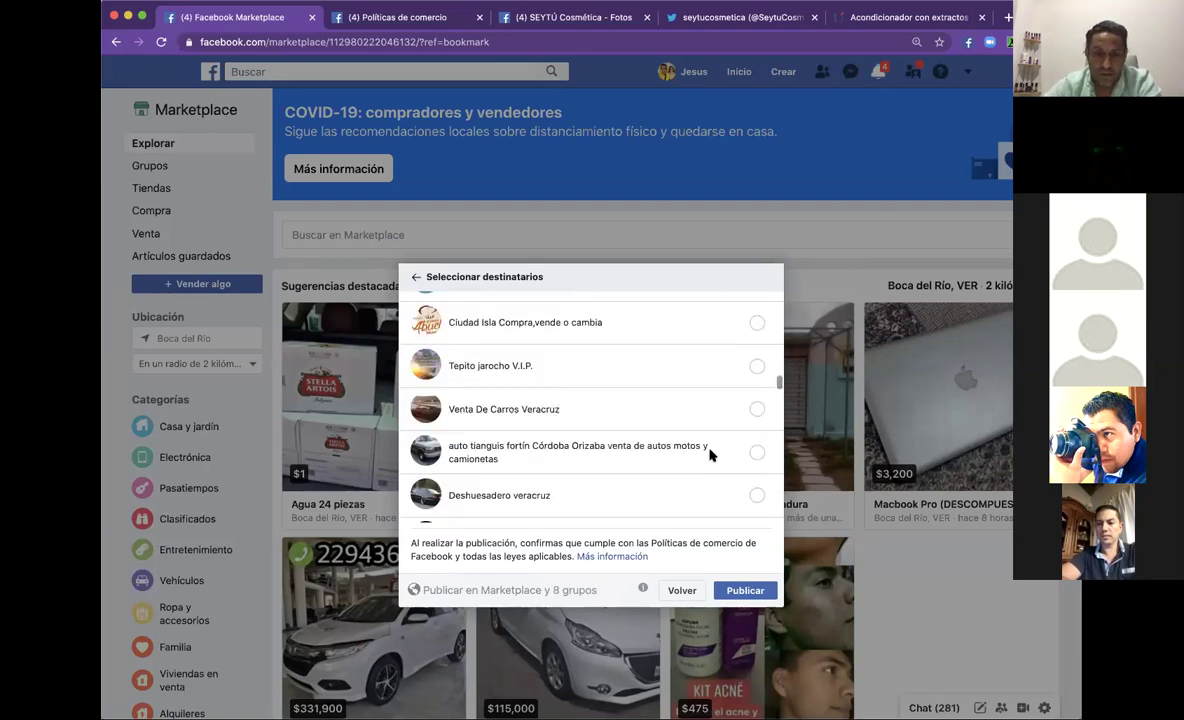
scroll(757, 421, "down", 5)
scroll(757, 418, "down", 2)
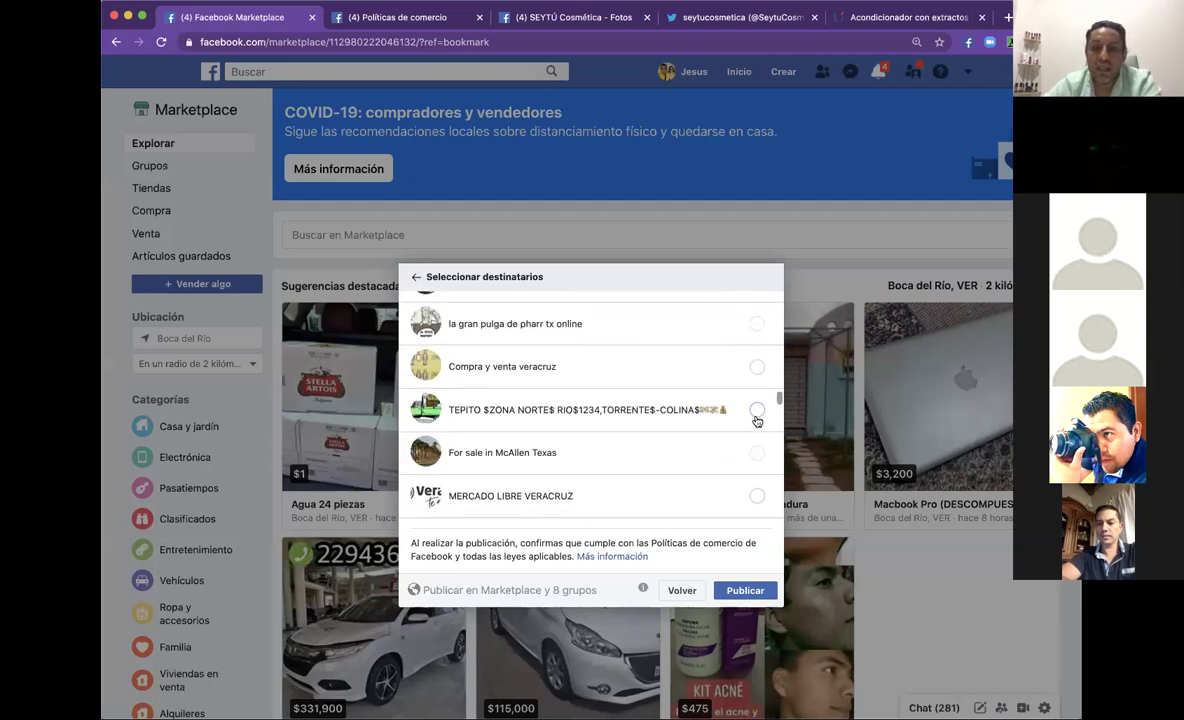
scroll(733, 480, "down", 4)
scroll(733, 480, "down", 1)
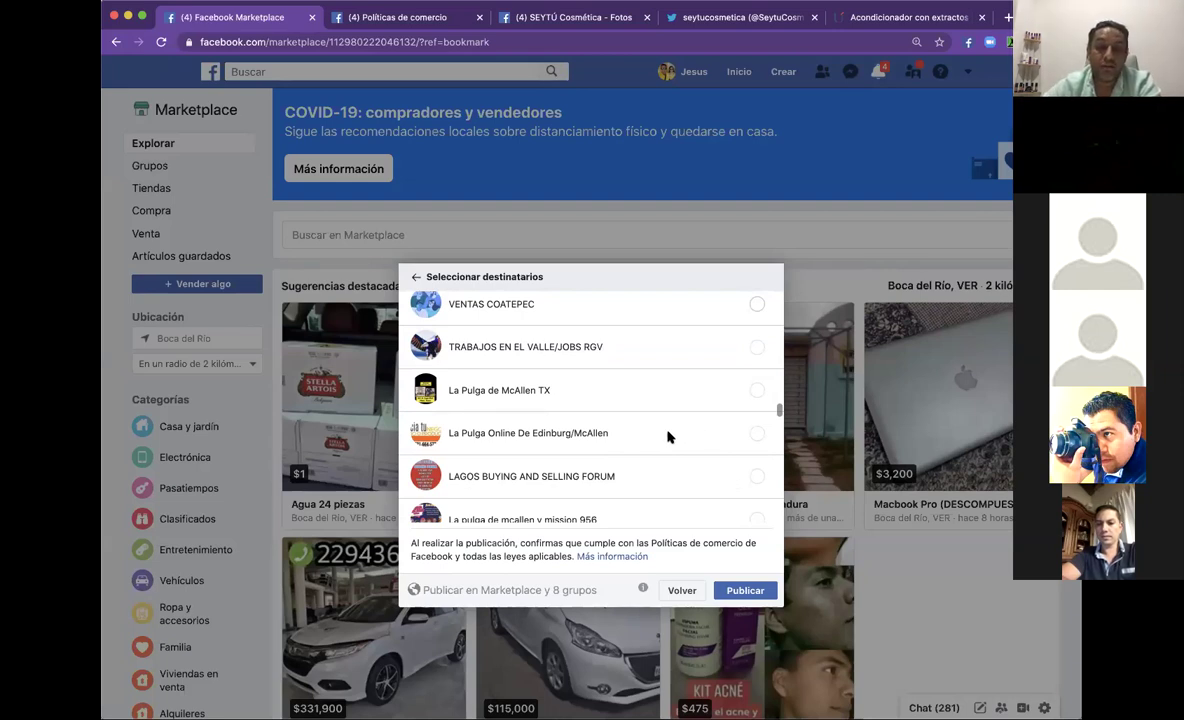
scroll(669, 437, "down", 3)
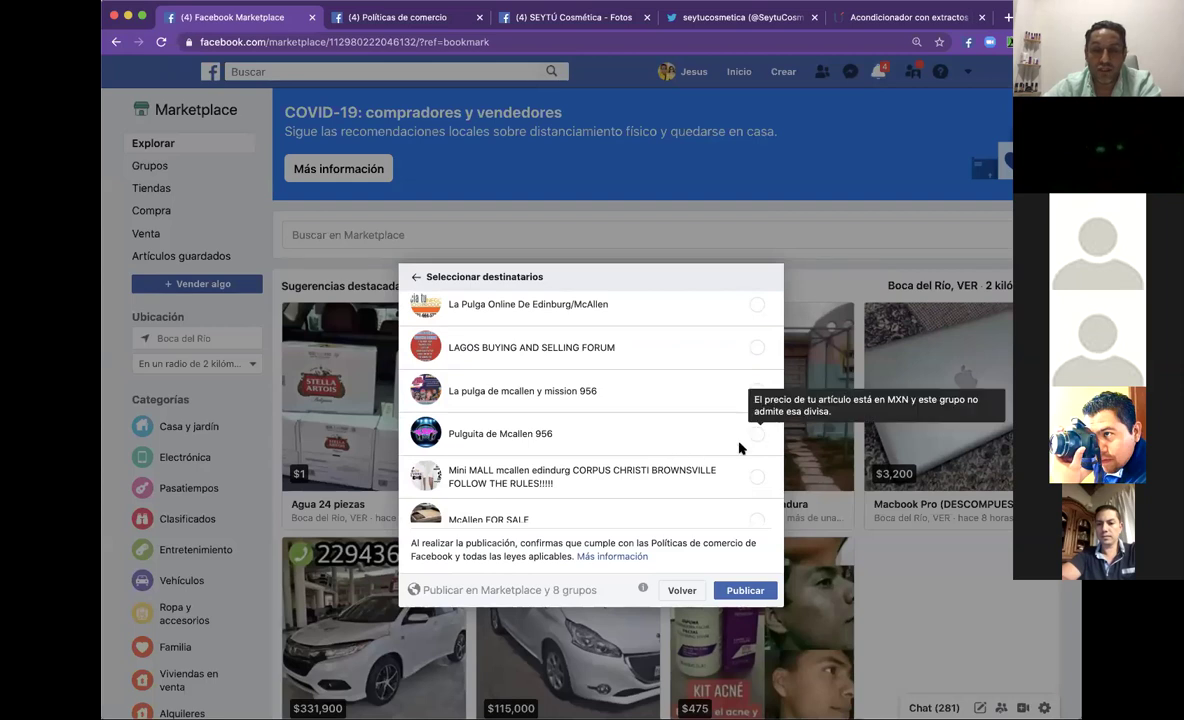
scroll(735, 450, "down", 4)
scroll(735, 450, "down", 2)
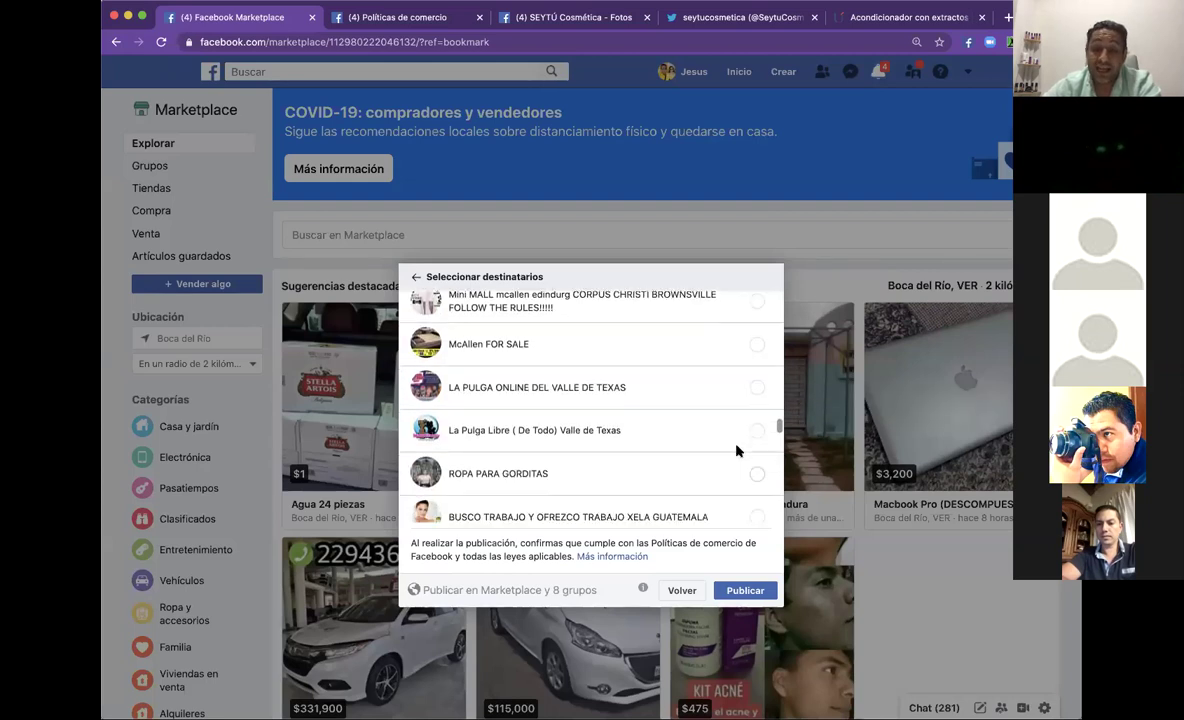
left_click(757, 416)
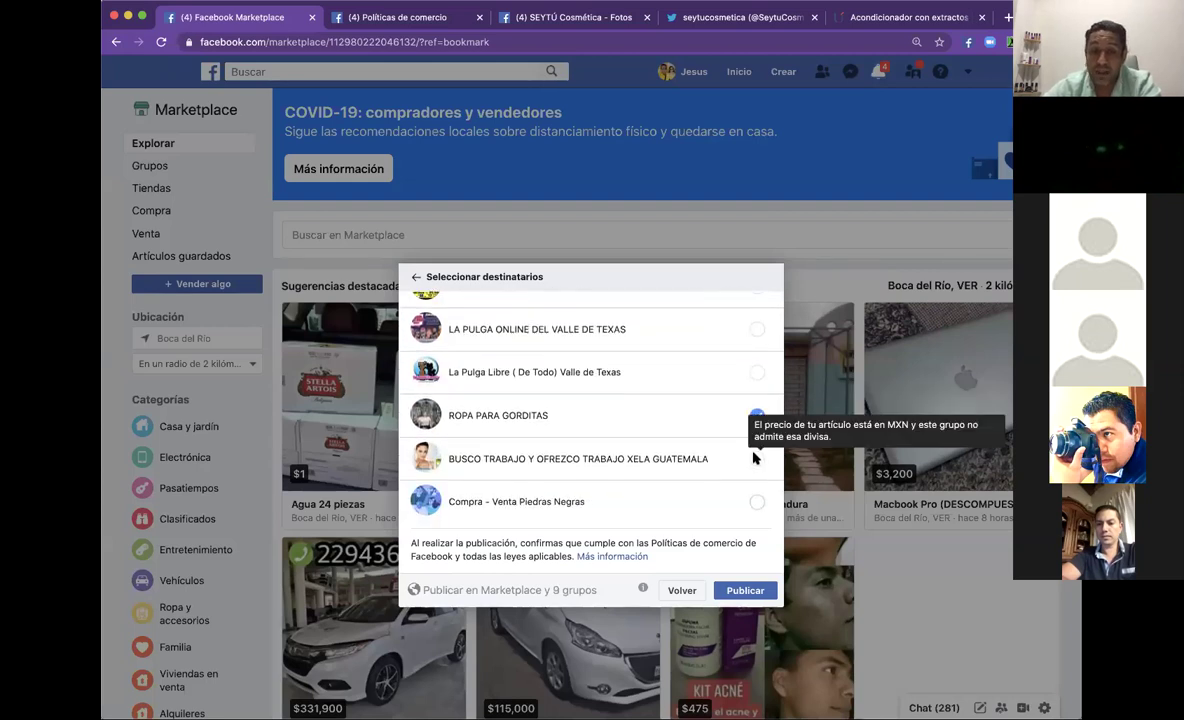
Include the group bazar,compra y venta piedras negras.ver. among the listing's destinations.
scroll(757, 440, "down", 3)
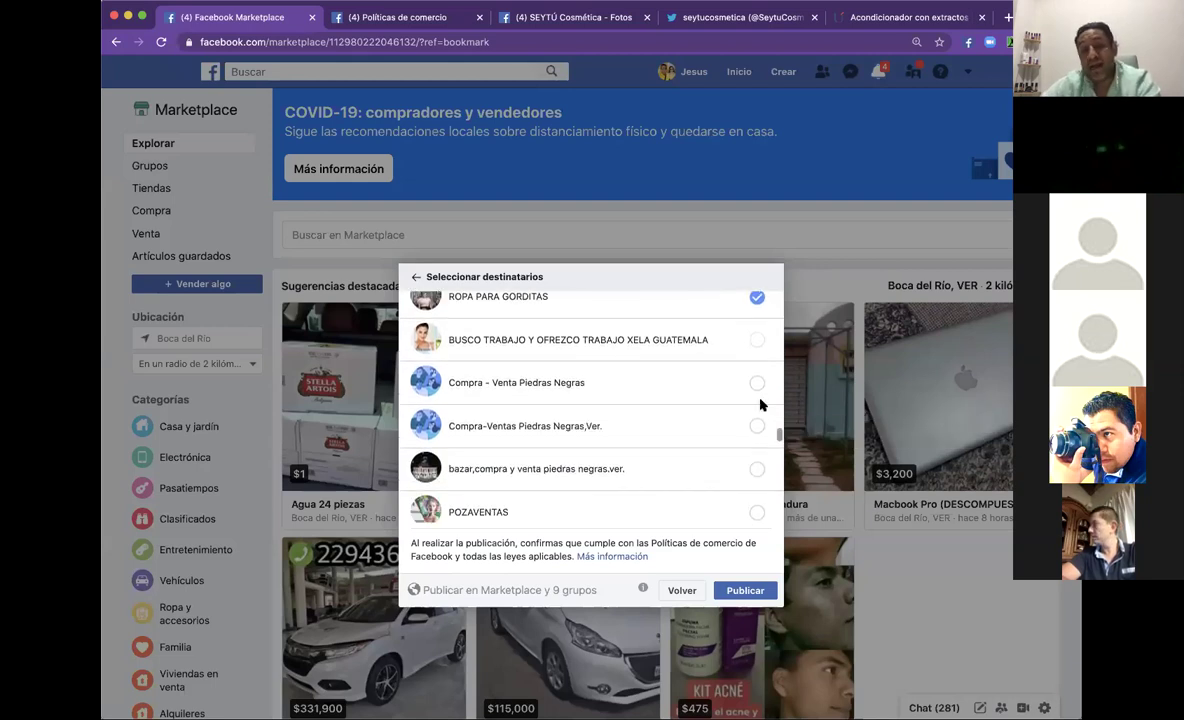
scroll(727, 502, "down", 3)
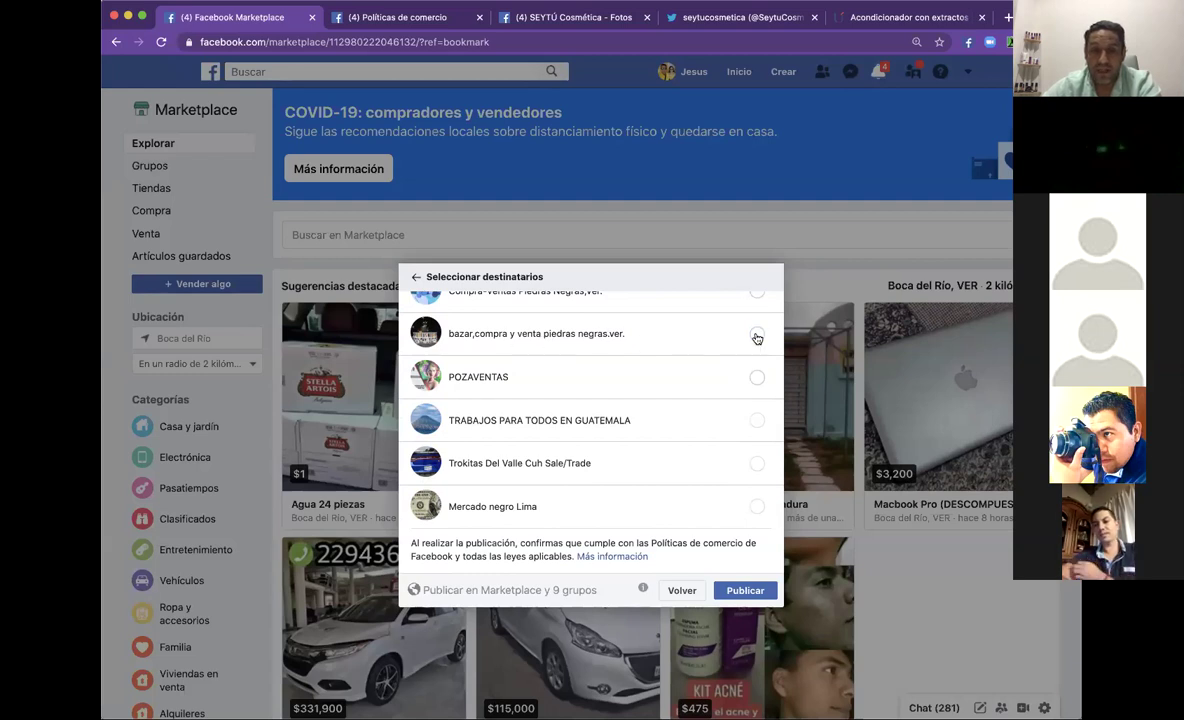
left_click(757, 337)
Add the group tepito jarocho recargado $ and publish the listing to Marketplace and the selected groups.
scroll(724, 481, "down", 5)
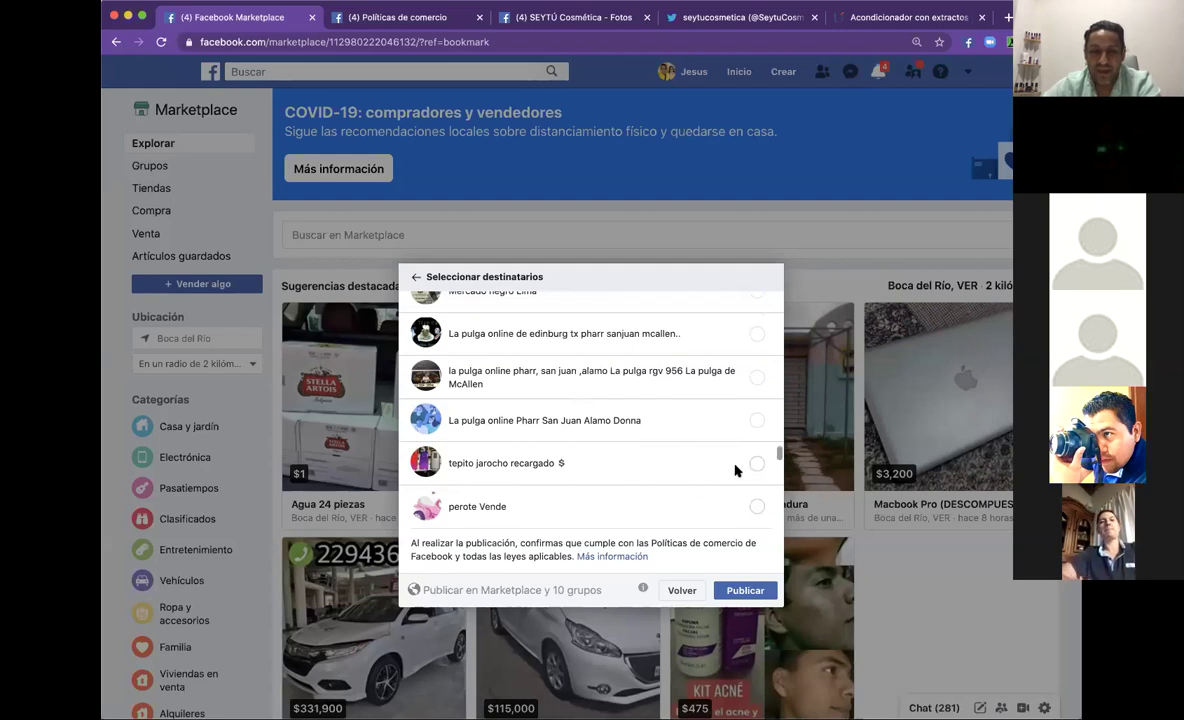
left_click(757, 463)
left_click(746, 591)
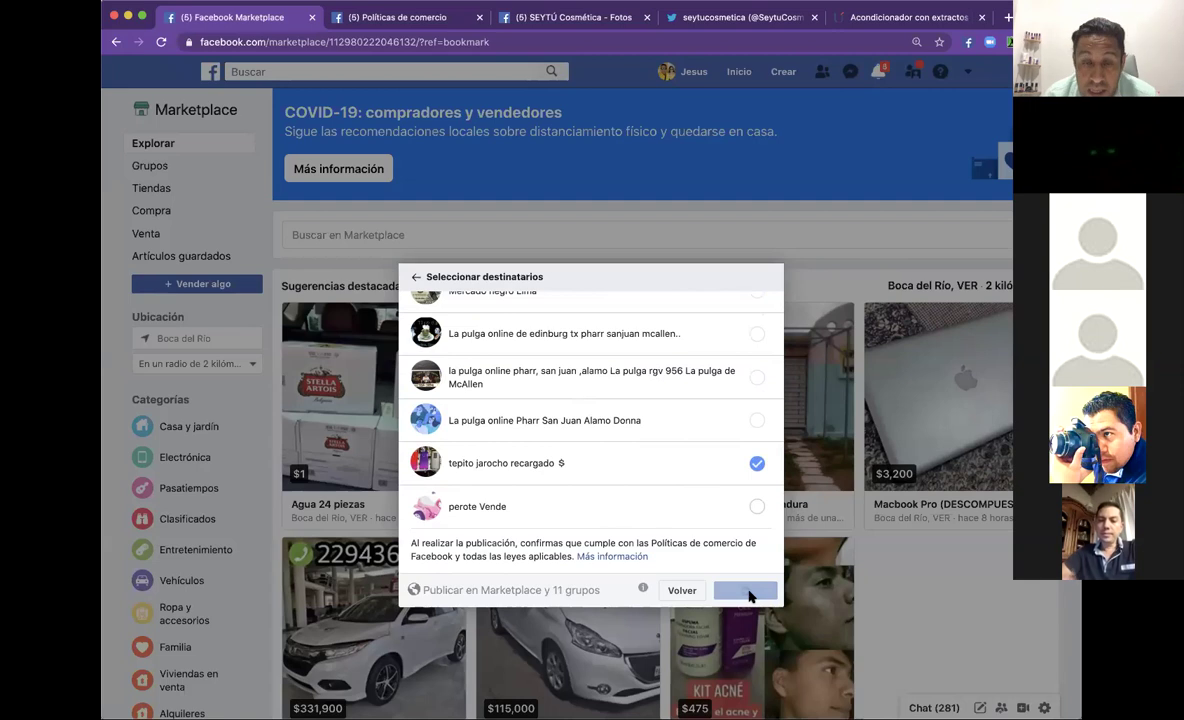